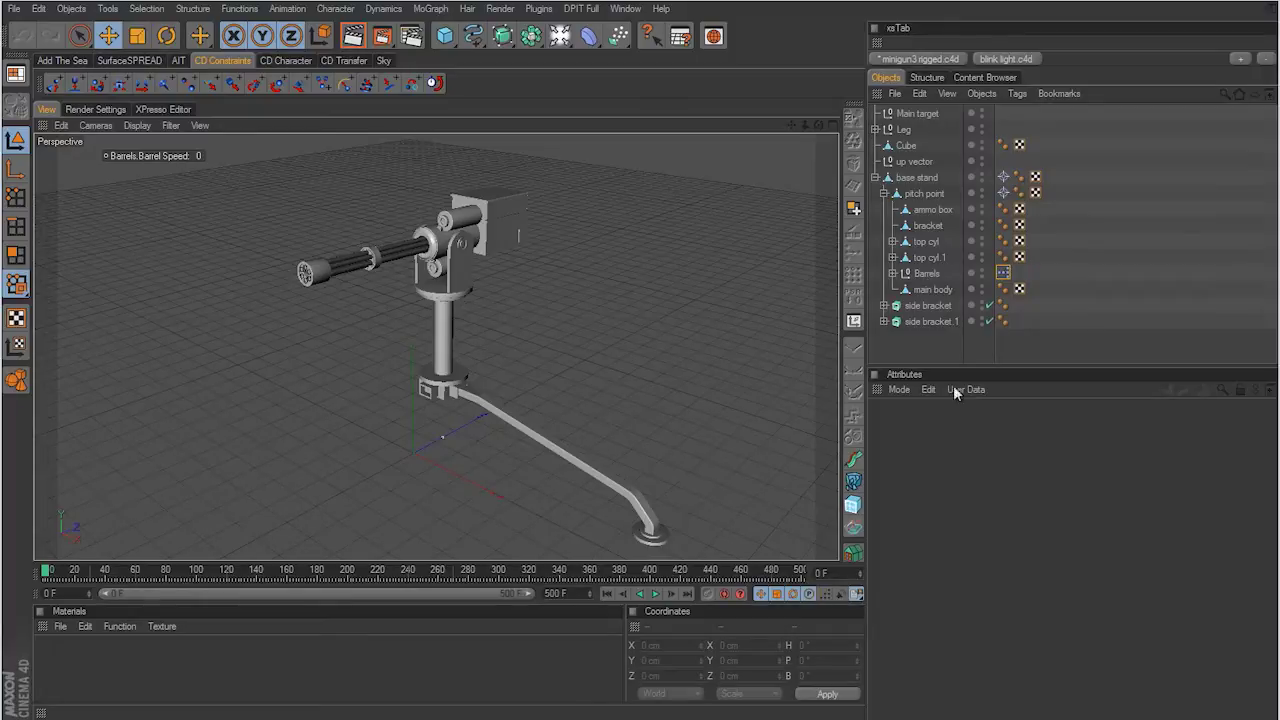
left_click_drag(589, 36, 614, 49)
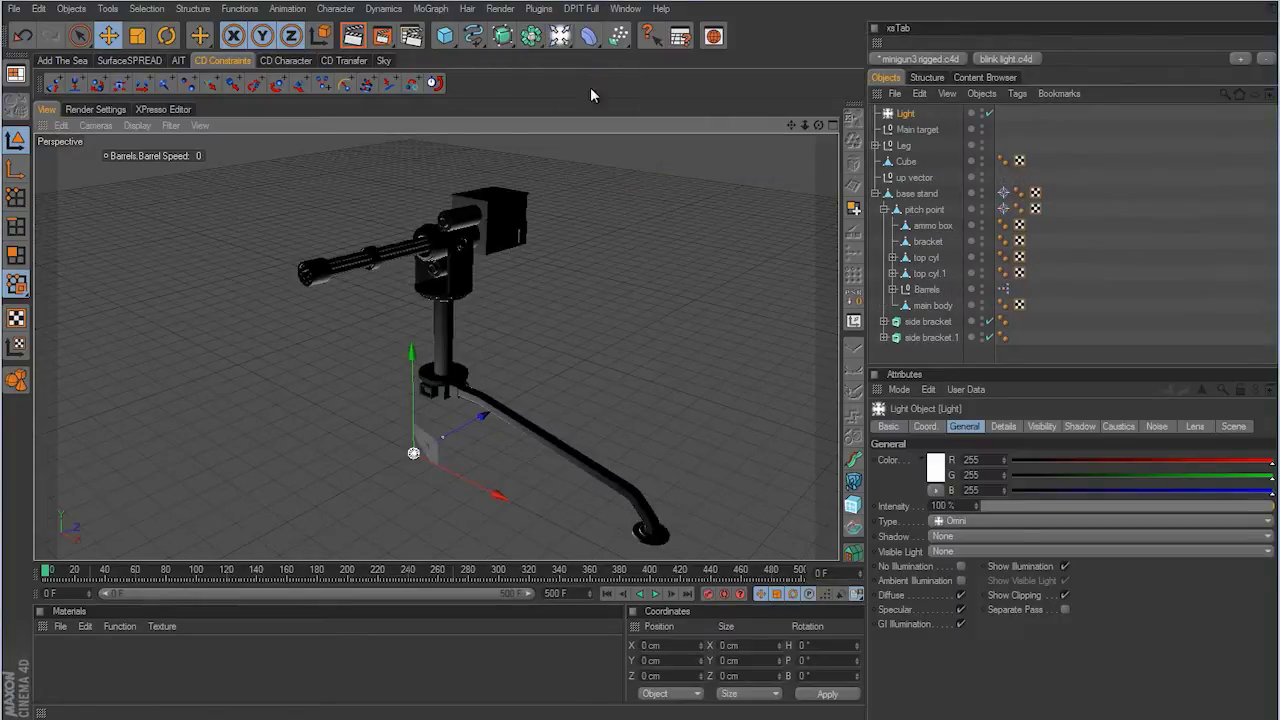
left_click_drag(411, 385, 643, 377)
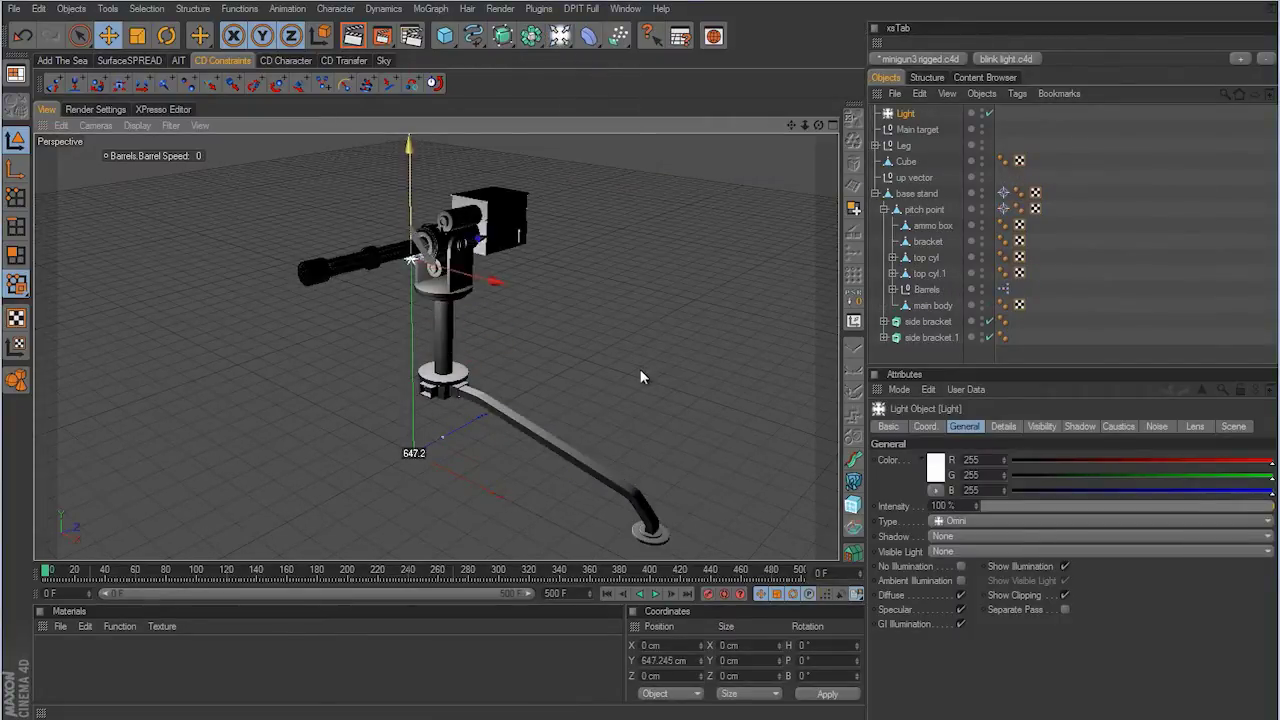
left_click_drag(482, 245, 358, 281)
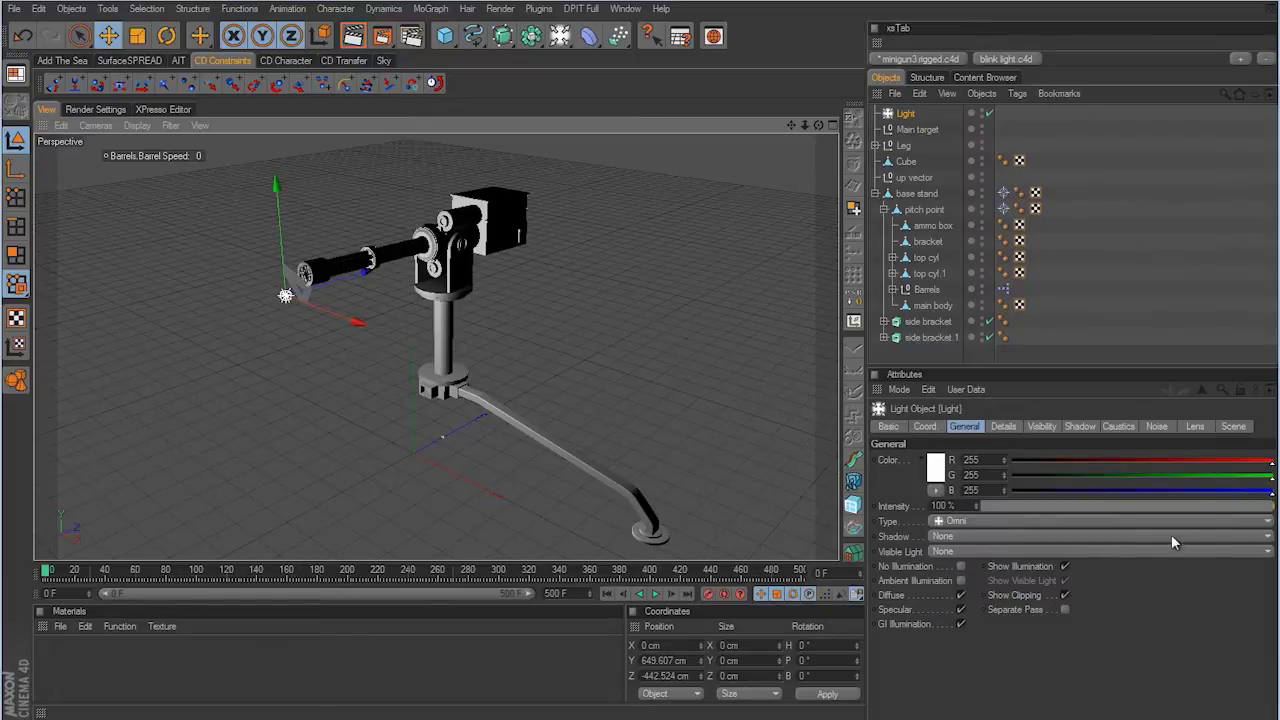
left_click_drag(1273, 510, 713, 491)
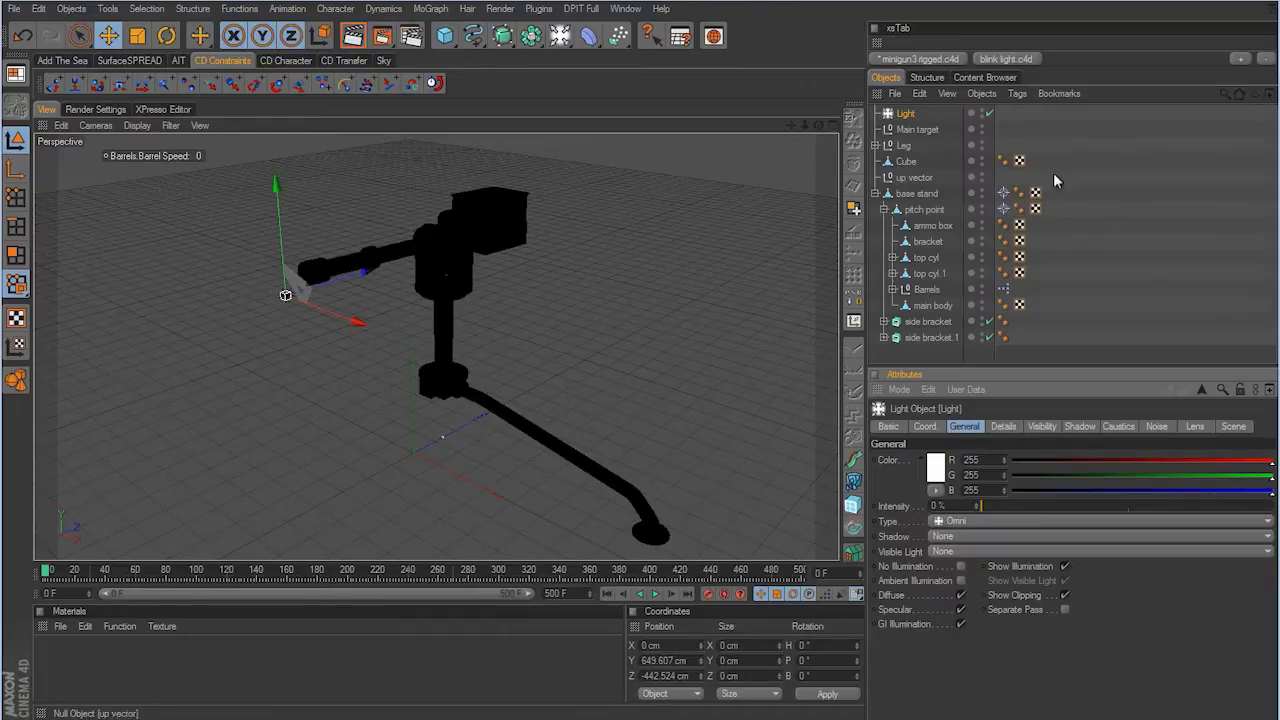
key("Delete")
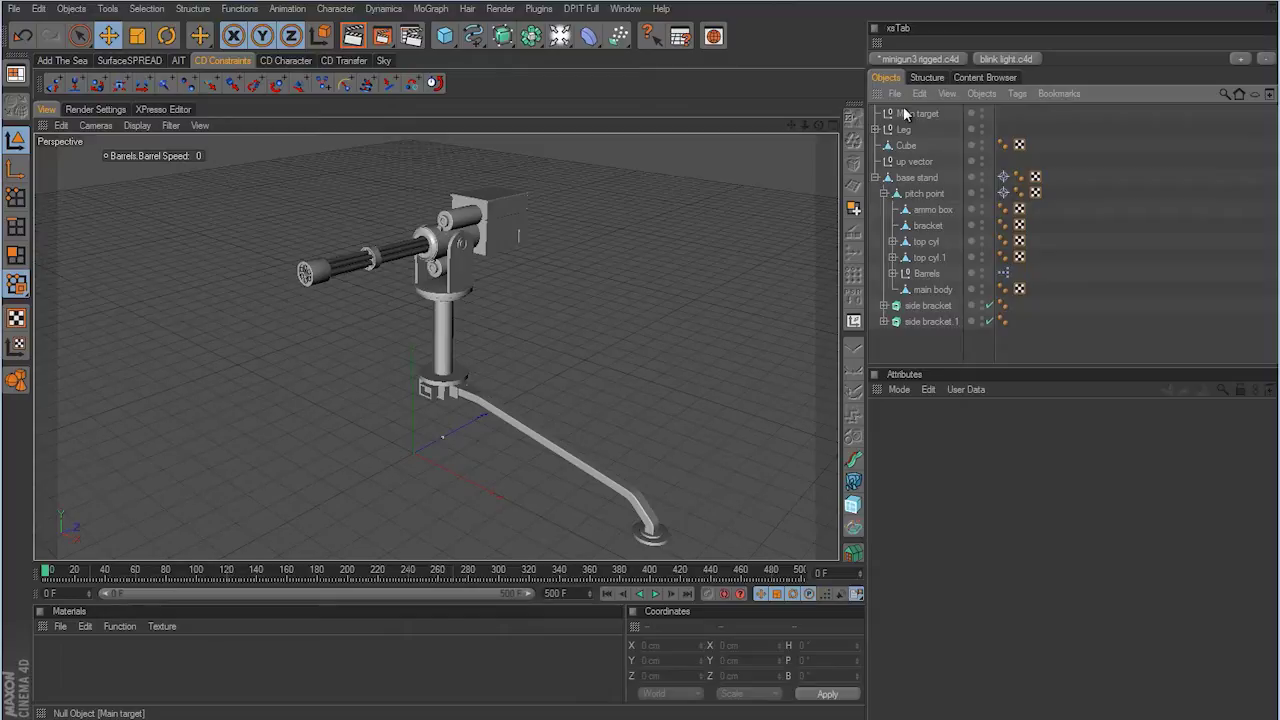
Step: Add a Light object to the scene and make it a child of the pitch point object
left_click(559, 35)
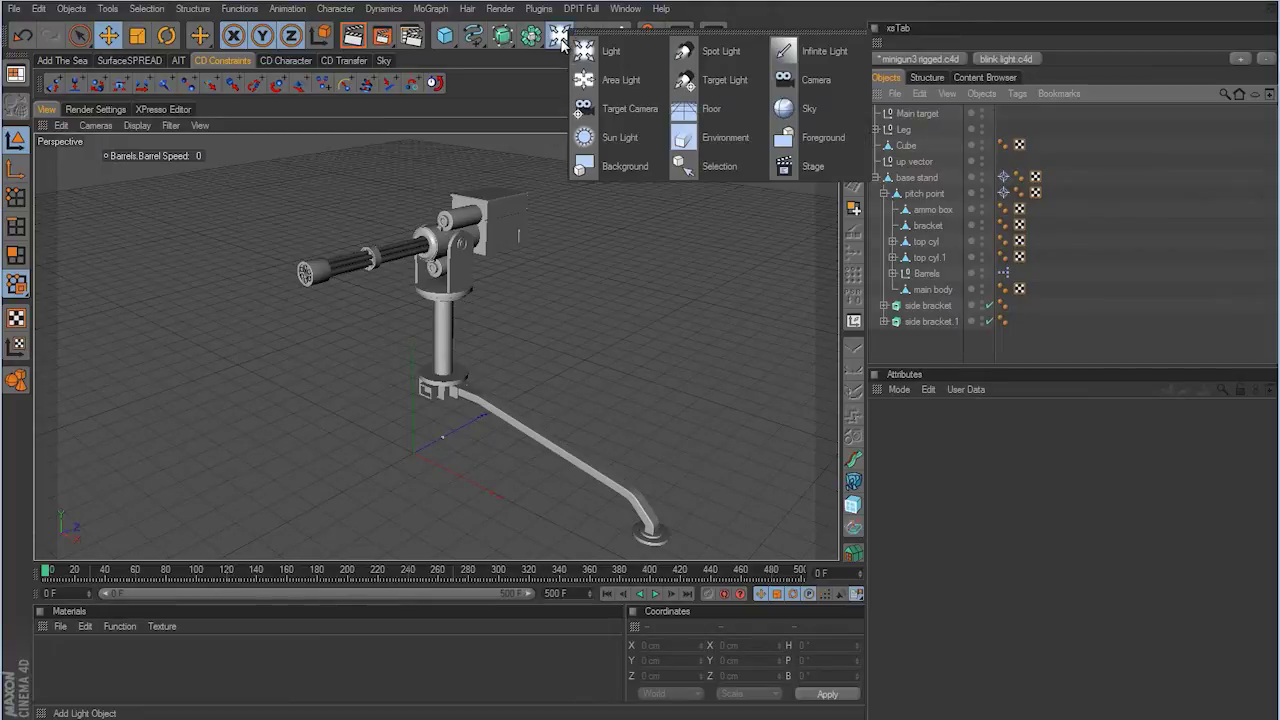
left_click(607, 62)
middle_click(615, 444)
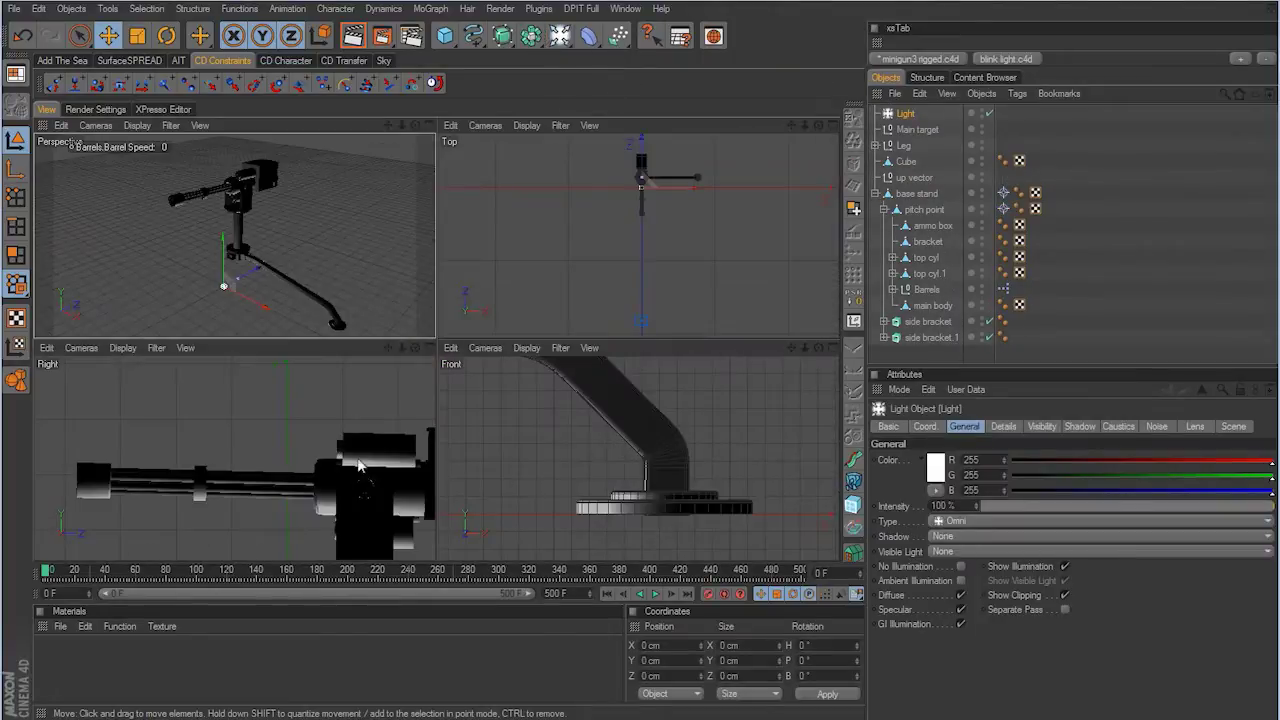
key("F3")
scroll(545, 394, "down", 4)
scroll(609, 383, "down", 3)
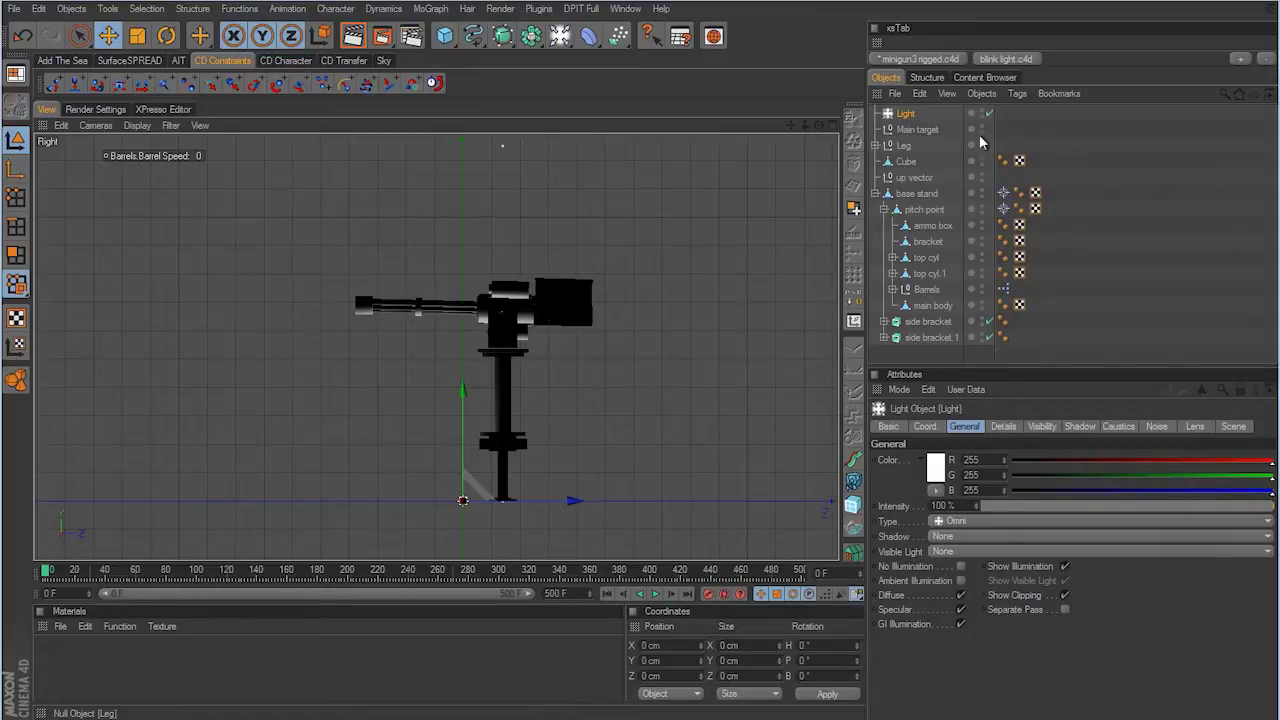
left_click_drag(911, 118, 921, 215)
Step: Zero the light's X position, pitch and bank relative to the pitch point, and move it out of the hierarchy, above base stand
left_click(928, 428)
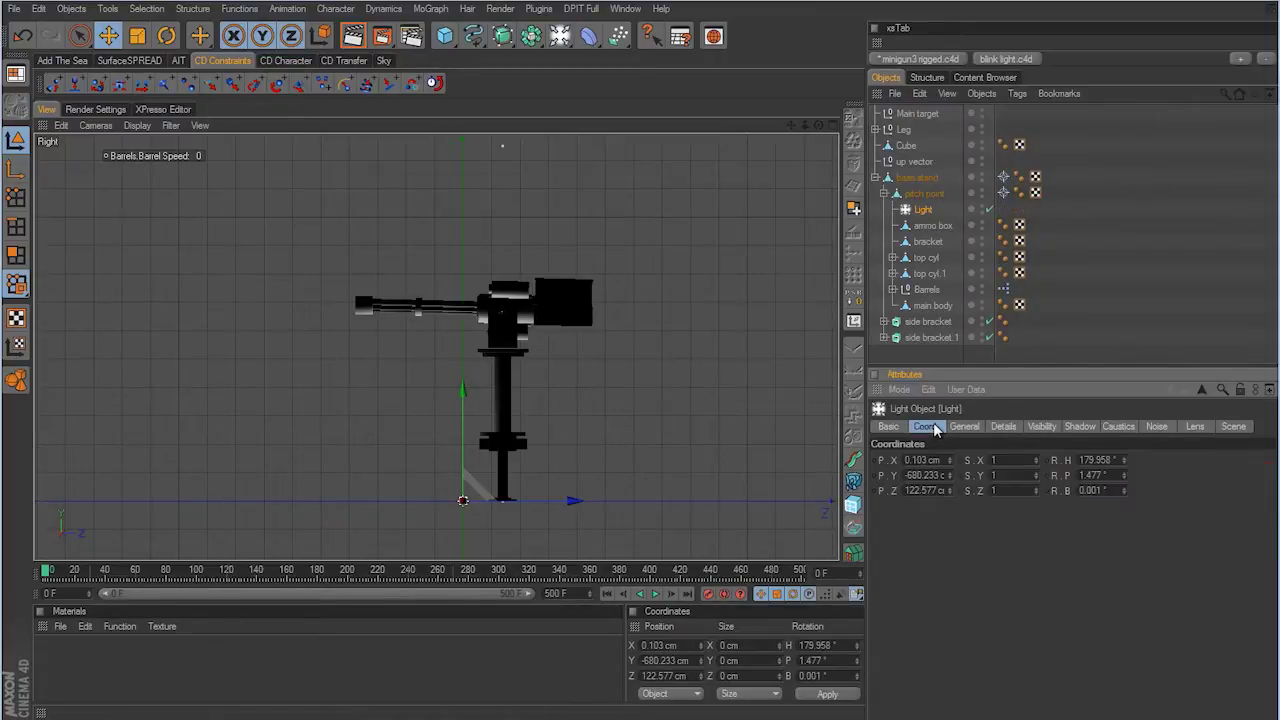
double_click(940, 460)
type("0")
key("Return")
double_click(1110, 475)
type("0")
key("Return")
double_click(1110, 490)
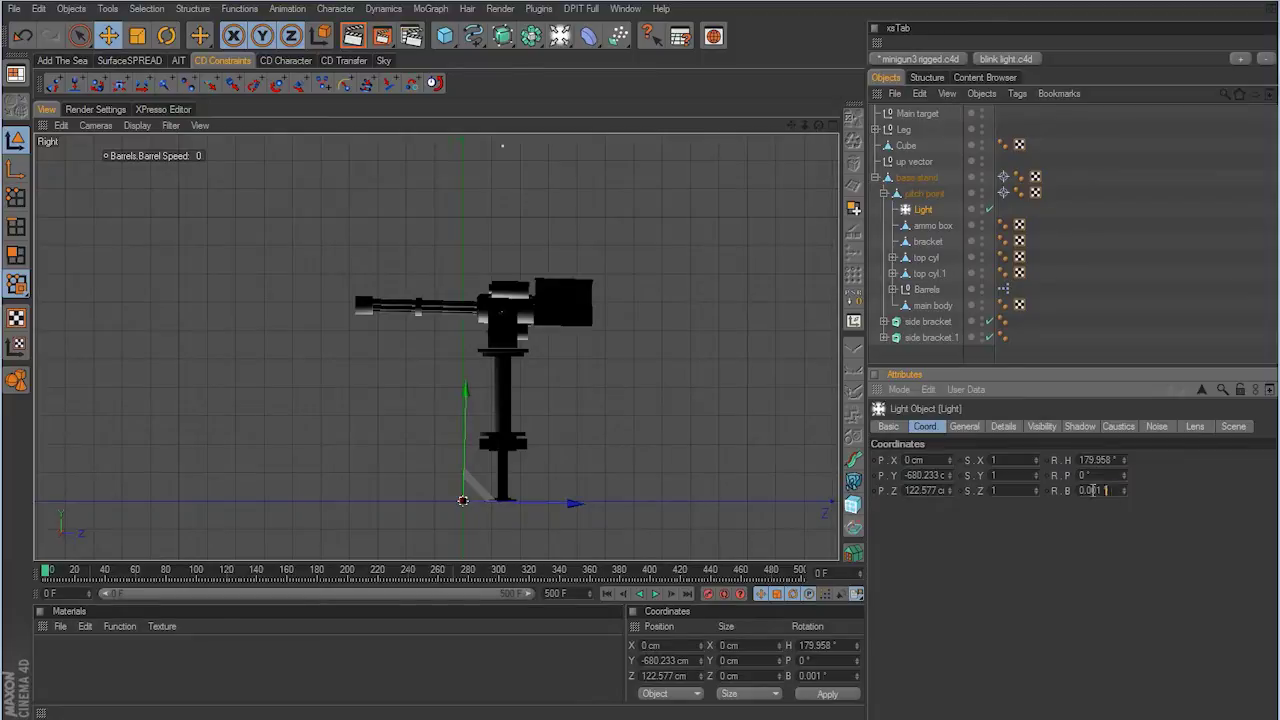
type("0")
key("Return")
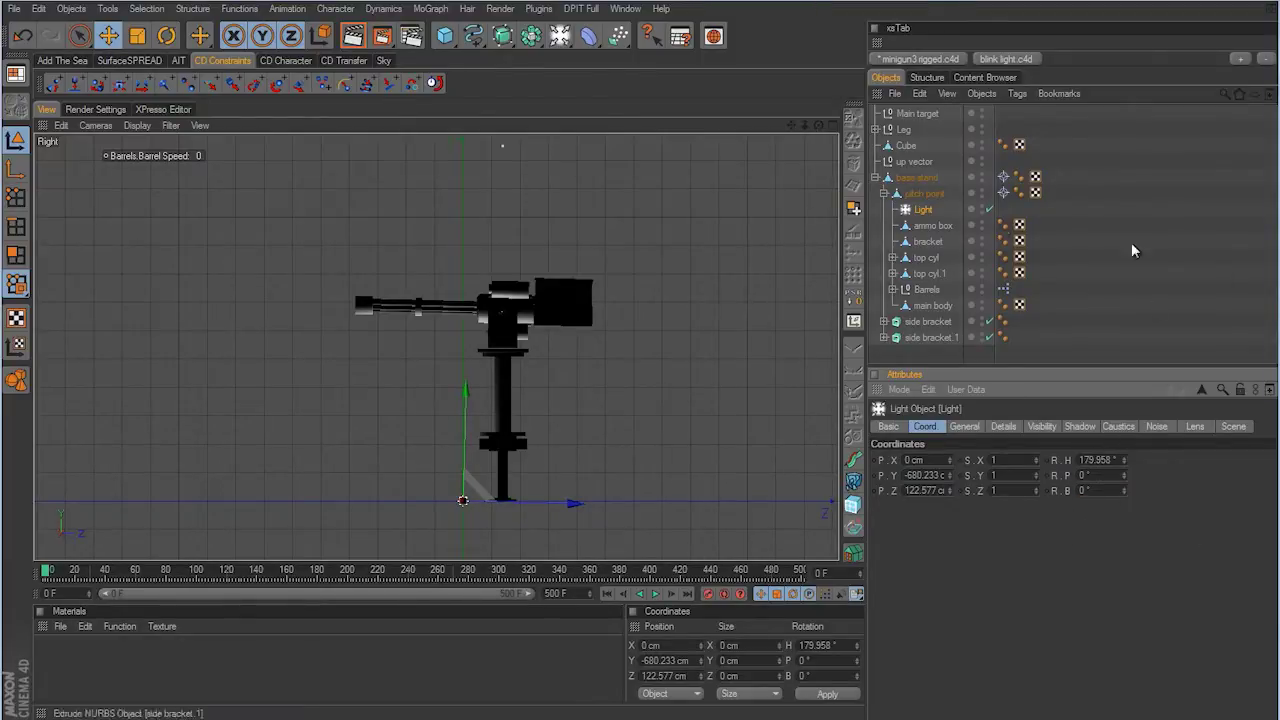
left_click_drag(926, 213, 905, 178)
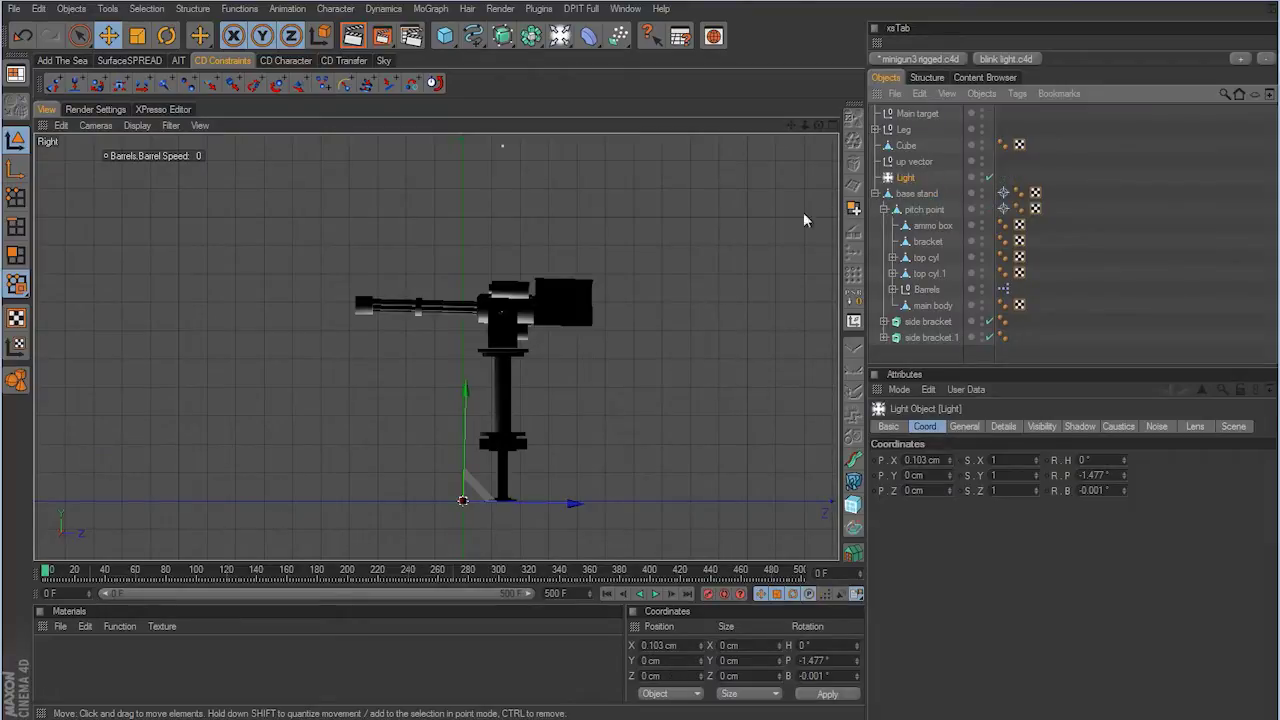
Step: Raise the light along its Y axis by about 680 cm to the height of the gun barrels
middle_click(632, 260)
middle_click(343, 249)
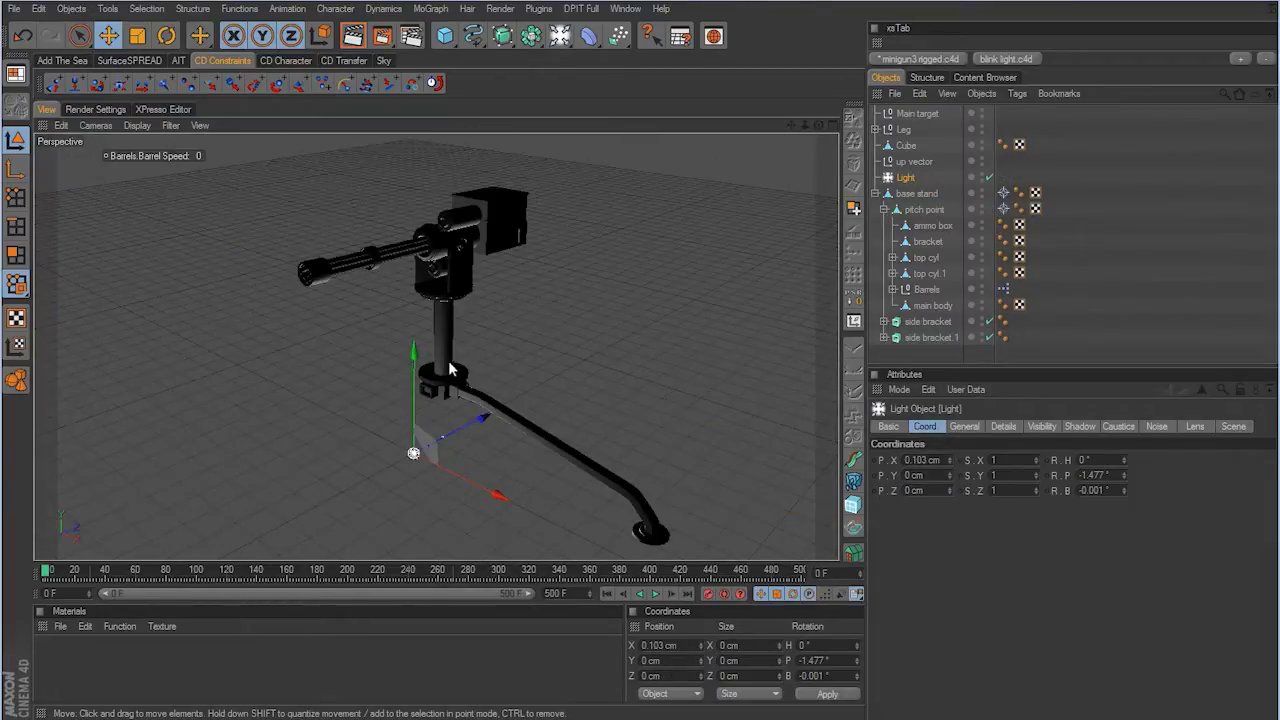
middle_click_drag(635, 368, 644, 369, "alt")
left_click_drag(612, 351, 639, 367, "alt")
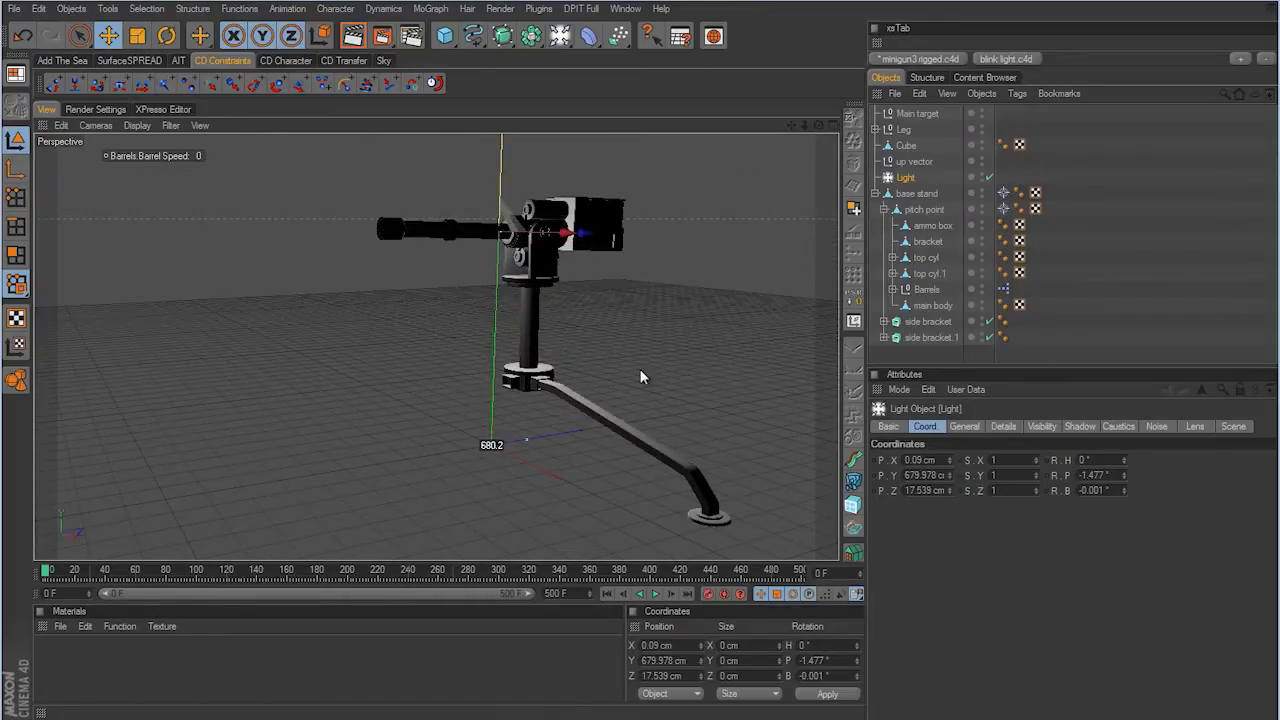
Step: Move the light along its Z axis to the front end of the barrels, at about Z -379 cm
middle_click(562, 330)
middle_click(357, 438)
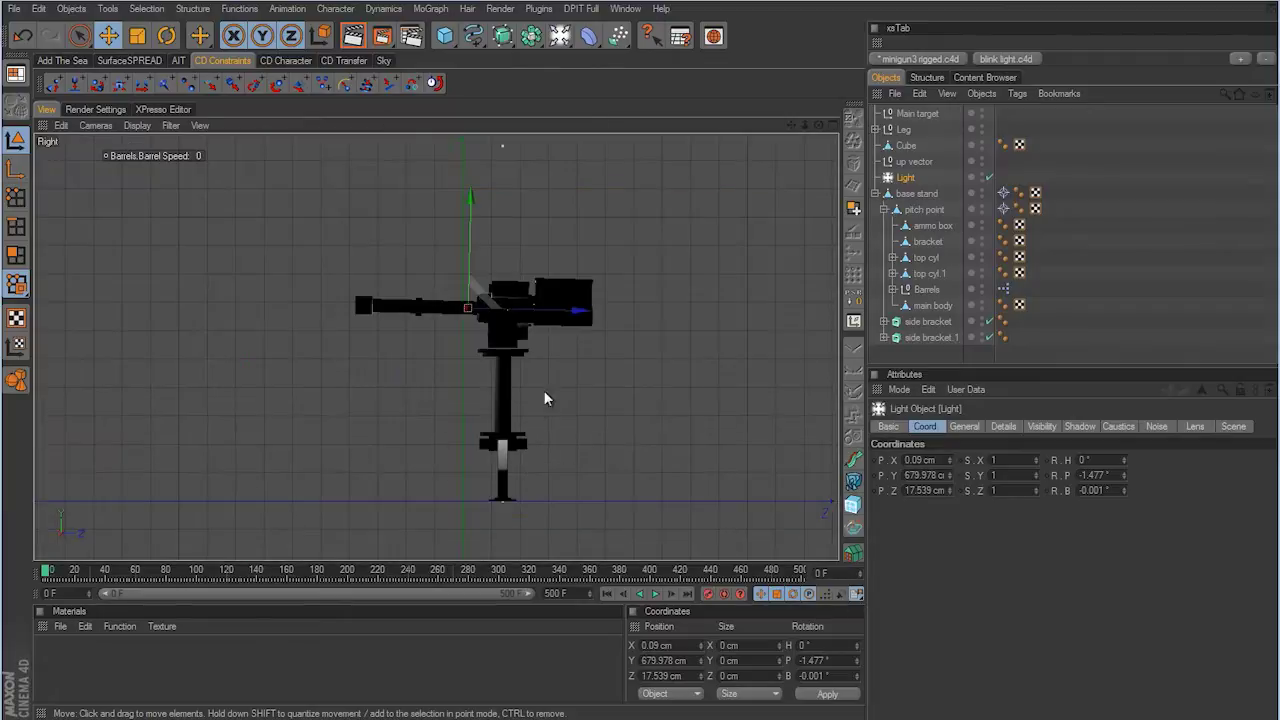
scroll(645, 370, "up", 5)
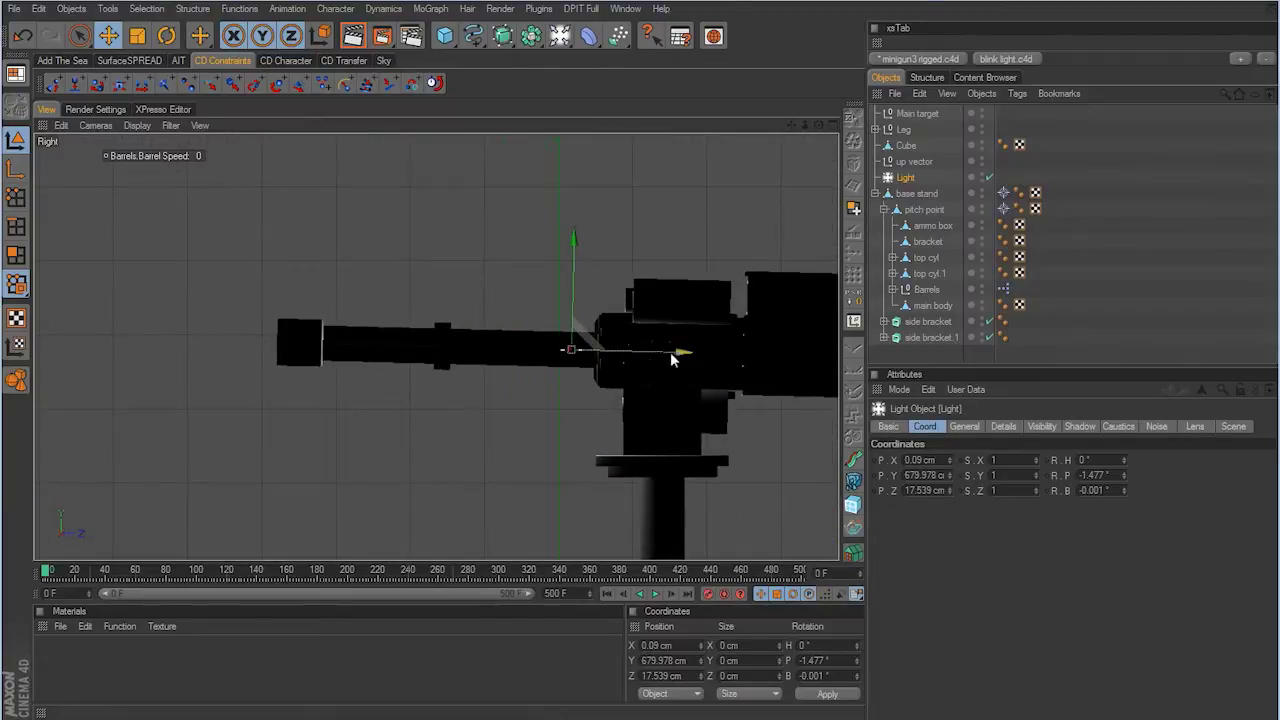
left_click_drag(678, 354, 640, 370)
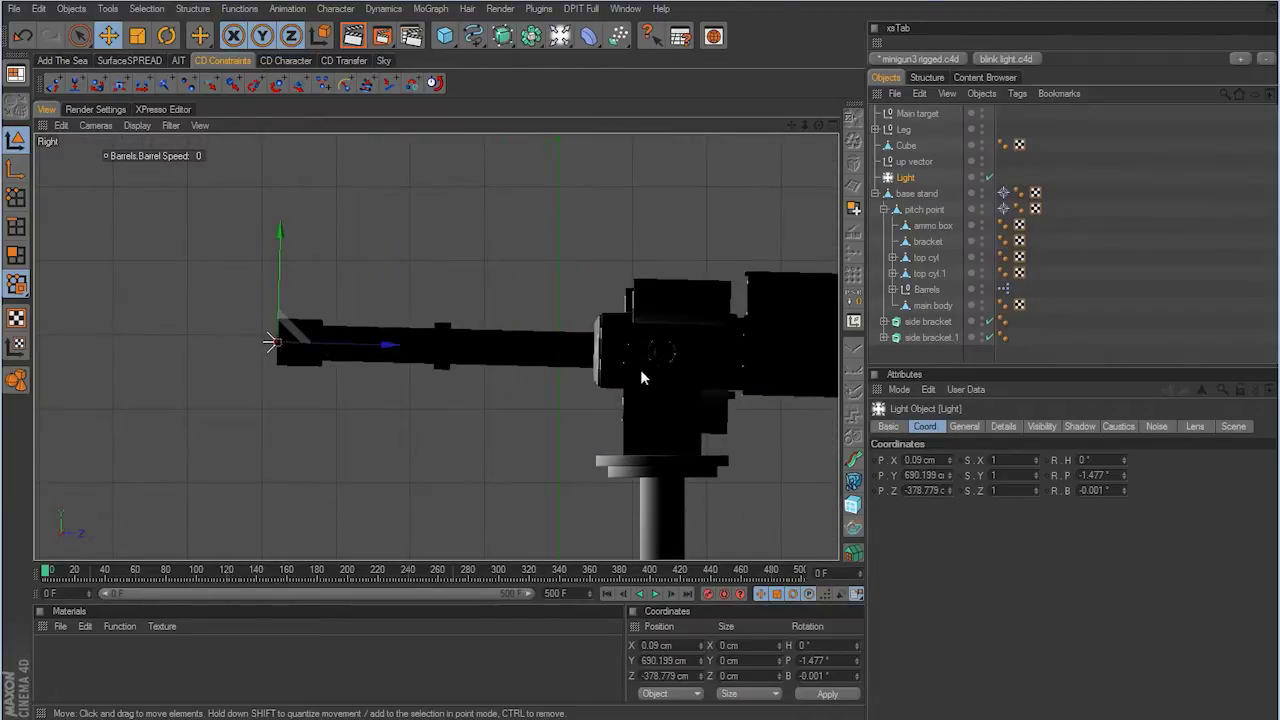
Step: Centre the light on the uppermost barrel opening in the front view, at about Y 707 cm
middle_click(640, 370)
middle_click(651, 416)
scroll(600, 385, "down", 3)
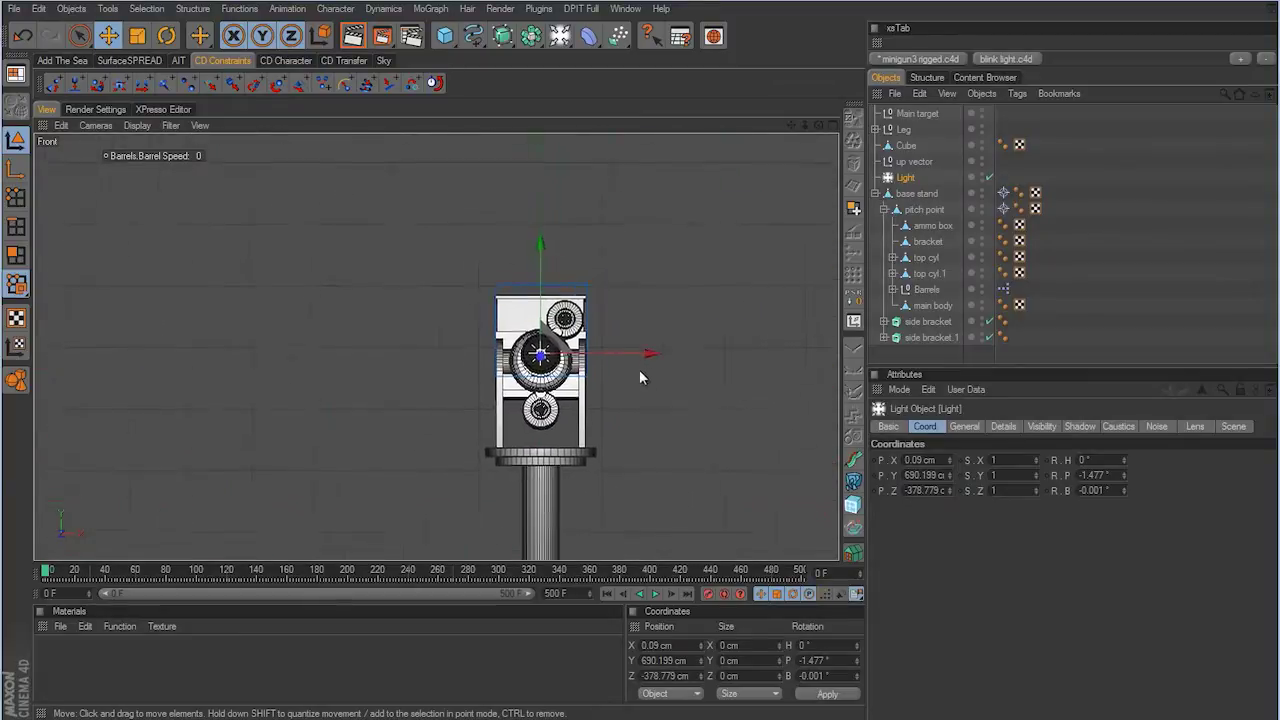
scroll(640, 369, "up", 6)
scroll(642, 377, "up", 3)
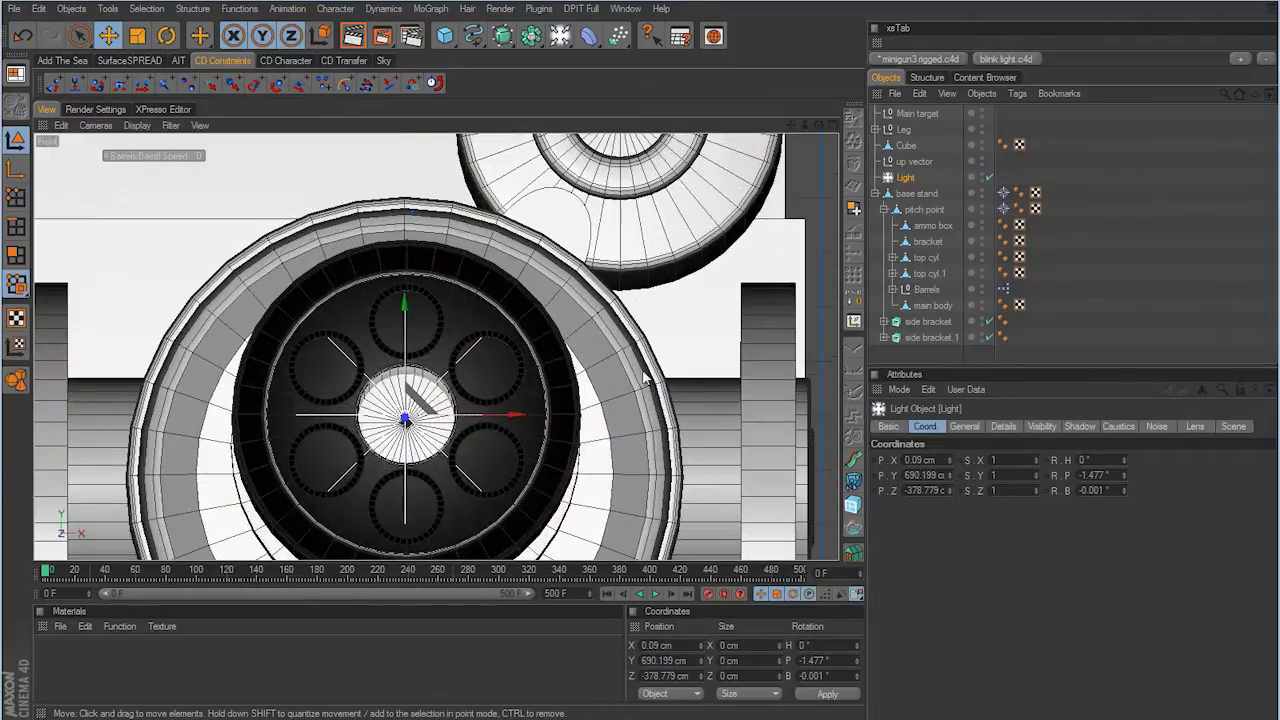
left_click_drag(408, 320, 405, 233)
left_click_drag(405, 415, 405, 321)
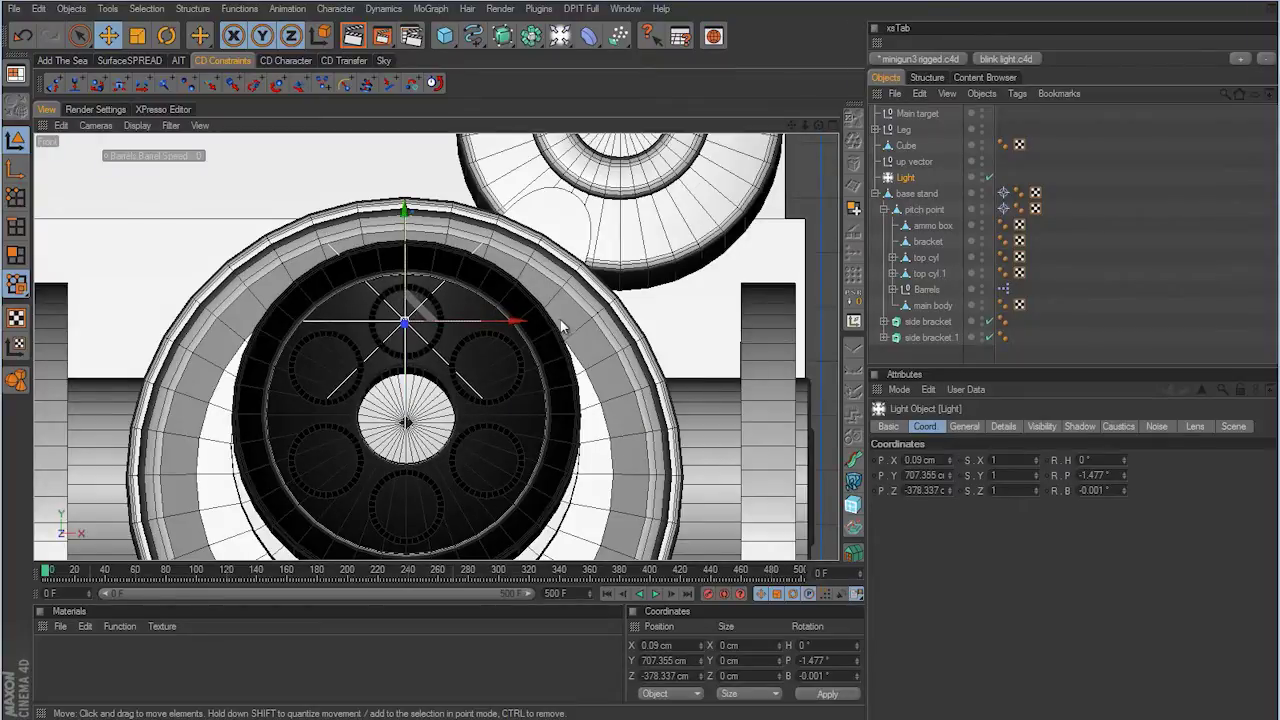
scroll(650, 372, "up", 4)
left_click_drag(377, 228, 377, 227)
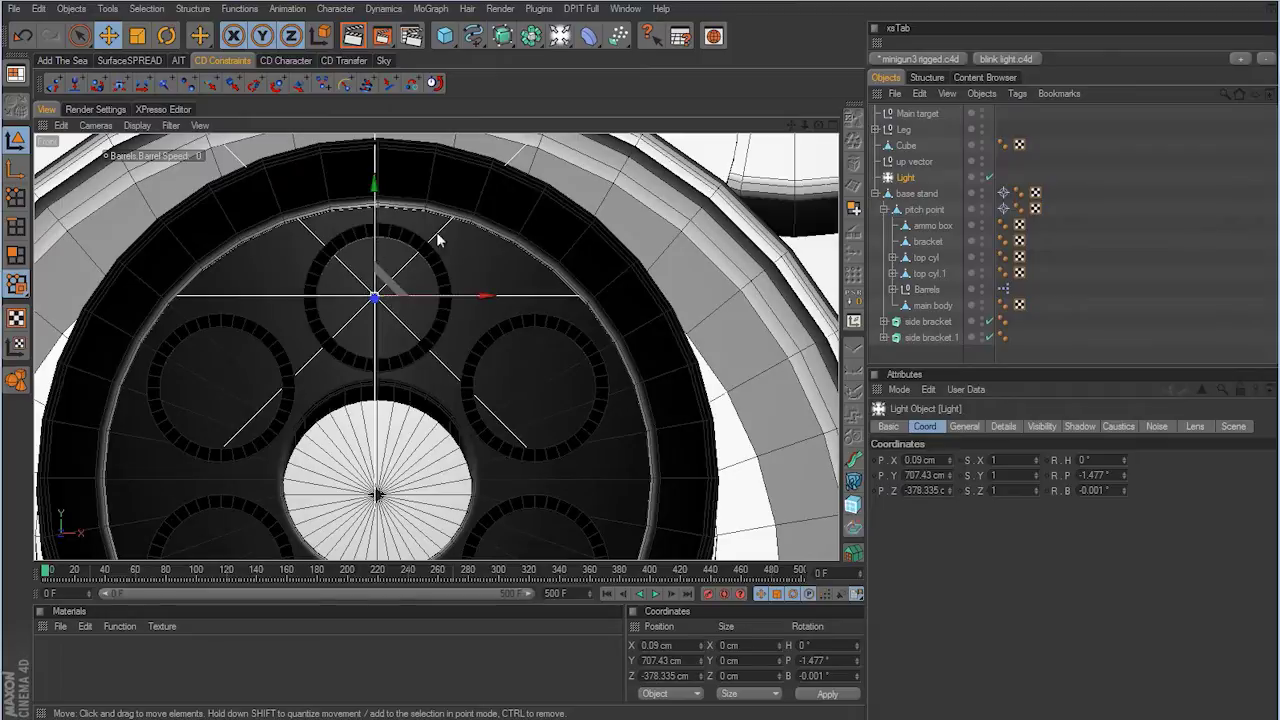
Step: Move the light slightly ahead of the muzzle in the perspective view, to about Z -387 cm
middle_click(506, 252)
middle_click(331, 245)
scroll(683, 369, "down", 6)
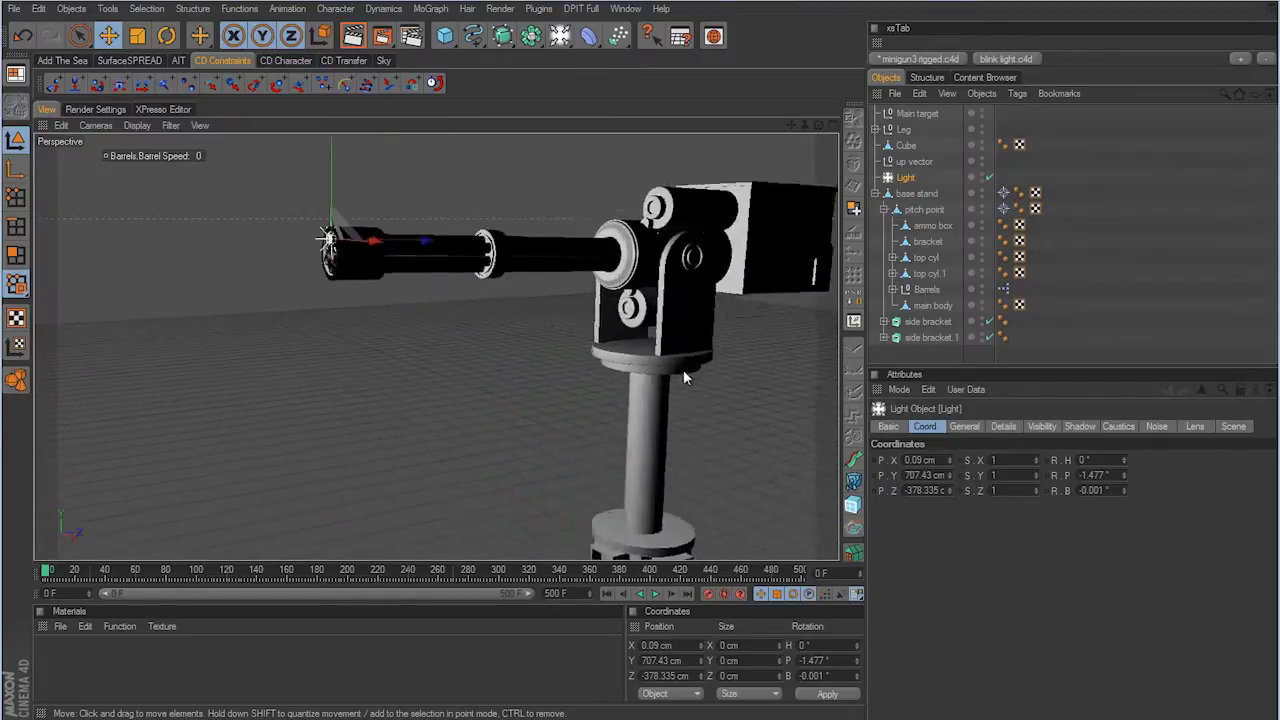
scroll(538, 251, "down", 3)
scroll(639, 370, "down", 3)
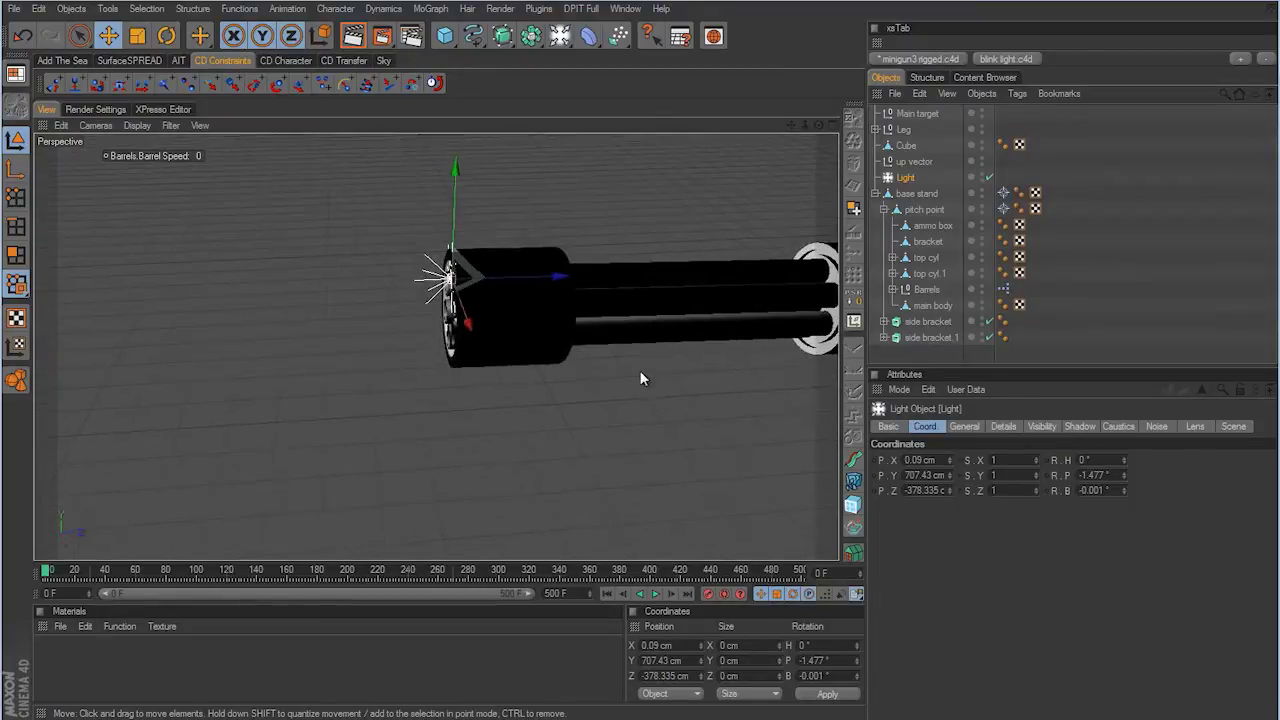
scroll(639, 369, "down", 1)
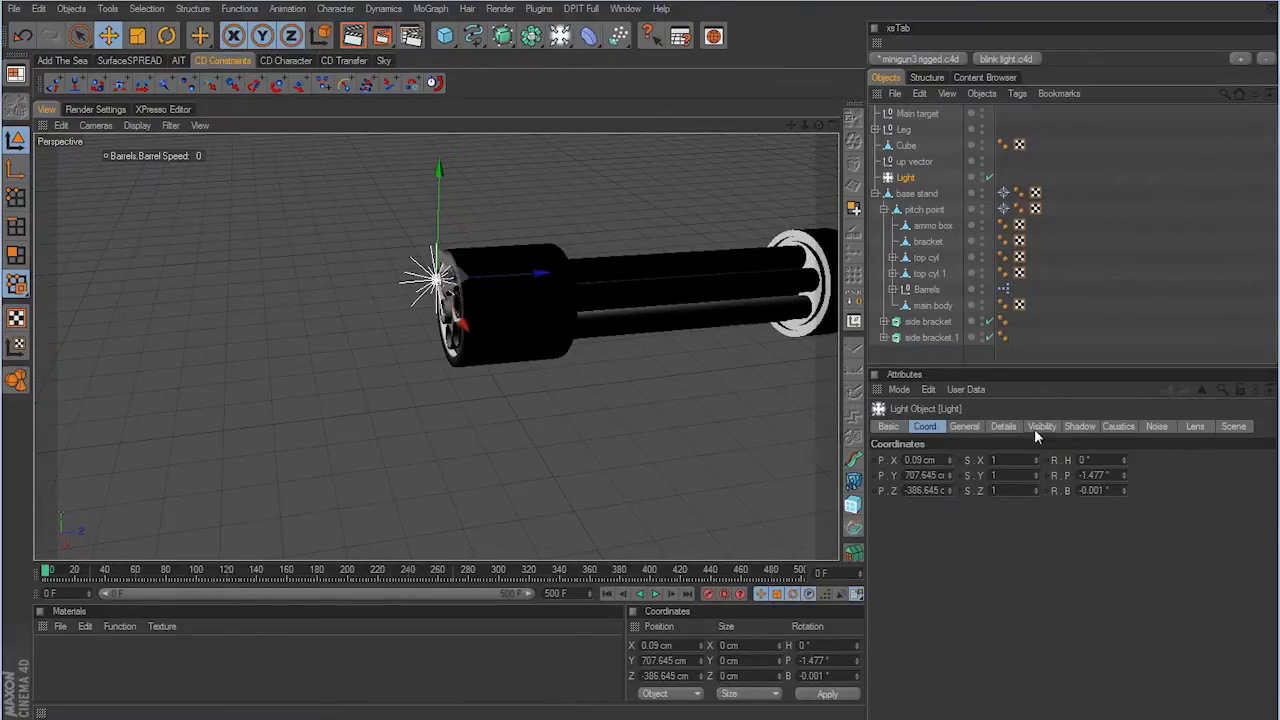
Step: Set the light's Visible Light option to Volumetric
left_click(961, 427)
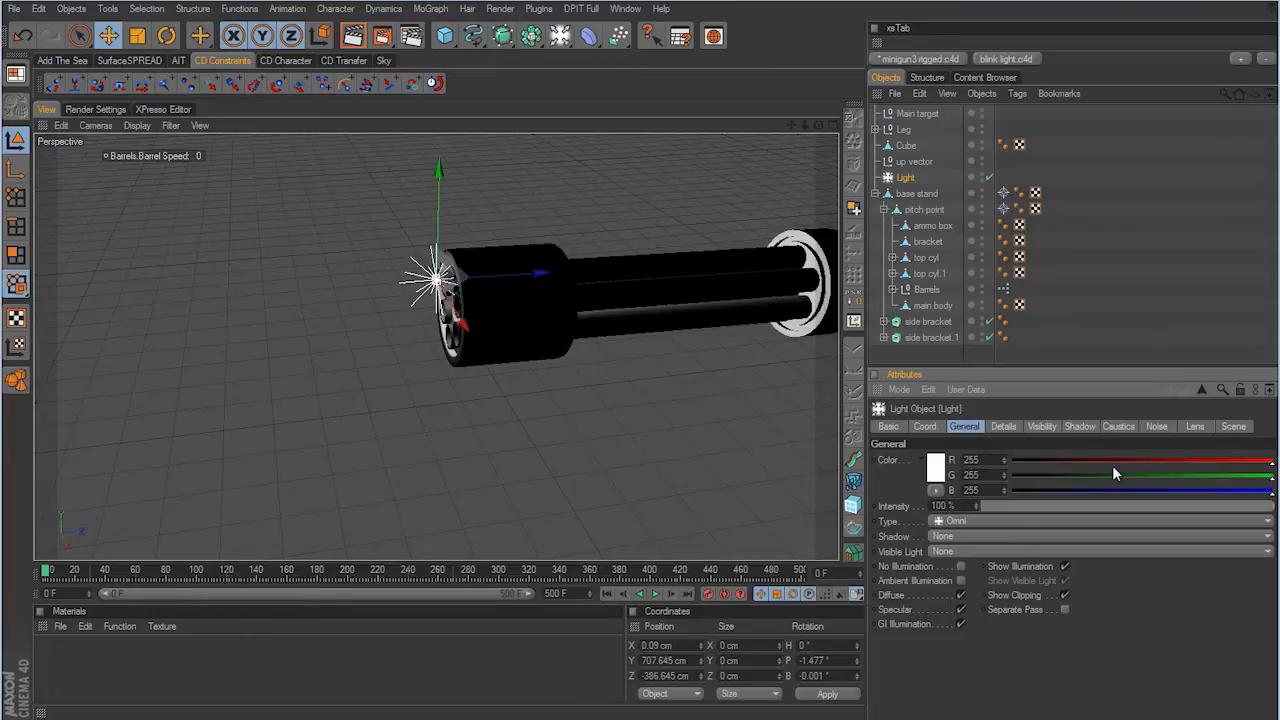
left_click(940, 553)
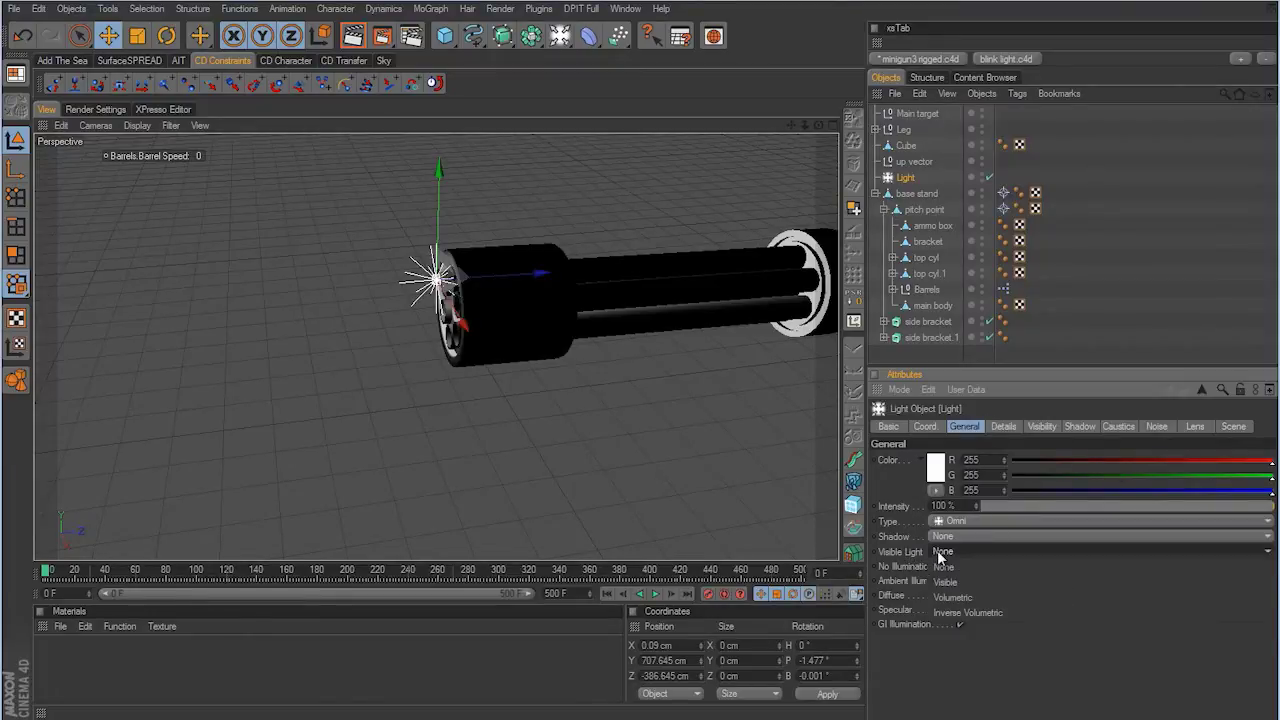
left_click(952, 597)
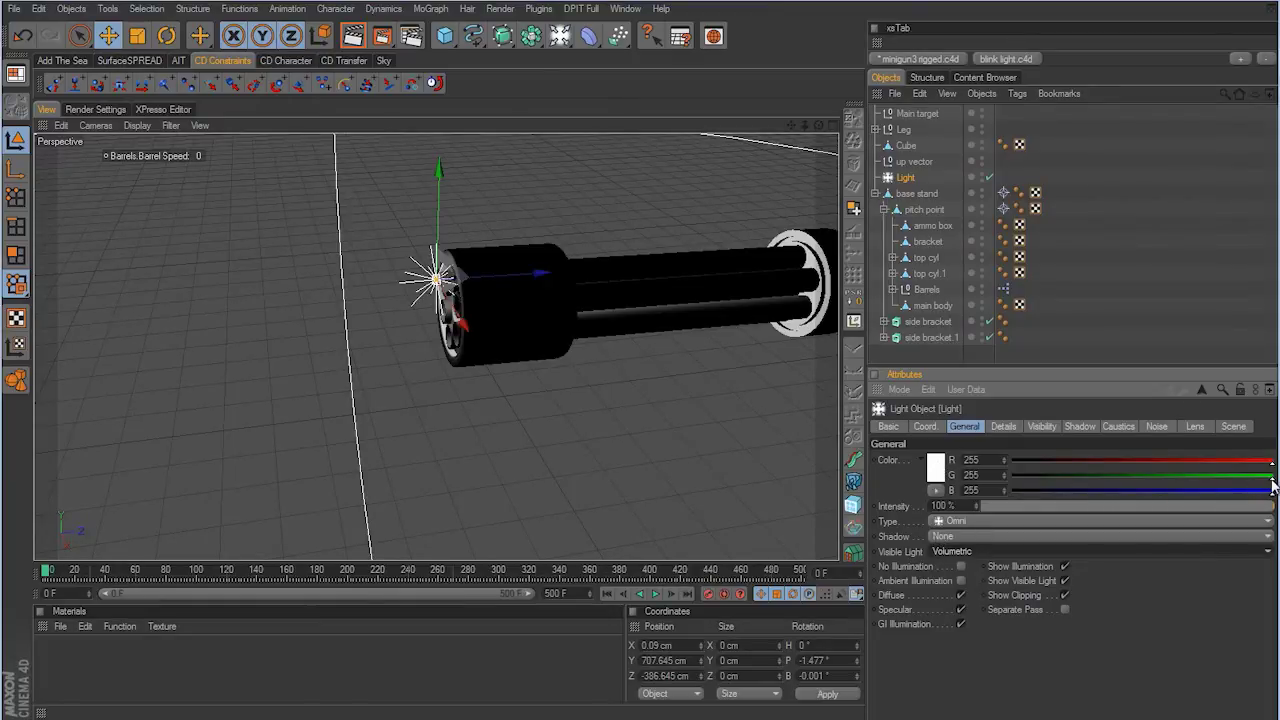
Step: Tint the light a pale yellow-orange by lowering green to 220 and blue to 145
left_click_drag(1266, 476, 1148, 494)
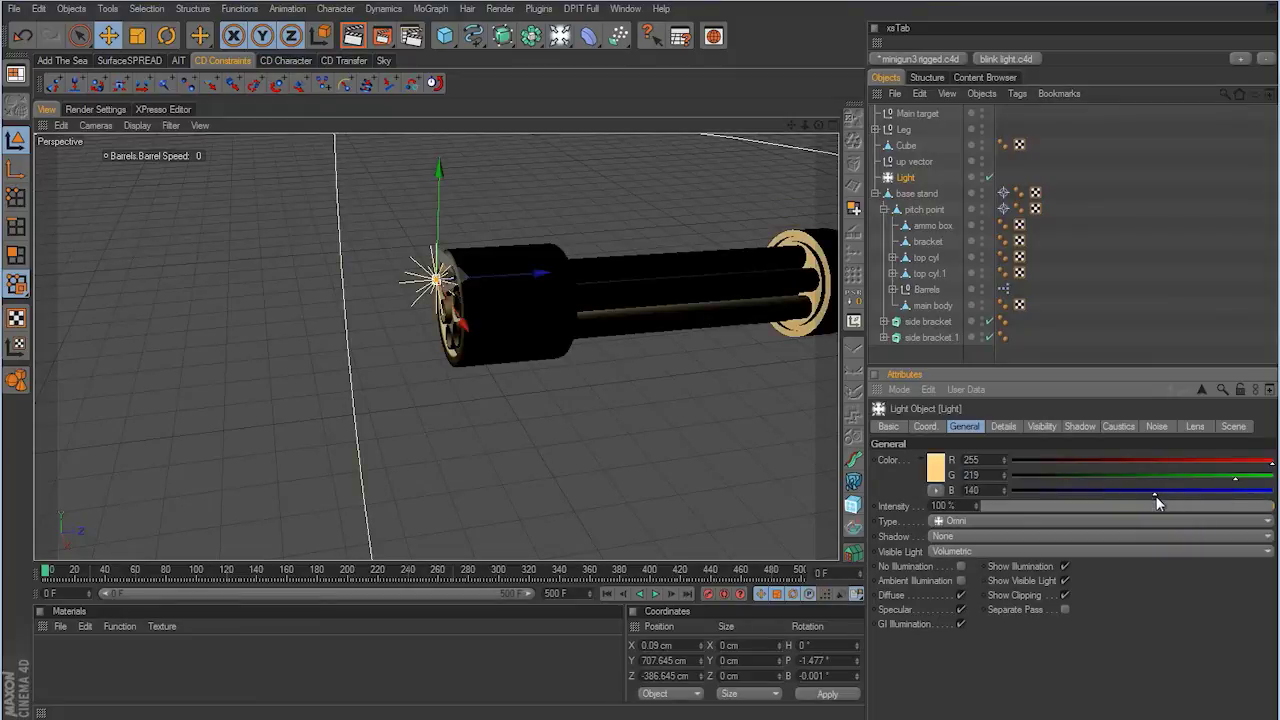
left_click(1234, 478)
left_click_drag(1150, 493, 1157, 494)
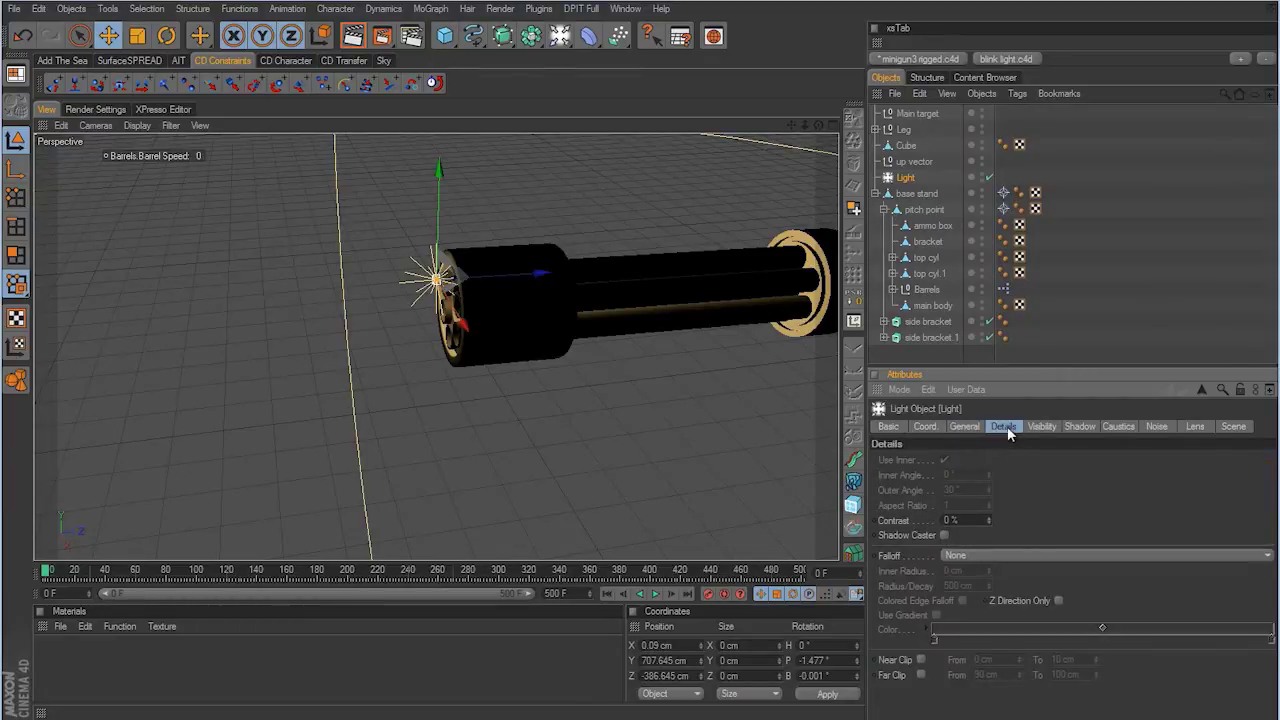
Step: Set the light's falloff to Linear and view its falloff radius around the whole gun
left_click(970, 553)
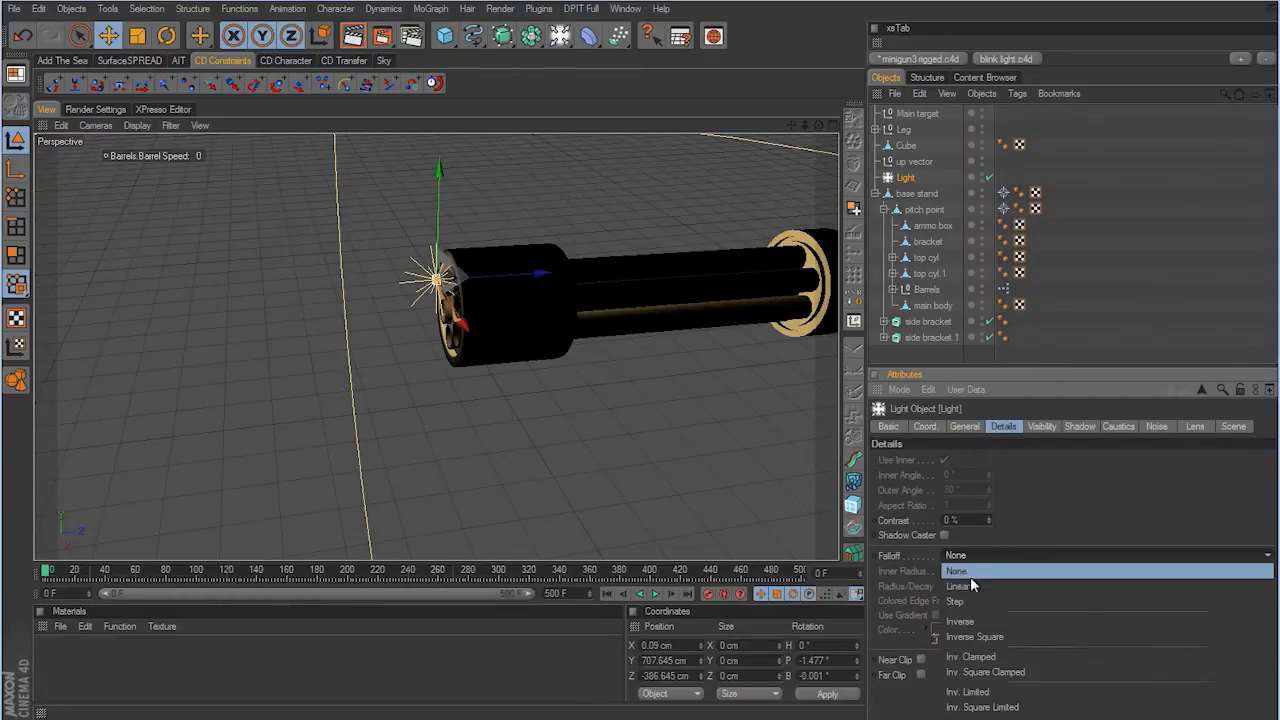
left_click(970, 586)
left_click_drag(730, 508, 641, 378, "alt")
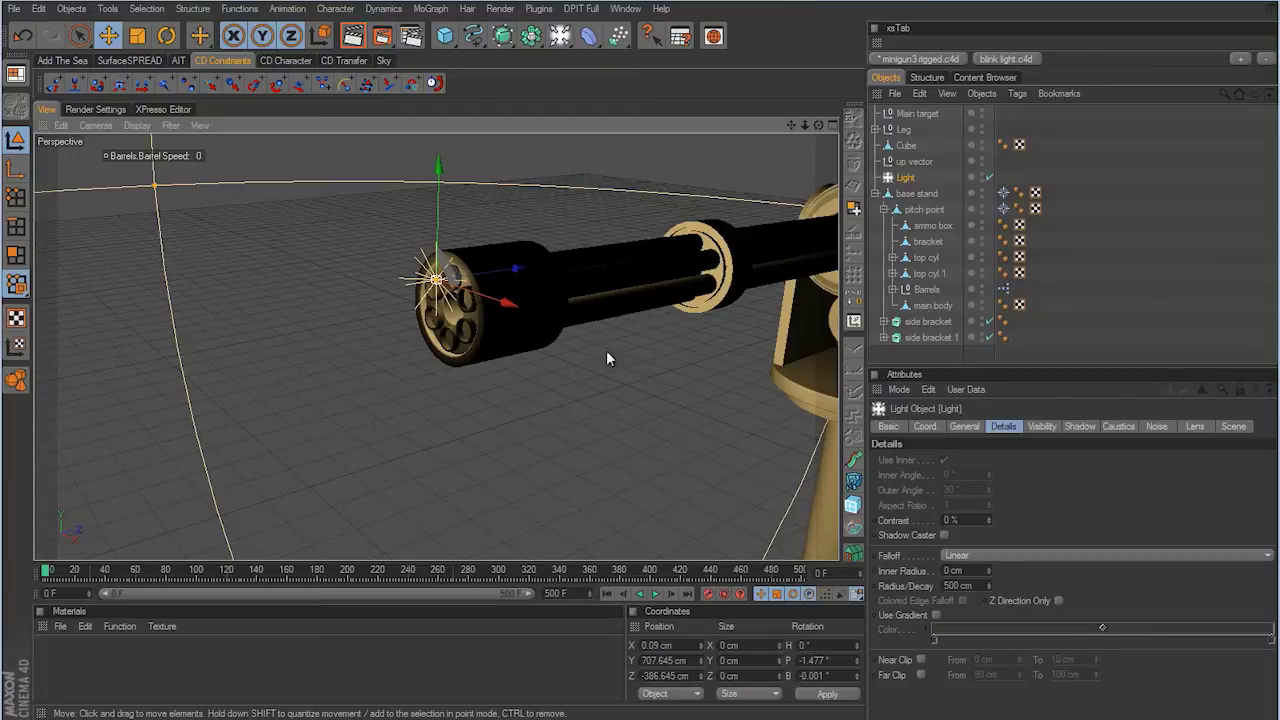
scroll(610, 355, "down", 10)
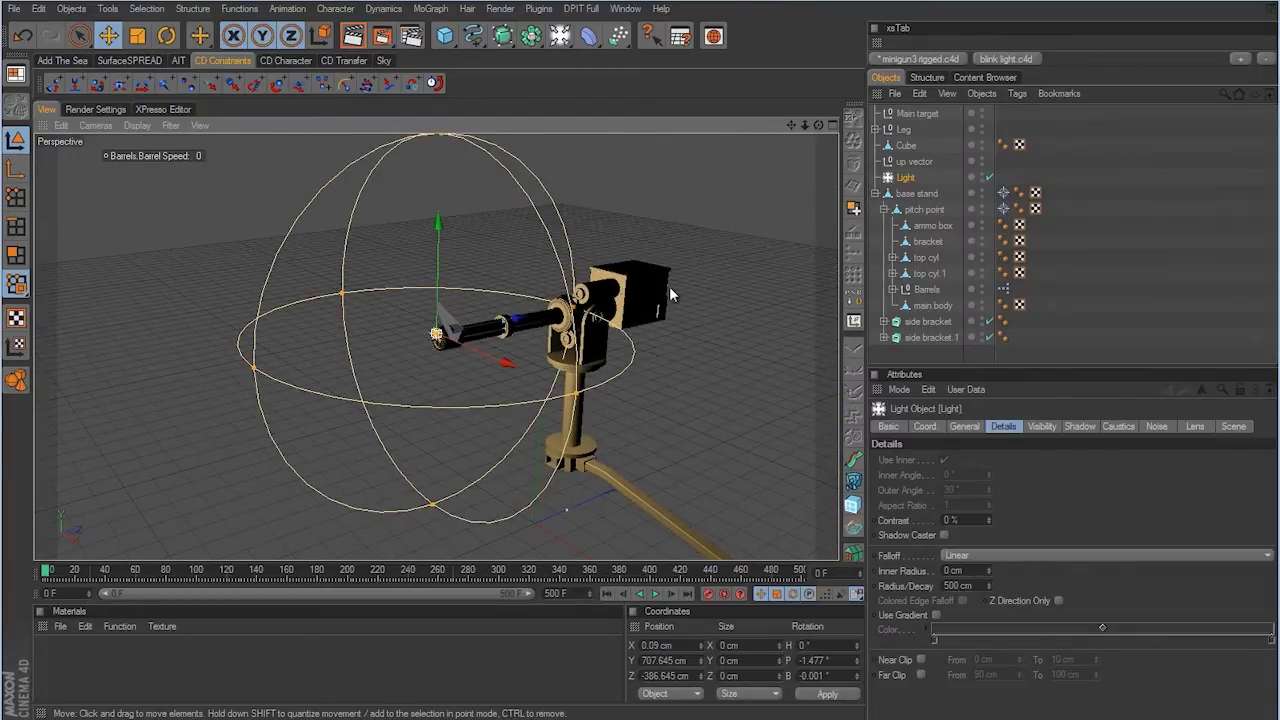
Step: Turn the light's Visible Light option back to None
left_click(964, 426)
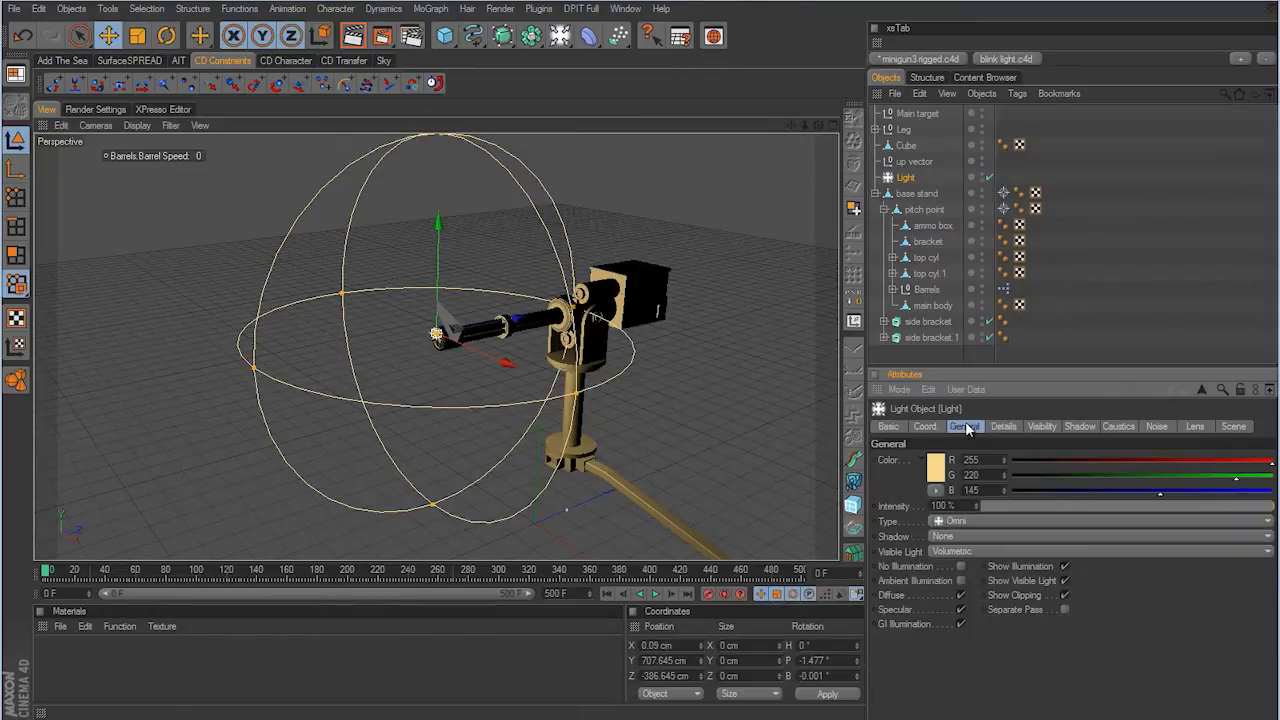
left_click(943, 551)
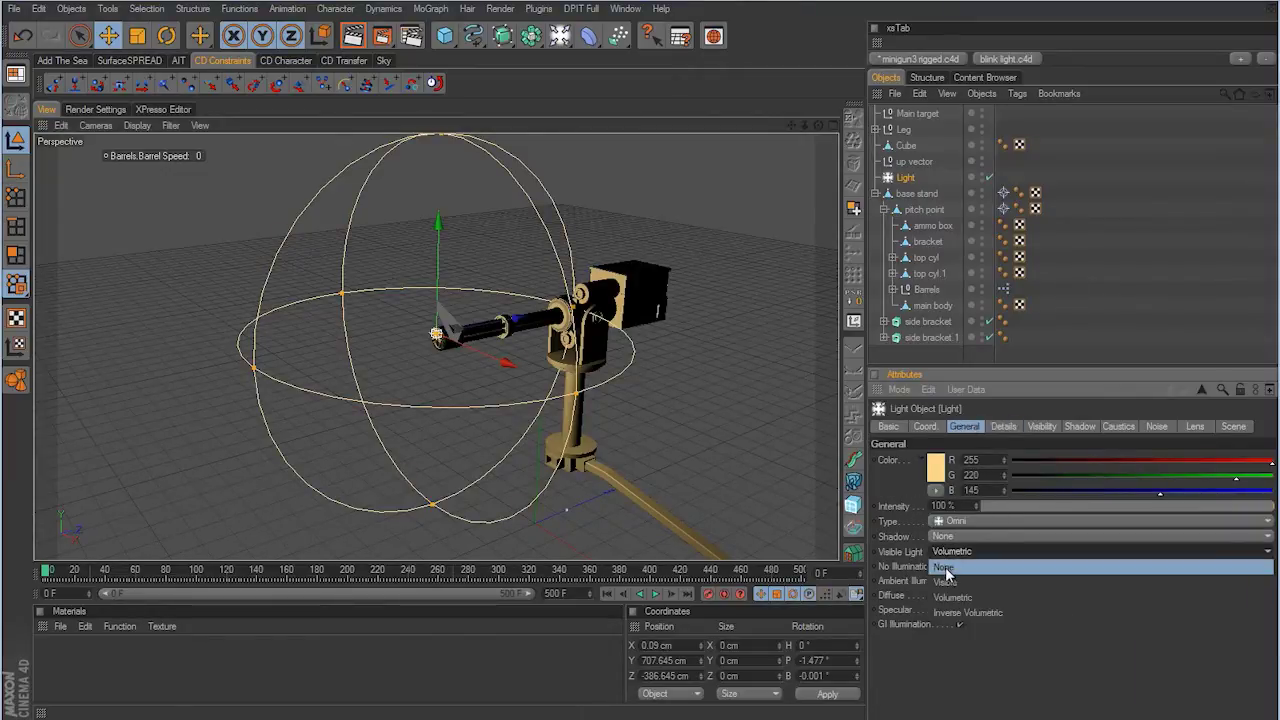
left_click(924, 556)
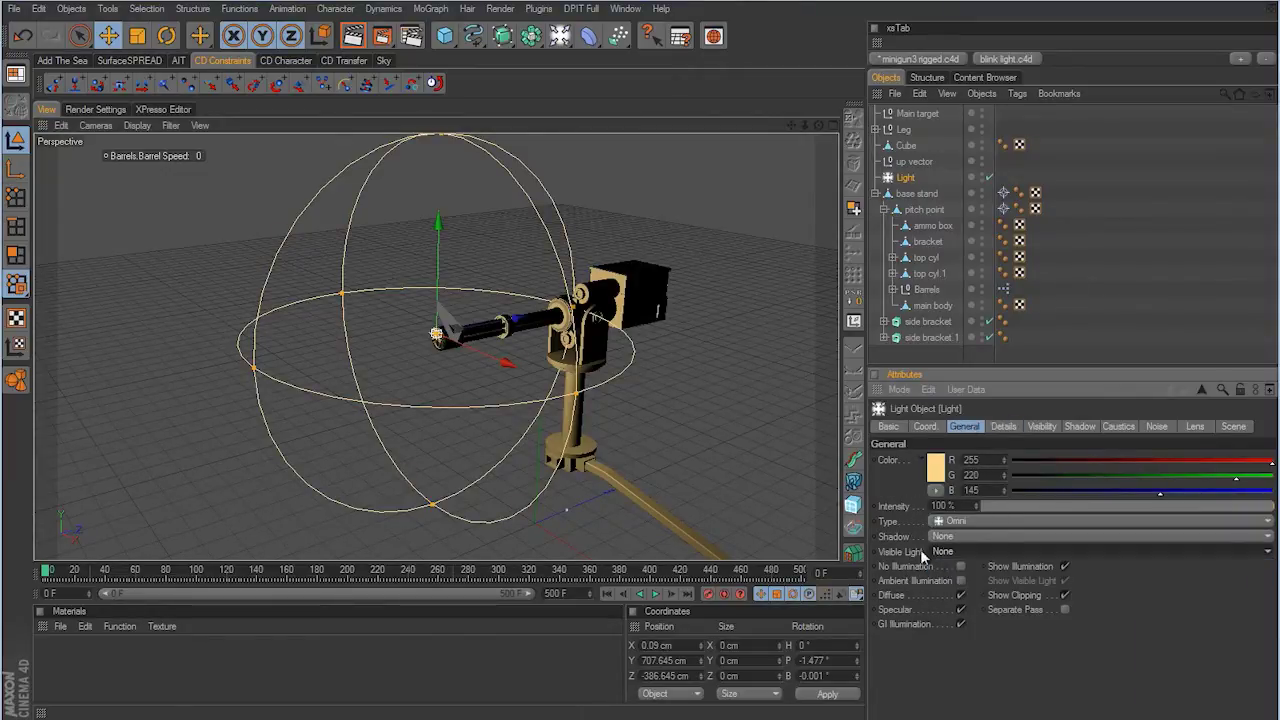
Step: Render the view from close up to check how the light falls on the minigun's barrels
left_click(350, 38)
scroll(647, 369, "up", 5)
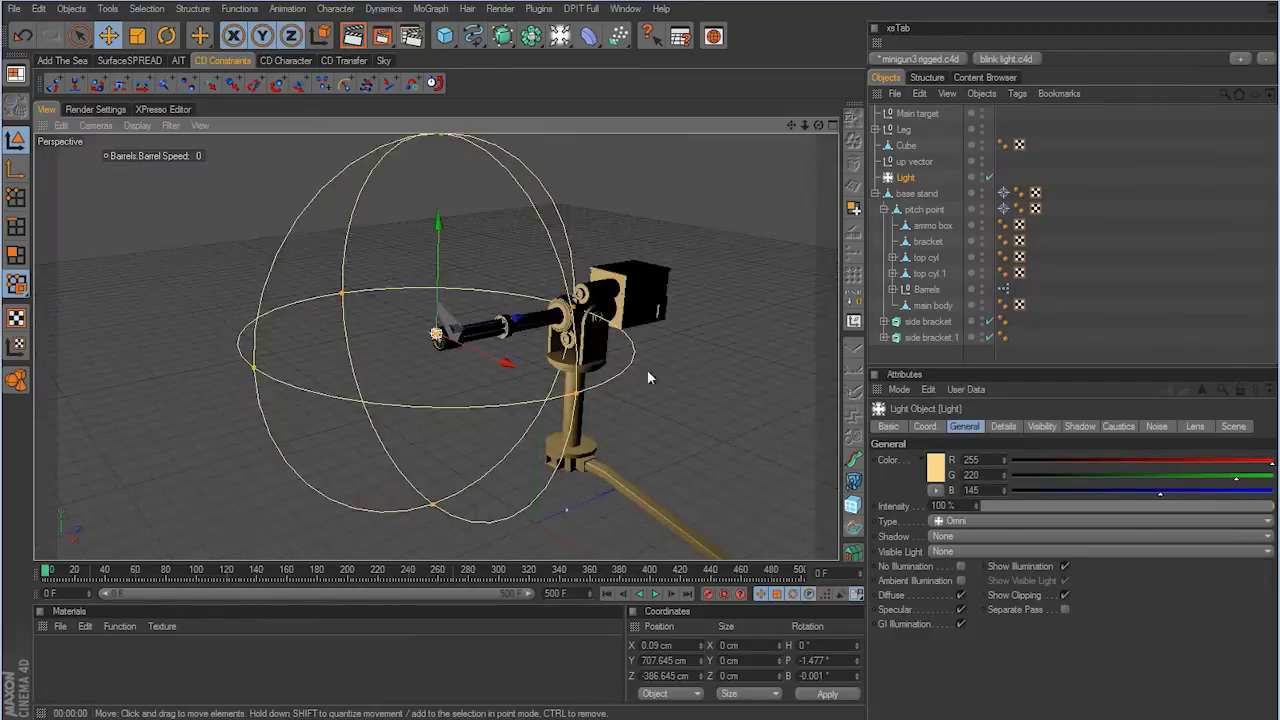
left_click_drag(647, 371, 527, 347, "alt")
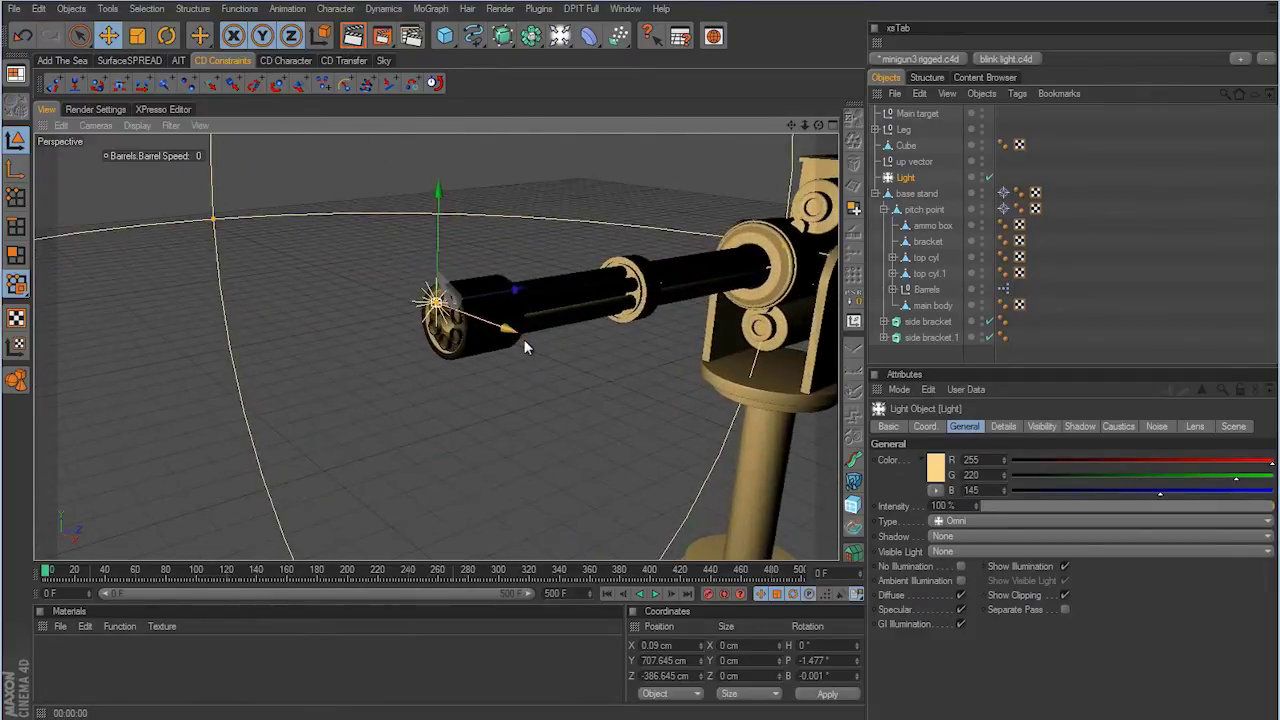
left_click(352, 36)
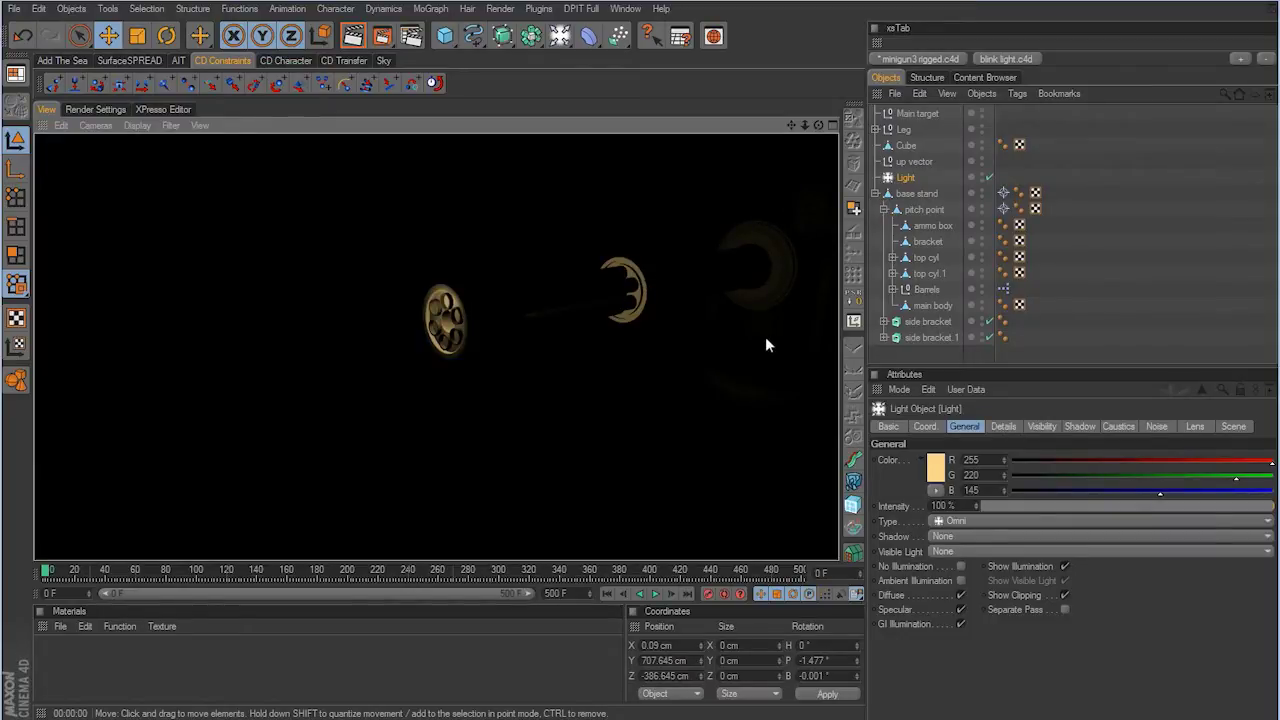
scroll(765, 336, "down", 5)
left_click_drag(759, 334, 790, 385, "alt")
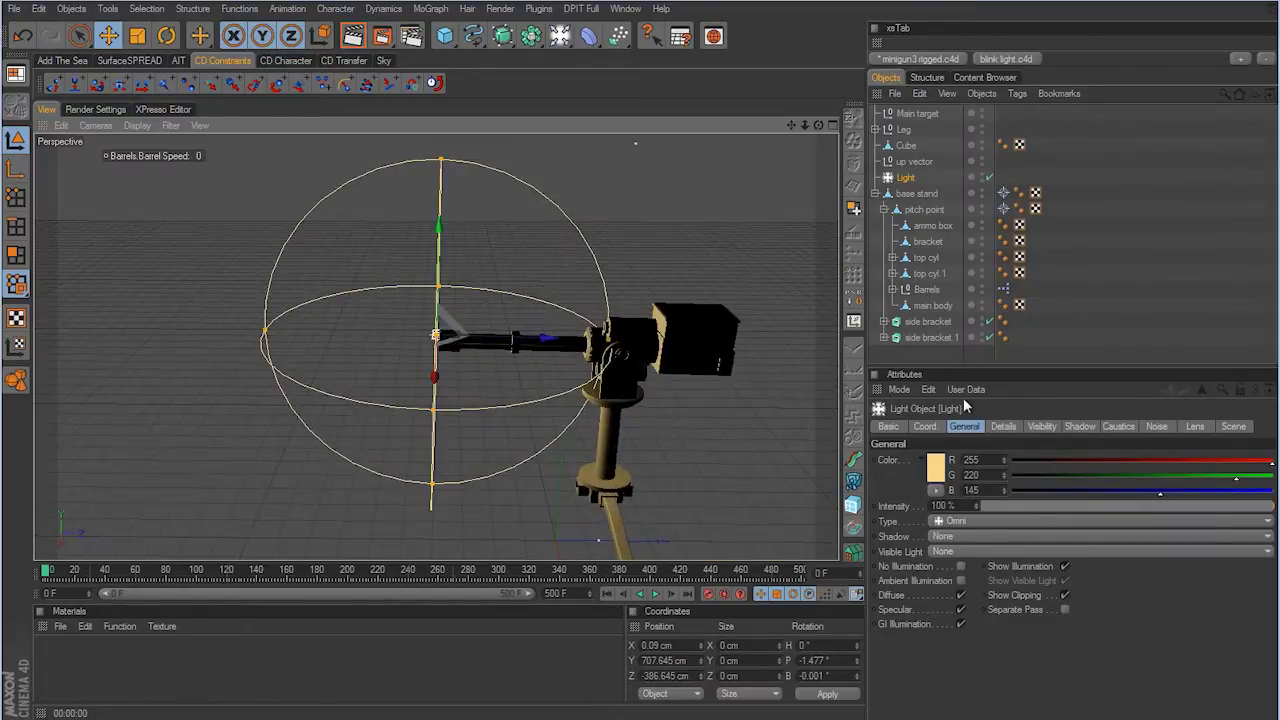
Step: Try light falloff radii of 358 cm and 565 cm and render the view to judge the reach
left_click(1003, 428)
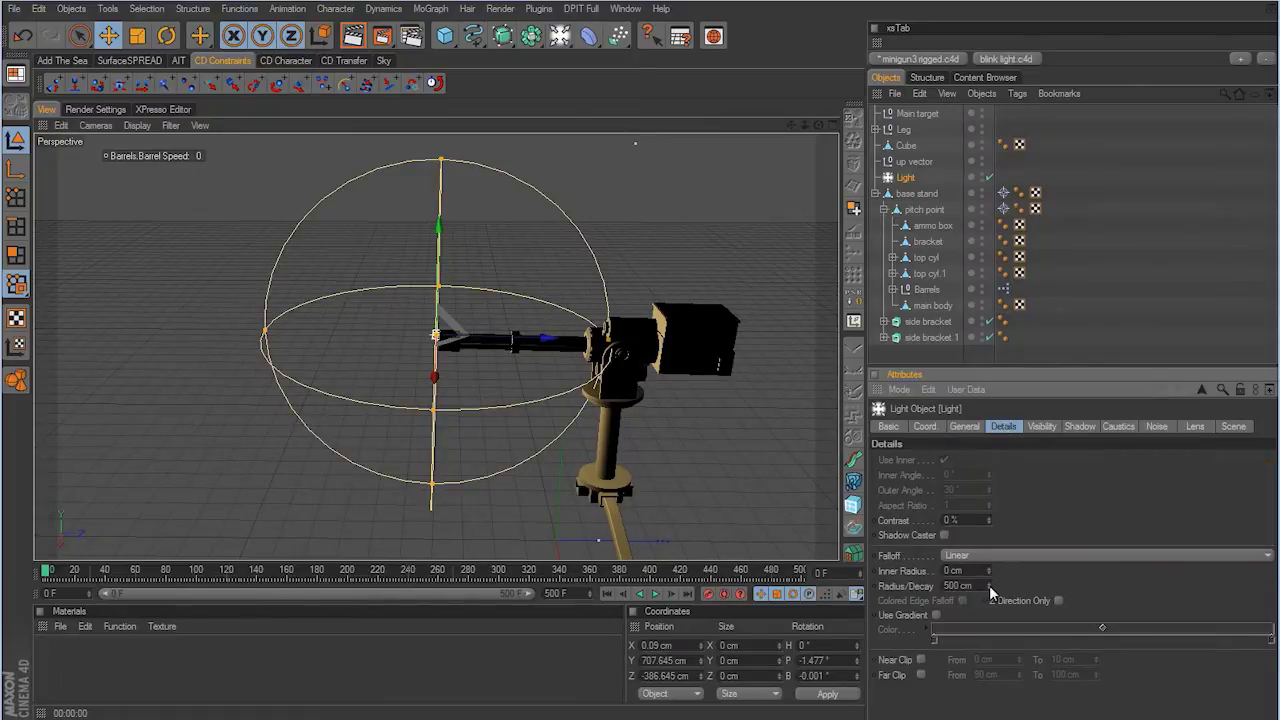
left_click_drag(989, 587, 990, 598)
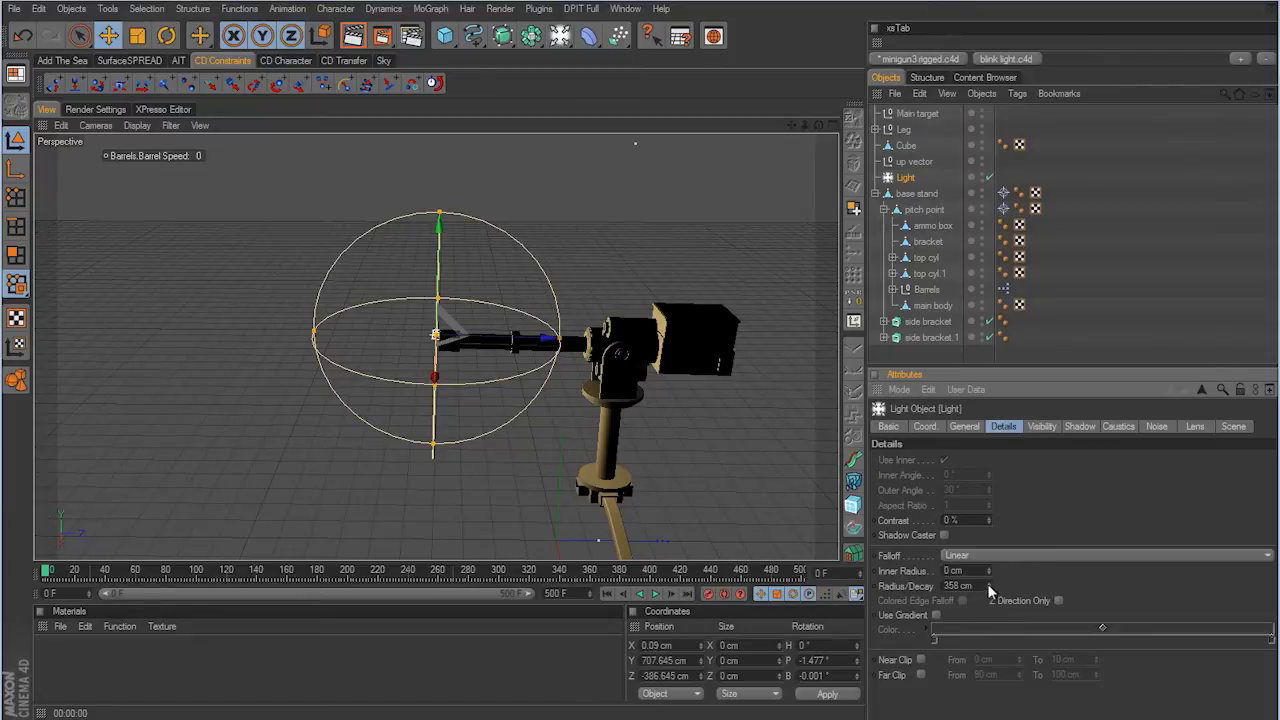
mouse_move(989, 587)
left_mouse_down()
mouse_move(990, 598)
mouse_move(993, 586)
left_mouse_up()
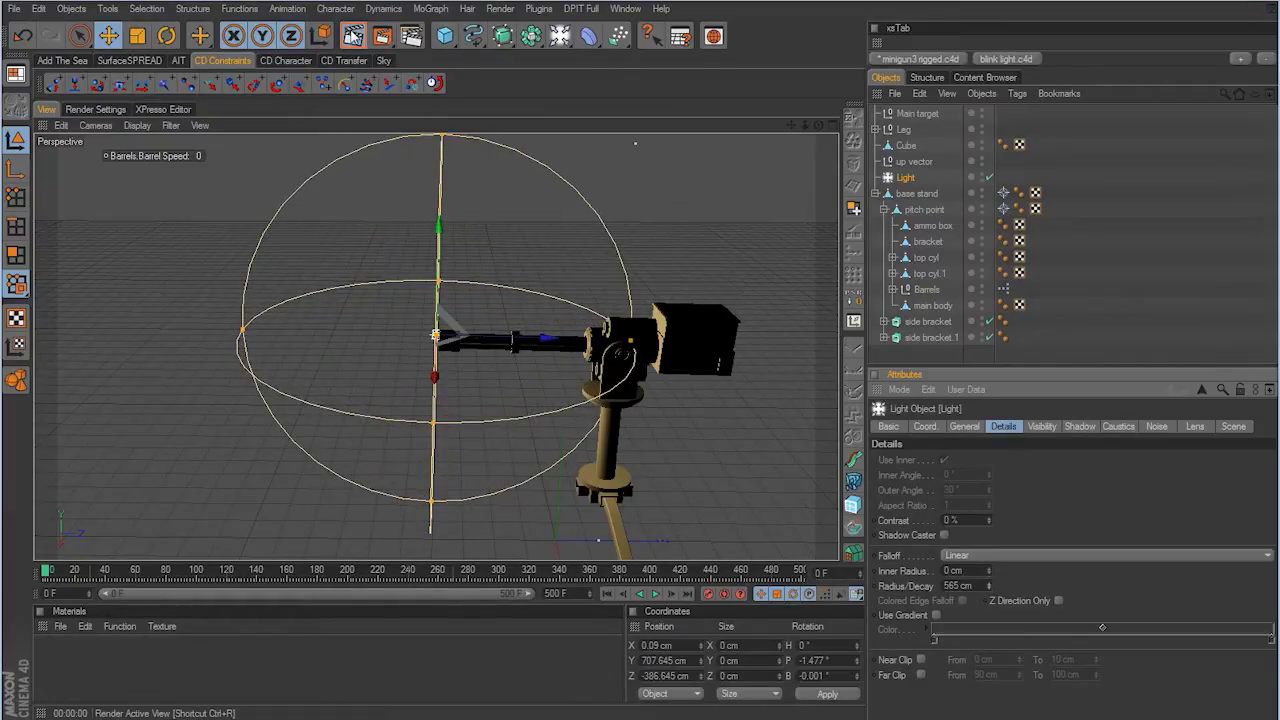
left_click(353, 36)
left_click(642, 433)
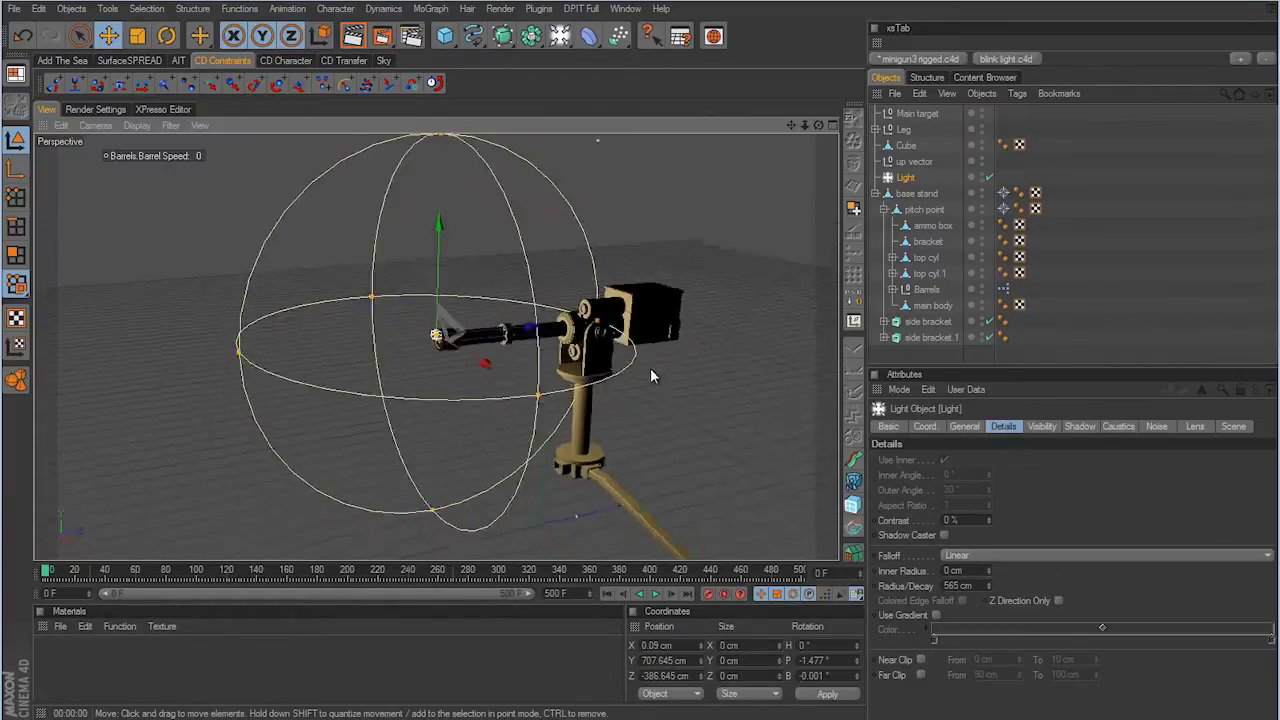
Step: Shrink the light's falloff around the muzzle to an inner radius of 20 cm and a Radius/Decay of 50 cm
left_click_drag(990, 590, 990, 594)
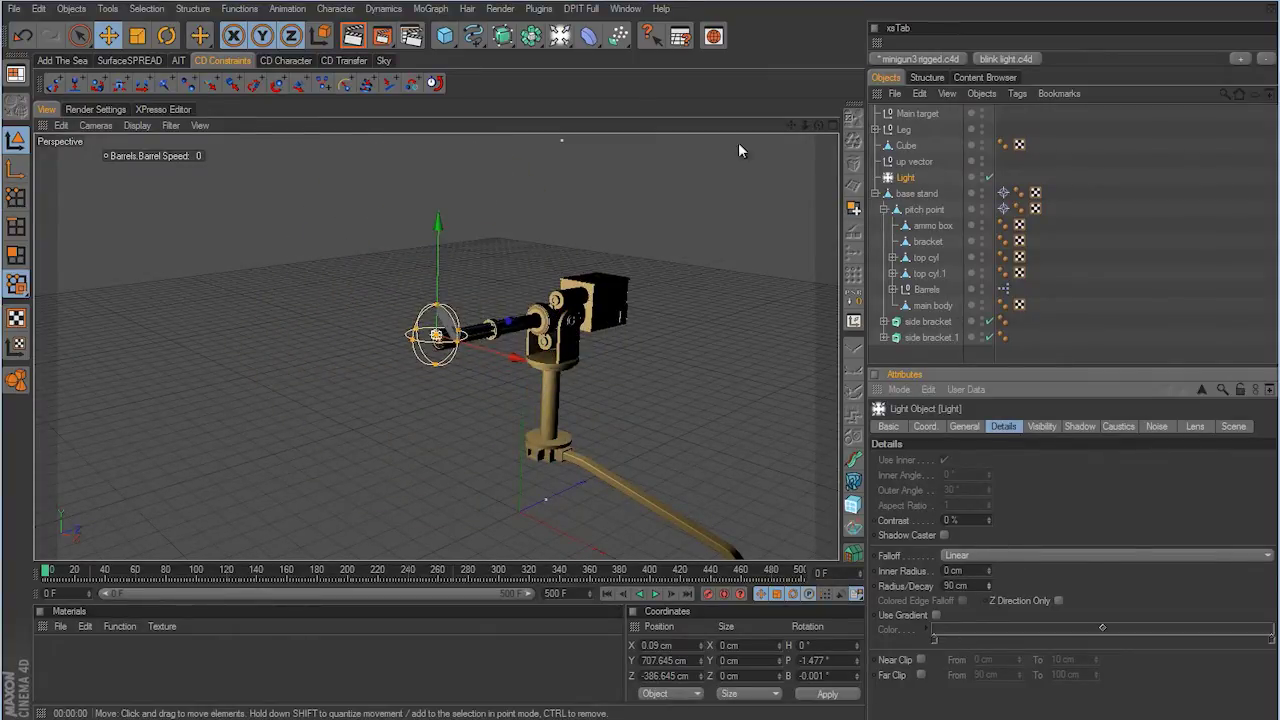
scroll(643, 369, "up", 6)
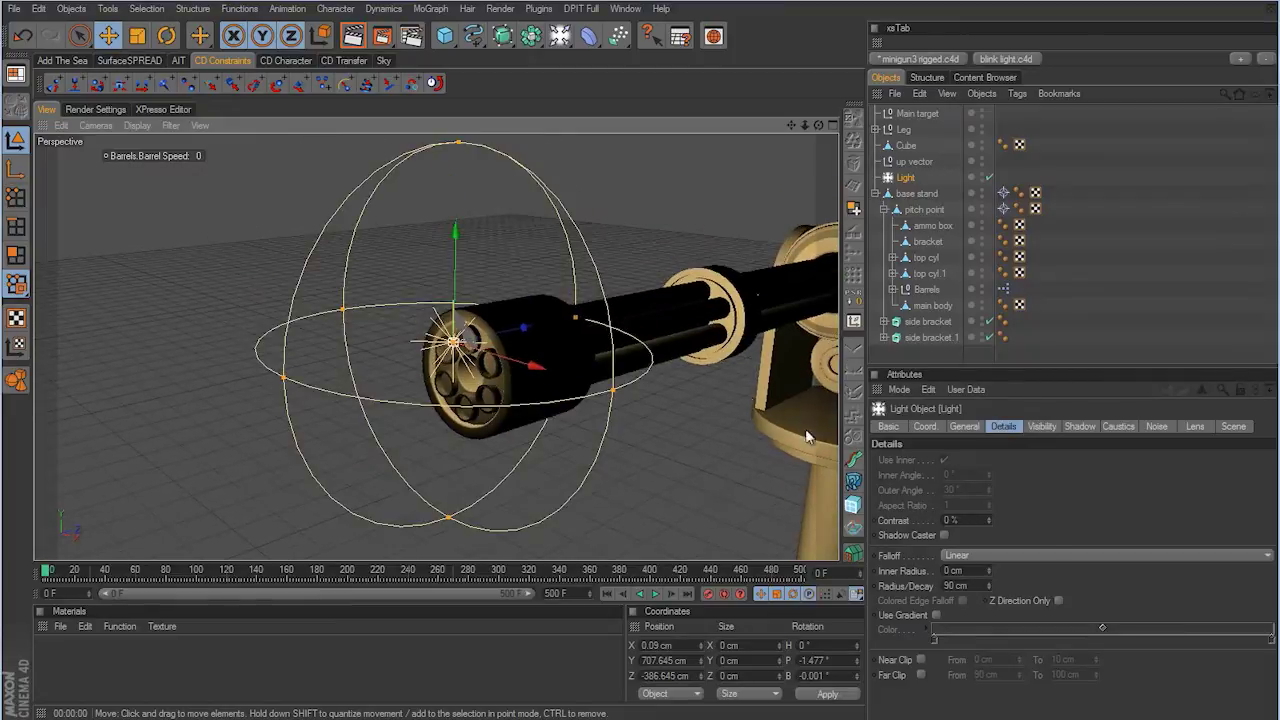
mouse_move(989, 569)
left_mouse_down()
mouse_move(989, 590)
mouse_move(988, 573)
left_mouse_up()
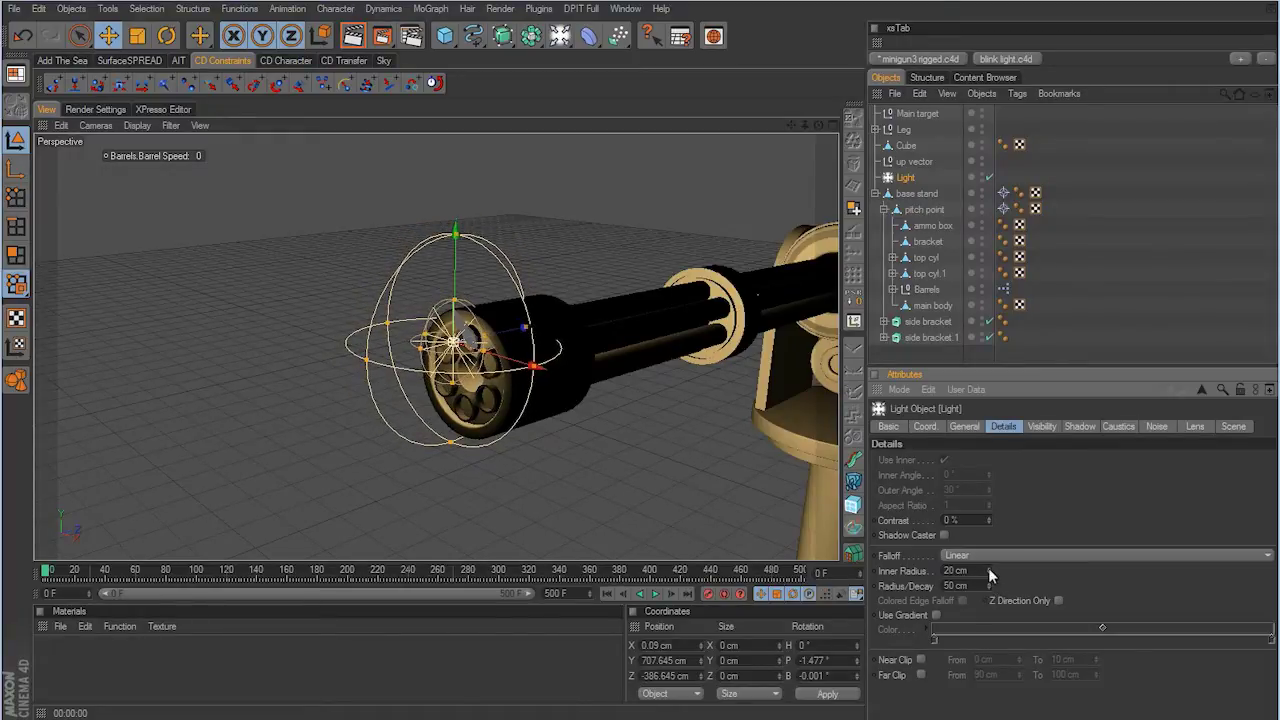
mouse_move(605, 382)
left_mouse_down("alt")
mouse_move(648, 374)
mouse_move(632, 369)
mouse_move(612, 398)
left_mouse_up("alt")
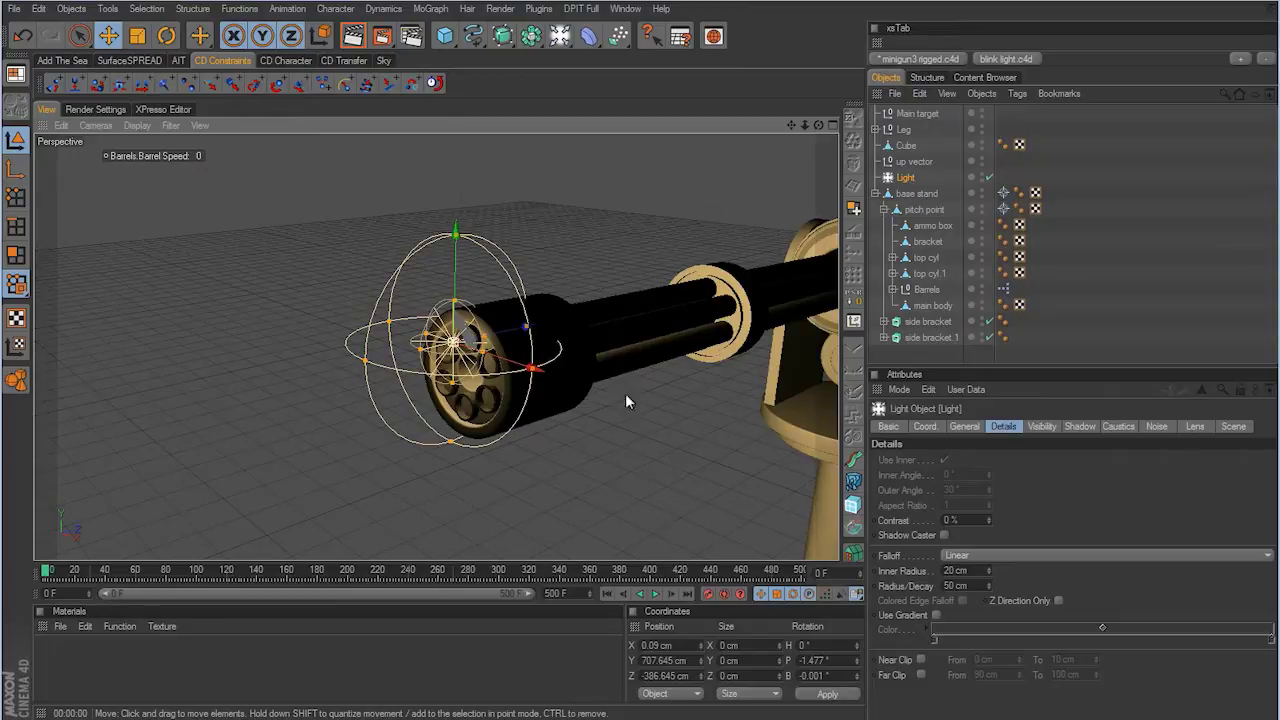
Step: Set the light's Visible Light option to Volumetric and render the whole gun to check the glow
left_click(965, 427)
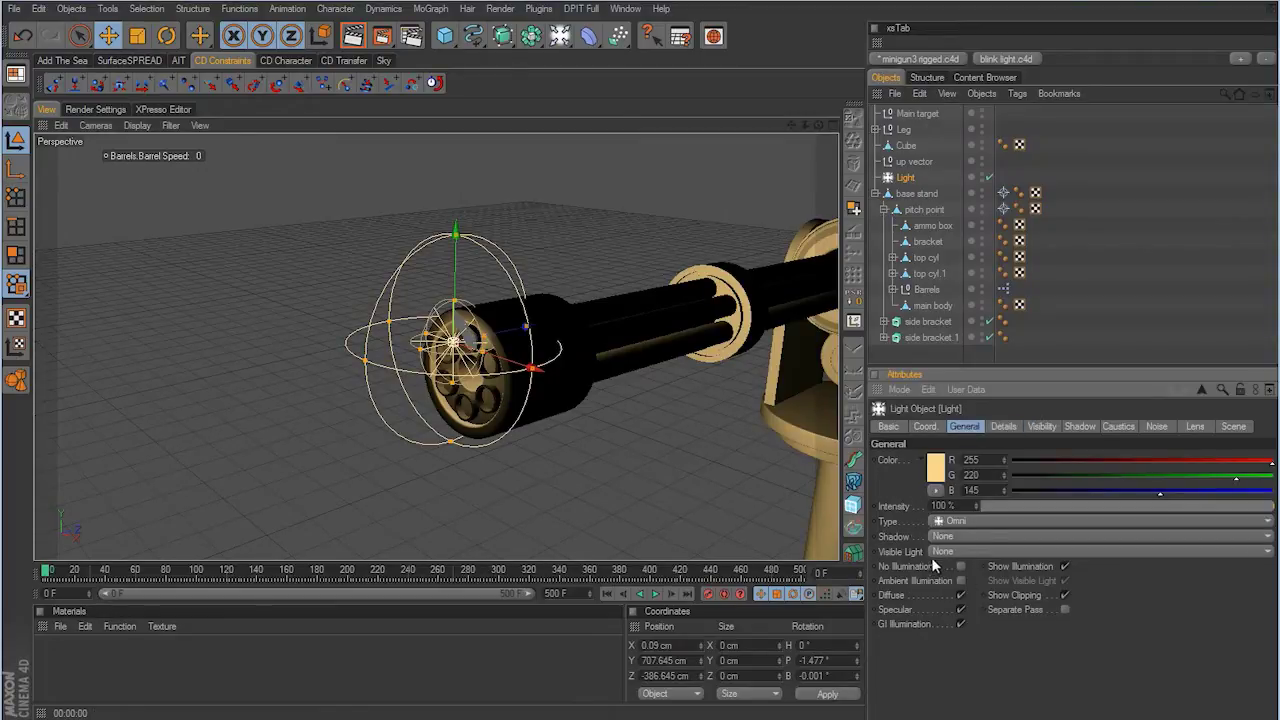
left_click(933, 552)
left_click(947, 589)
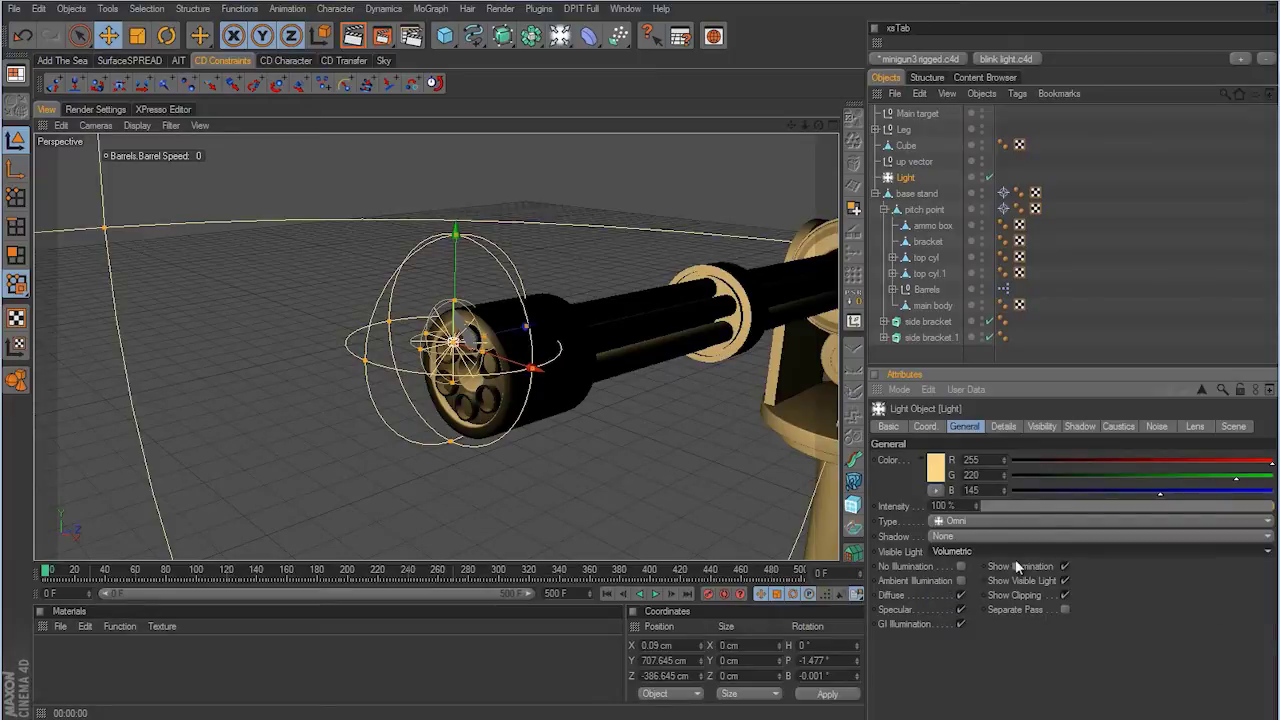
left_click(1040, 427)
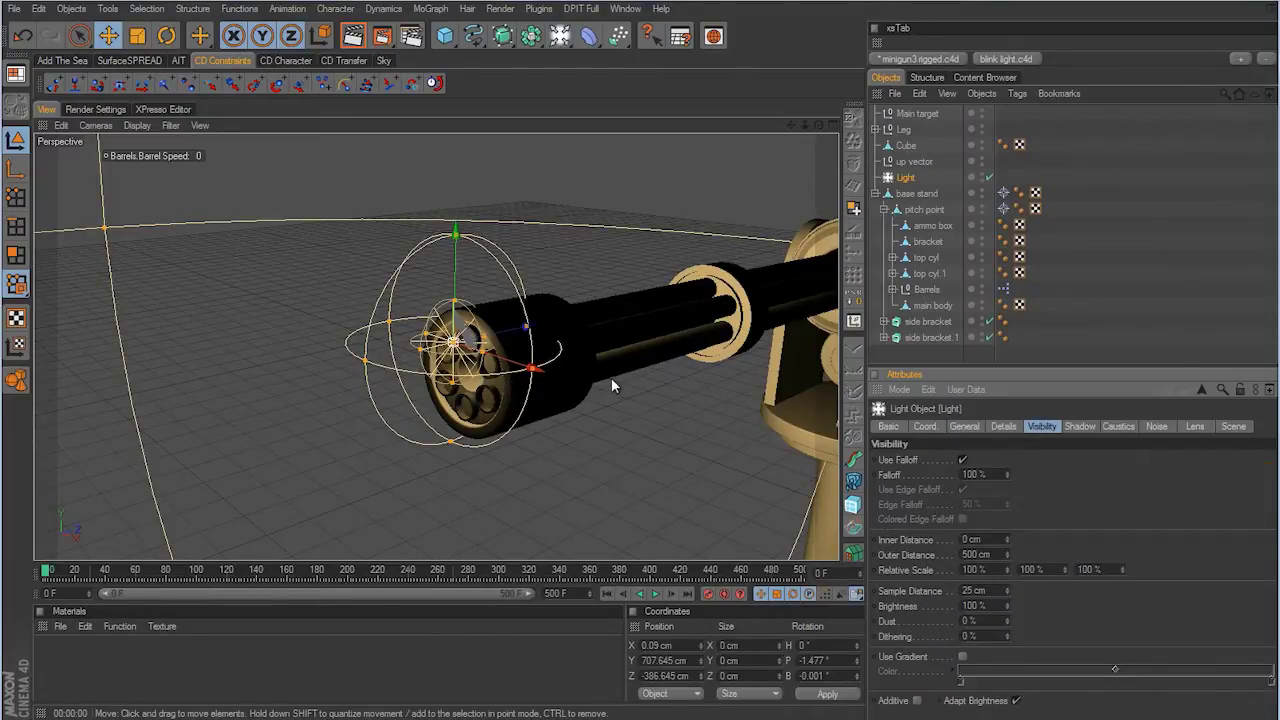
scroll(650, 365, "down", 5)
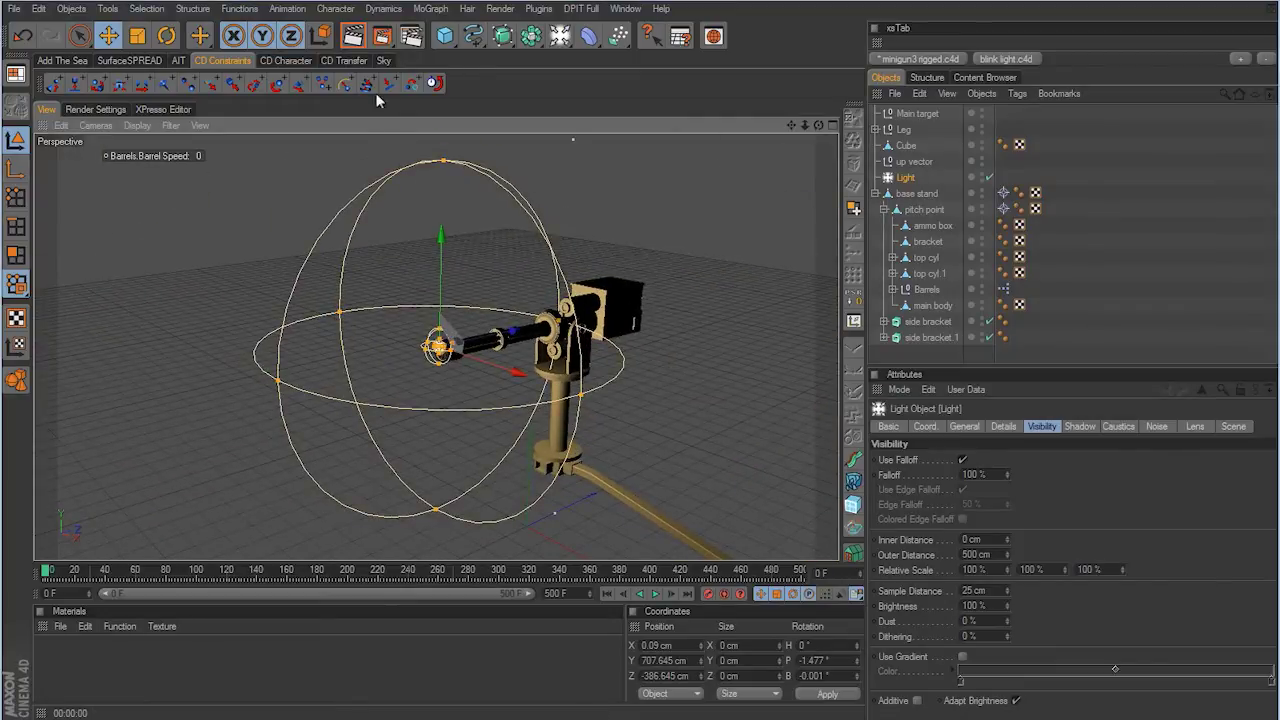
left_click(350, 37)
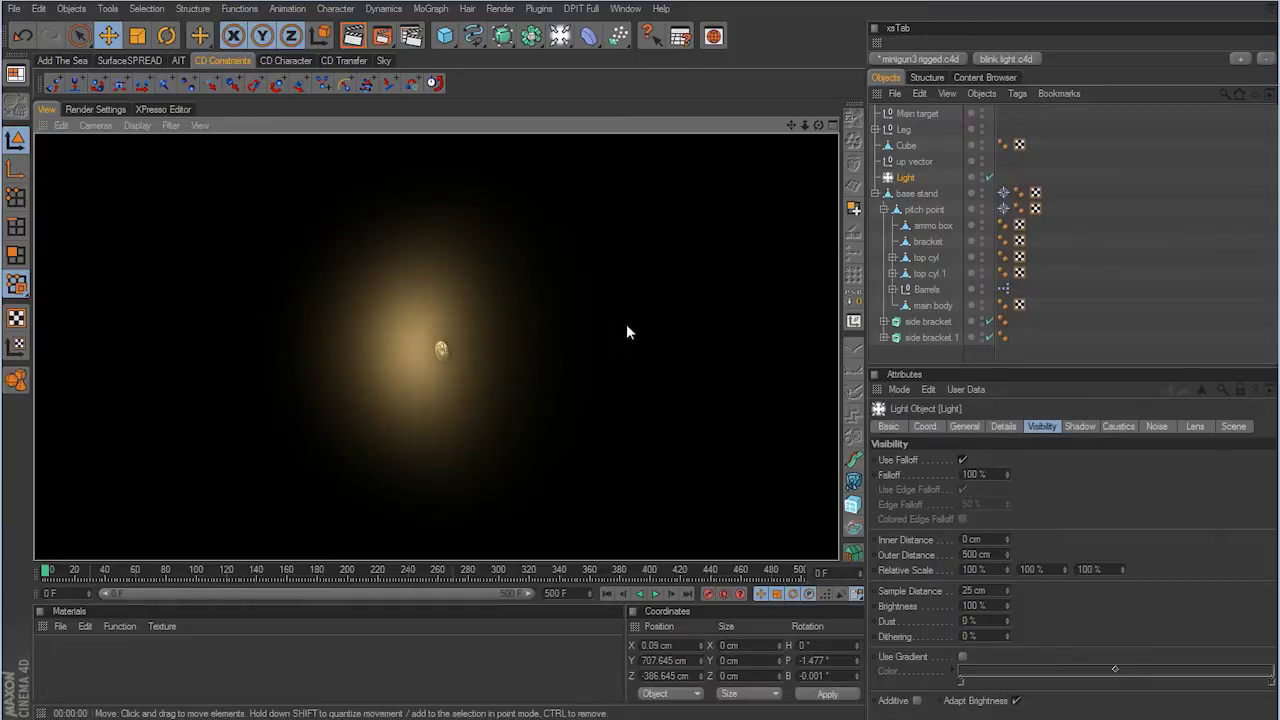
Step: Set the visible glow's inner distance to 10 cm and outer distance to 120 cm, and check it in a render
scroll(586, 433, "up", 10)
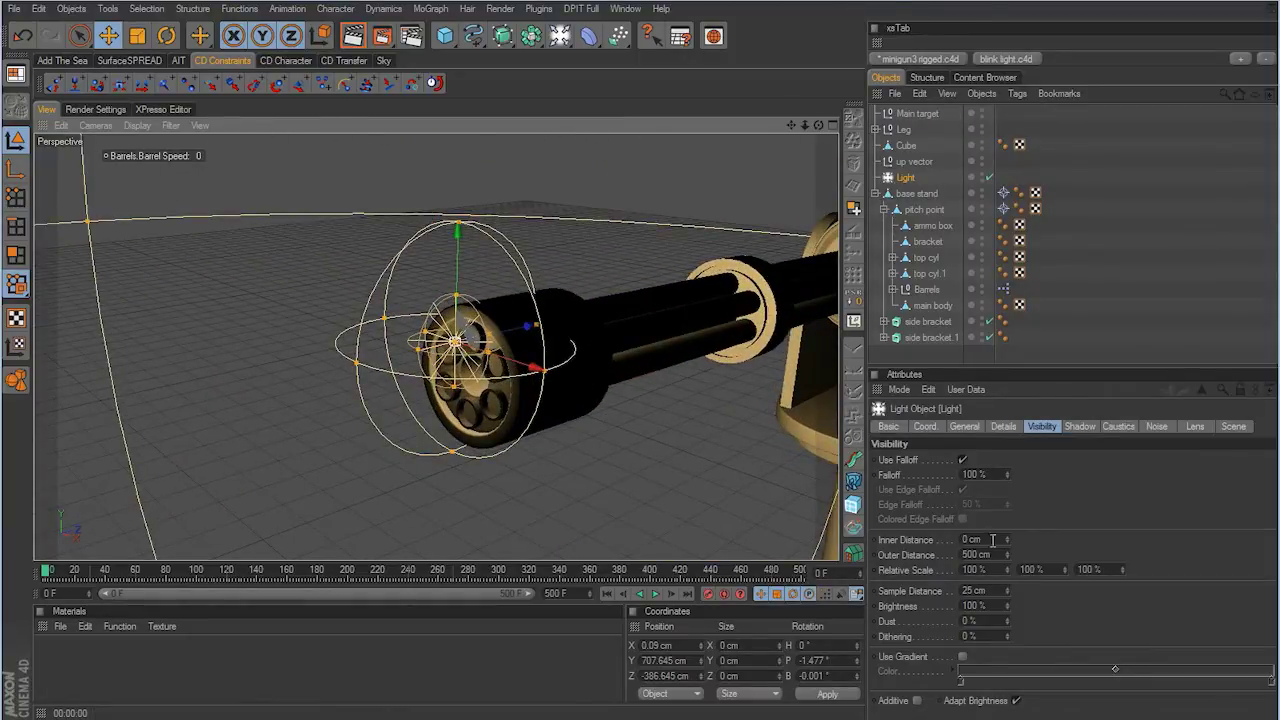
left_click_drag(1005, 538, 1006, 542)
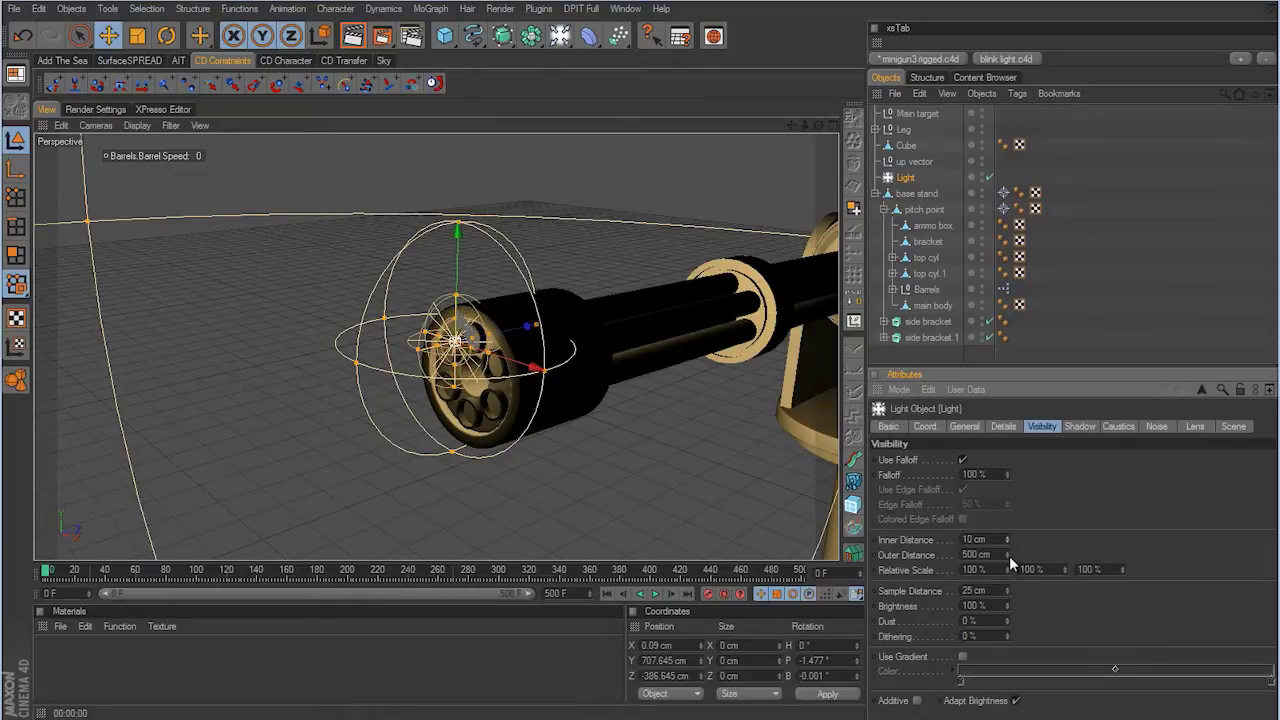
left_click_drag(1008, 556, 1009, 566)
left_click(1007, 557)
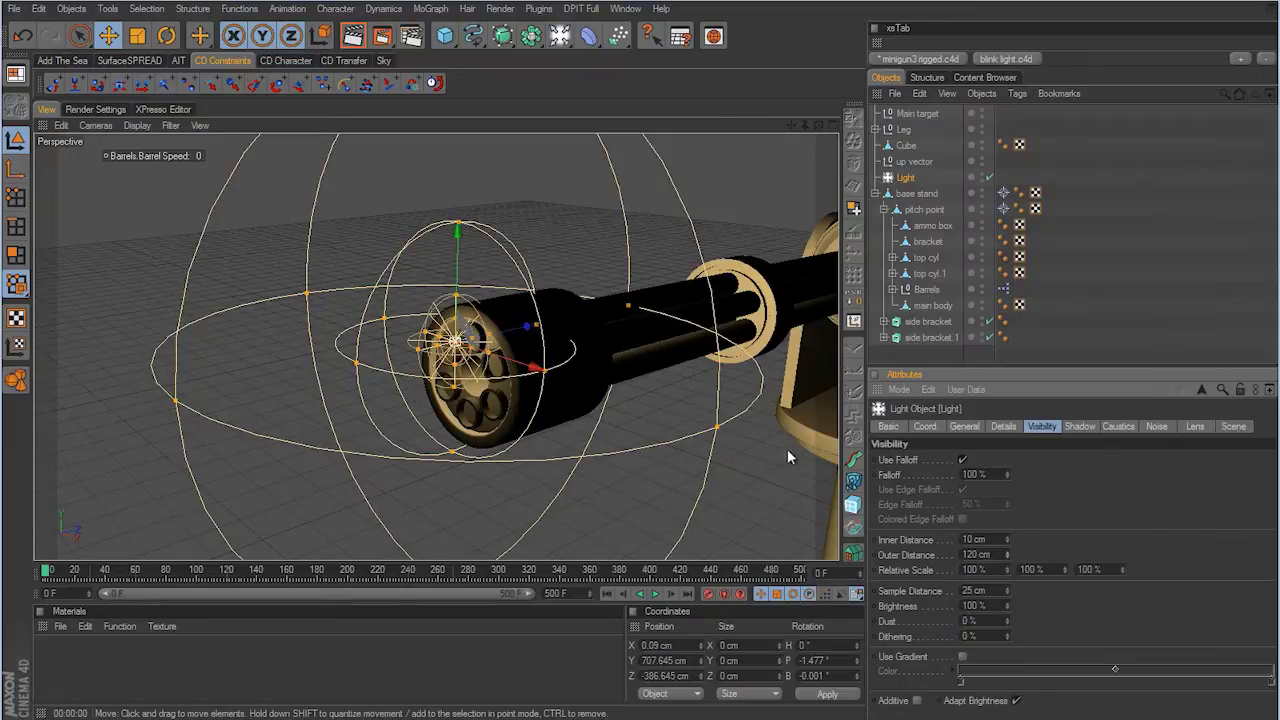
key("ctrl+shift+z")
left_click(363, 38)
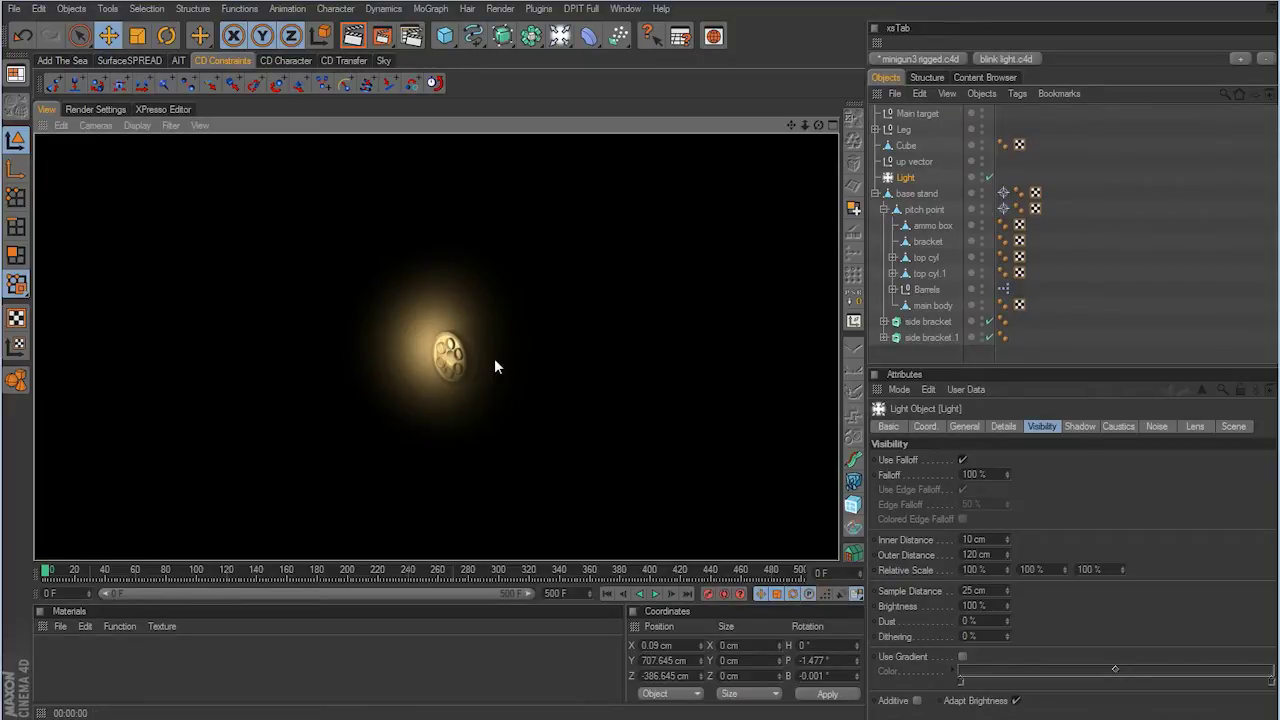
mouse_move(635, 300)
left_mouse_down("alt")
mouse_move(638, 369)
mouse_move(643, 291)
left_mouse_up("alt")
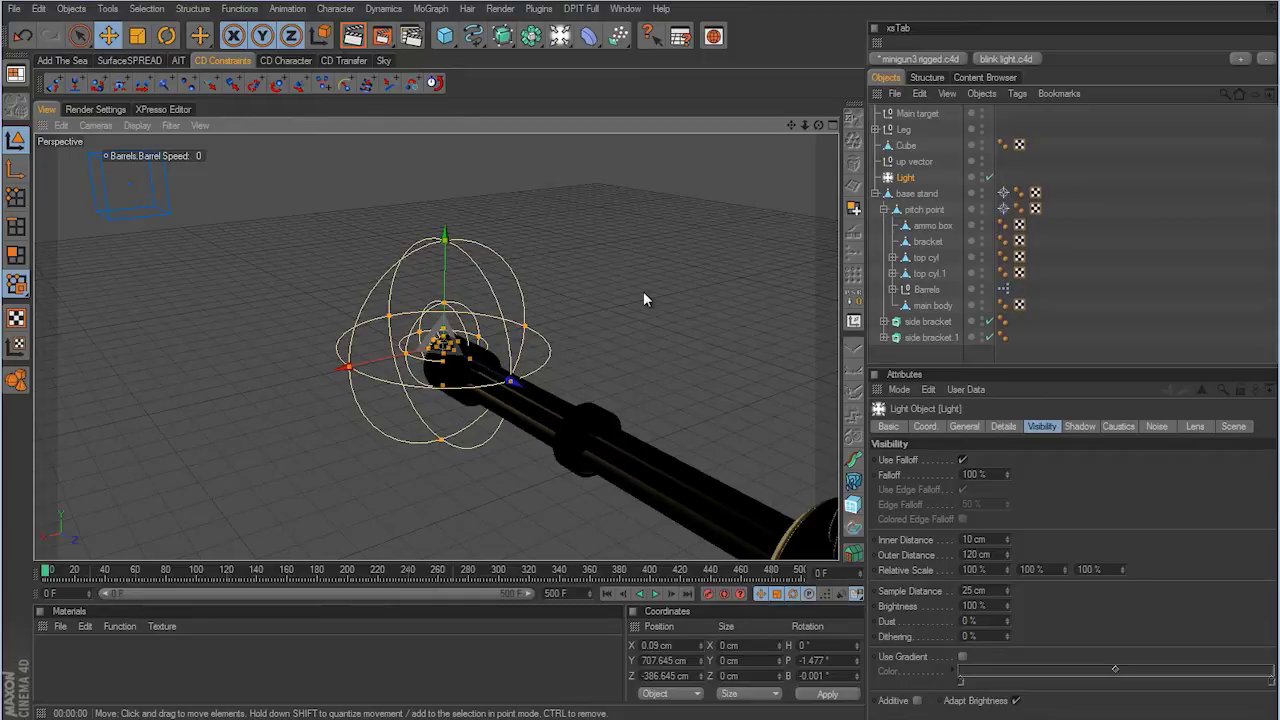
left_click(1157, 427)
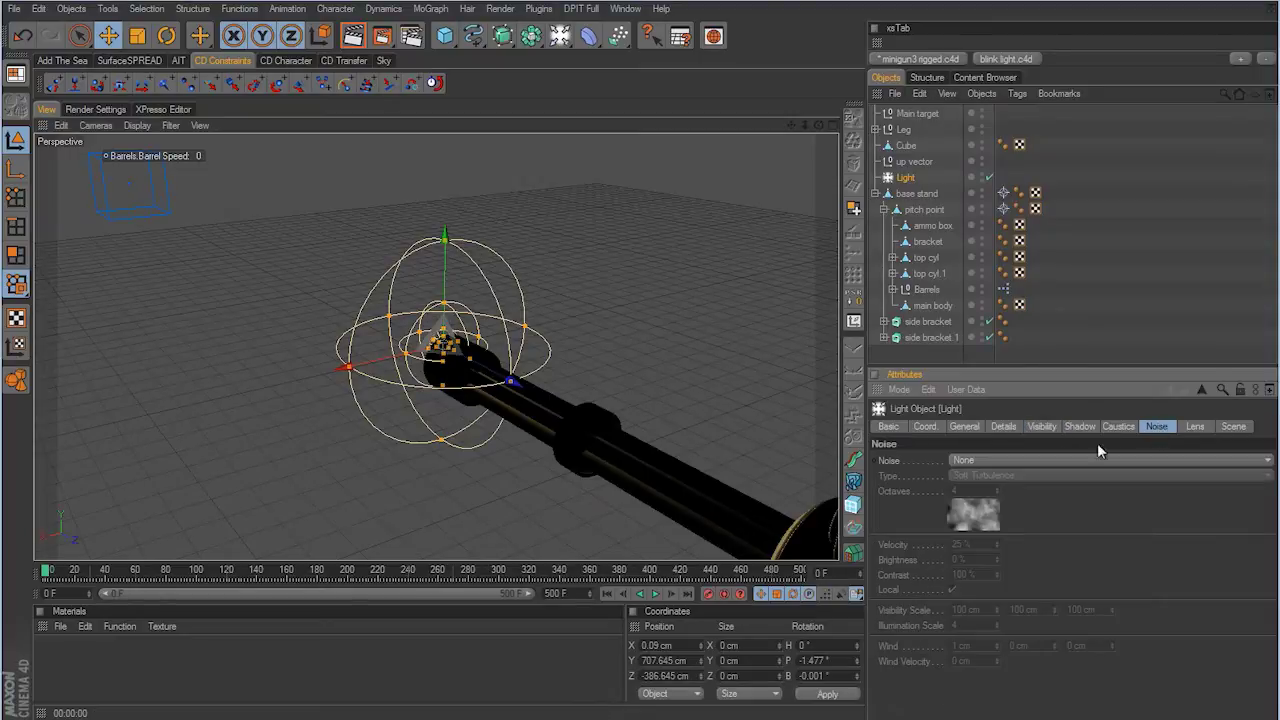
left_click(966, 427)
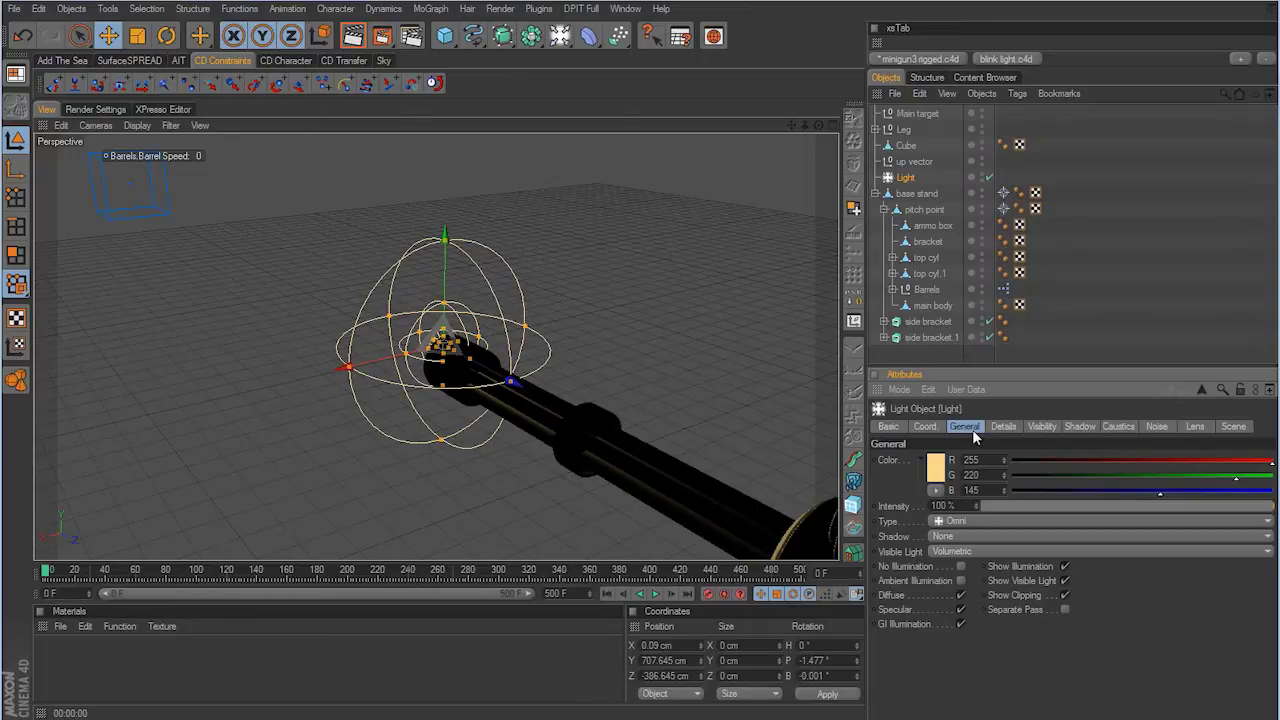
Step: Create a new material with its Color and Specular channels turned off and its Alpha channel turned on
double_click(78, 652)
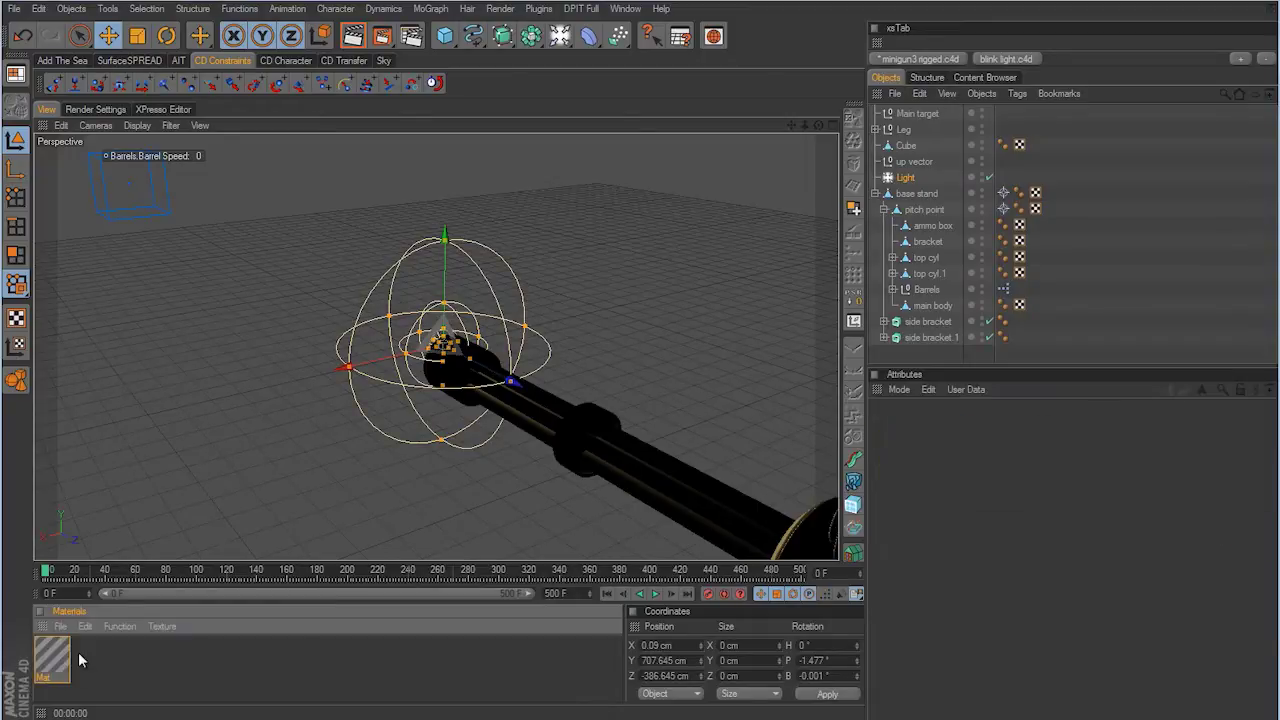
double_click(60, 655)
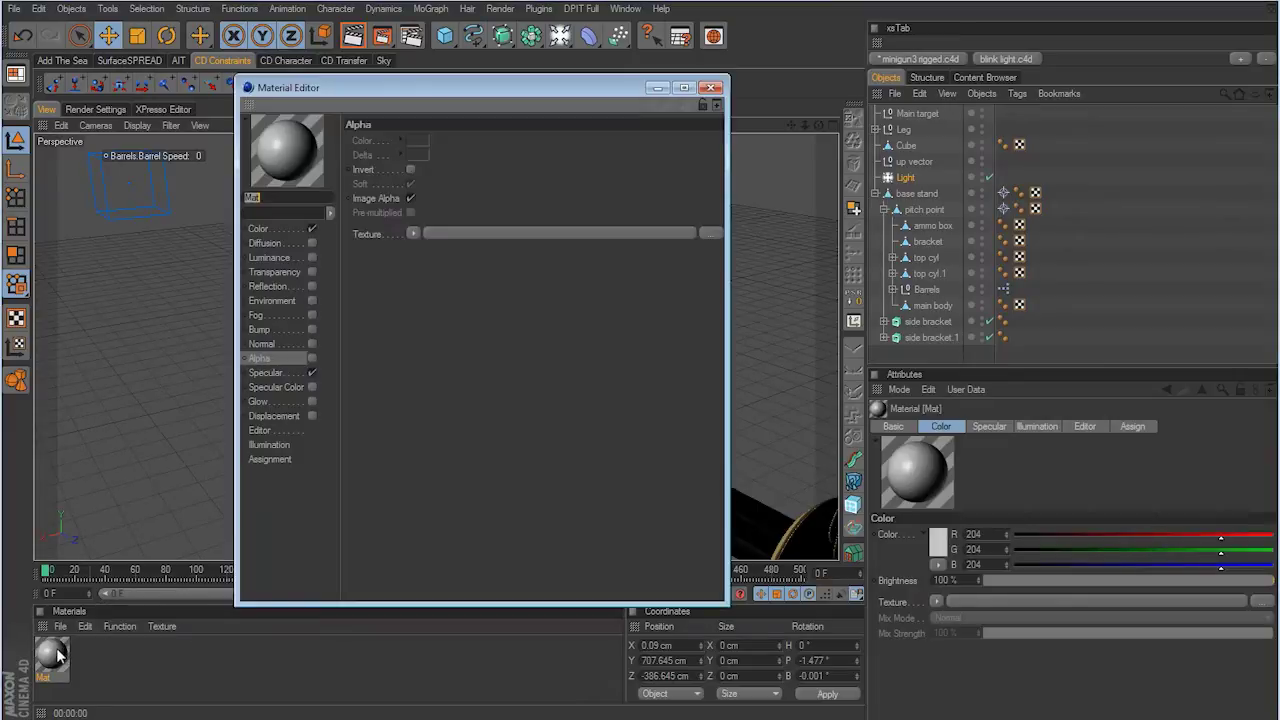
left_click(312, 228)
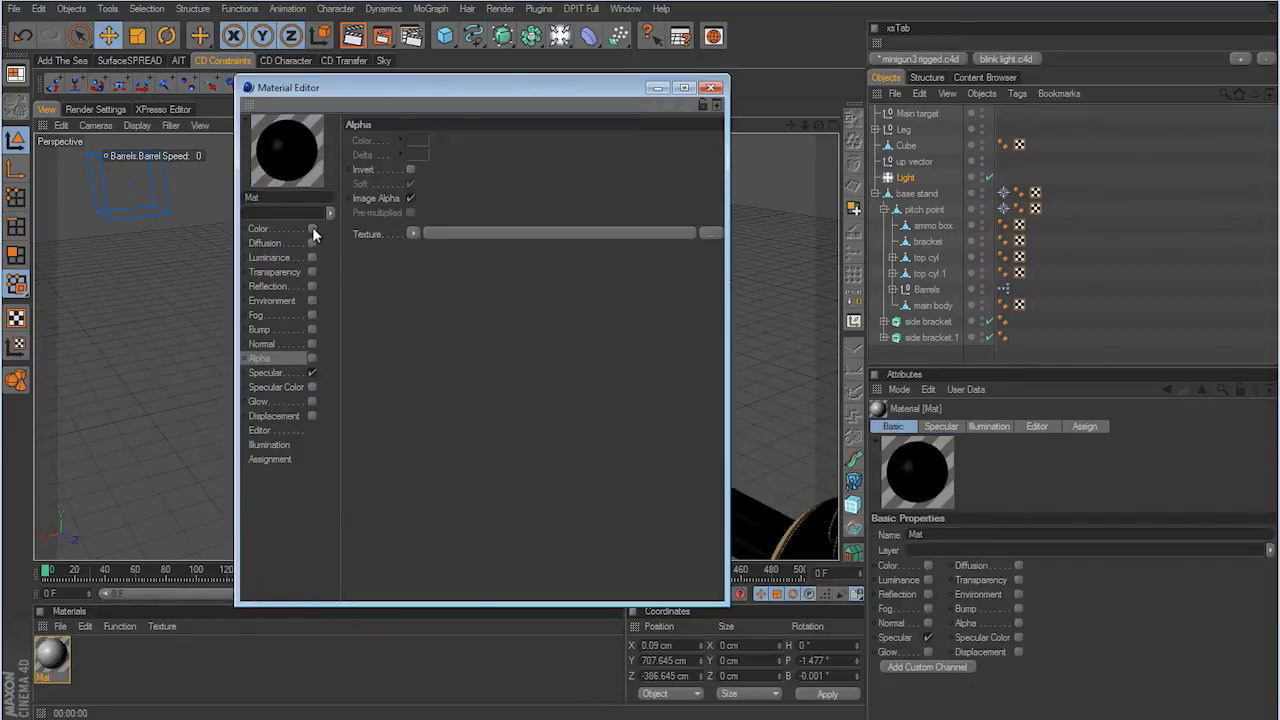
left_click(312, 371)
left_click(312, 358)
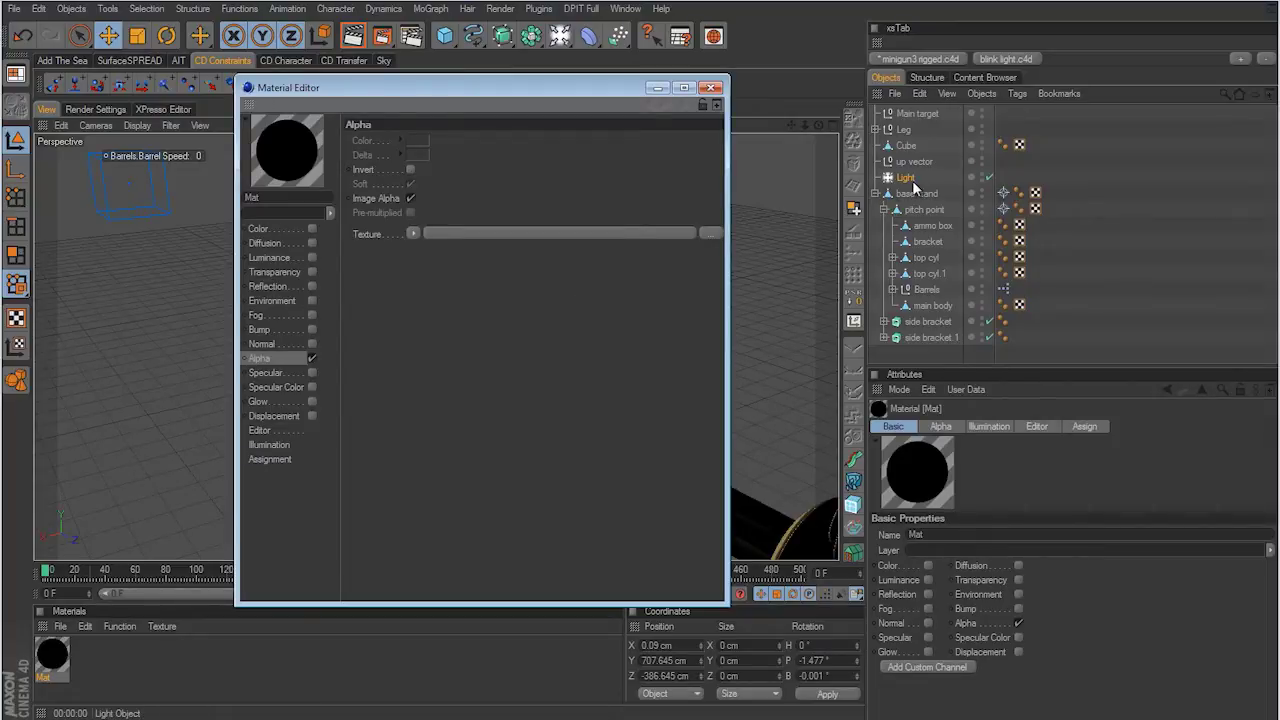
Step: Load a Noise shader as the material's alpha texture and set its noise type to Stupl
left_click(413, 233)
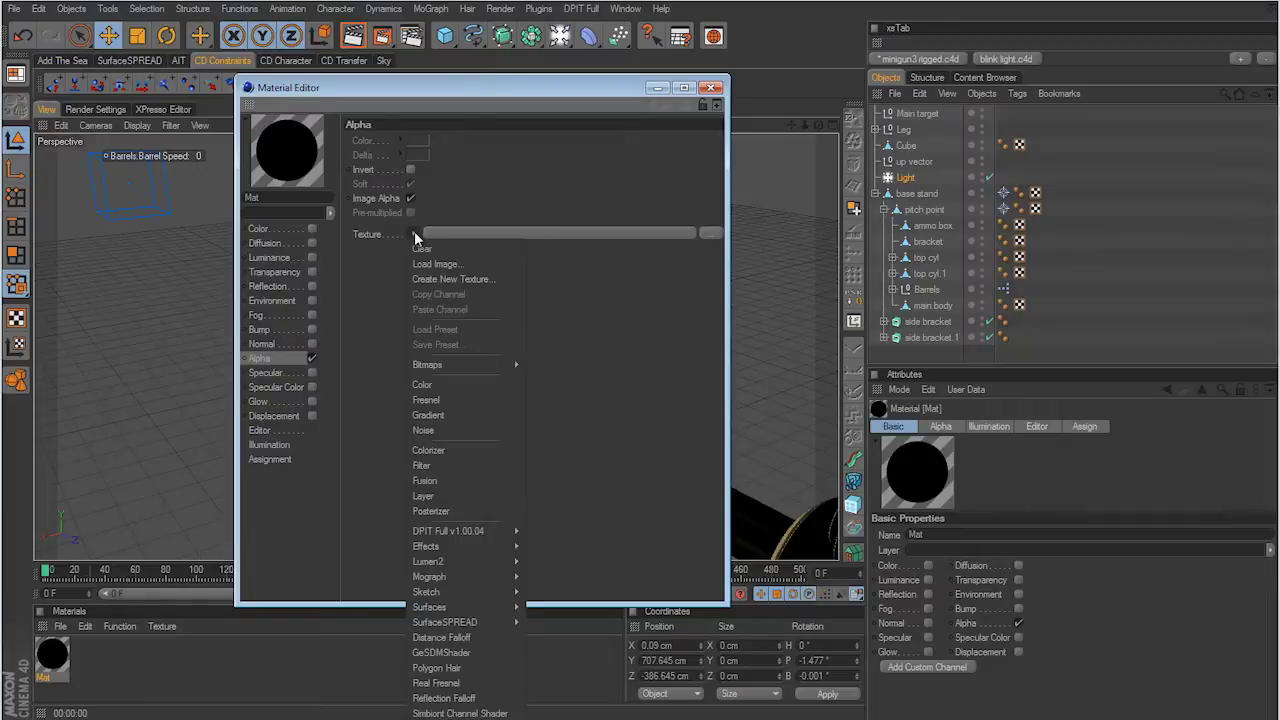
left_click(437, 429)
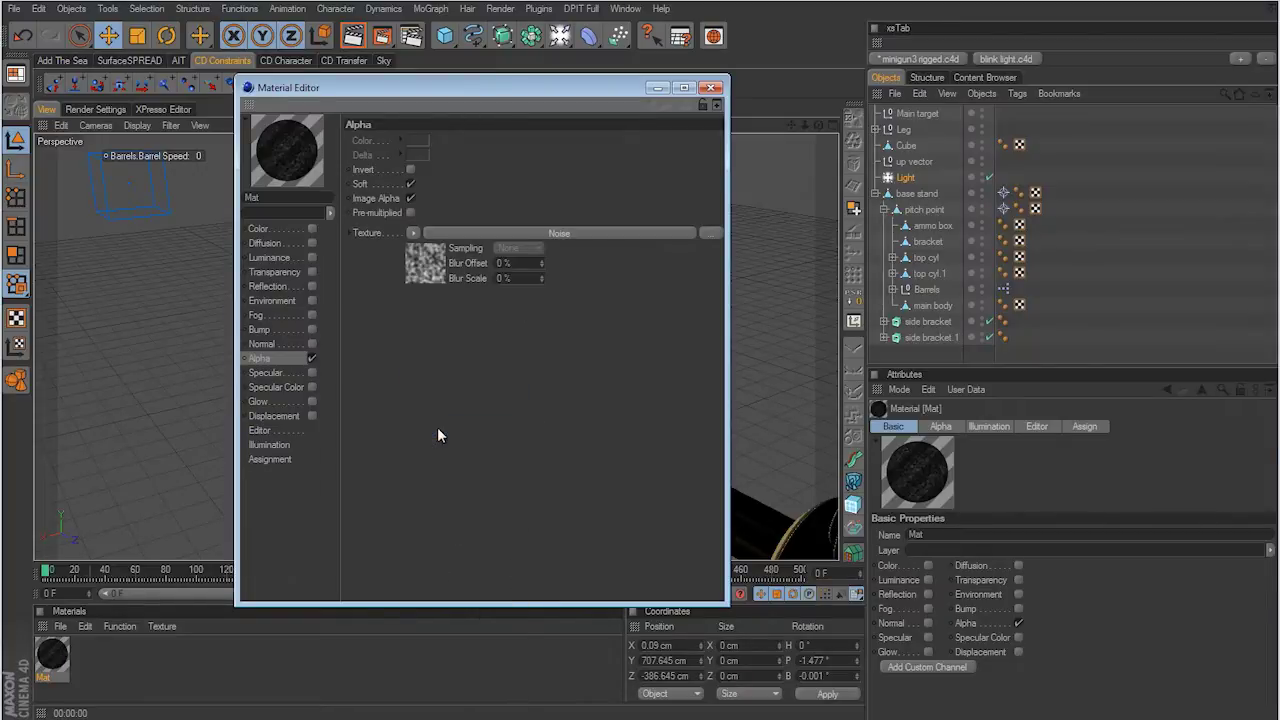
left_click(528, 233)
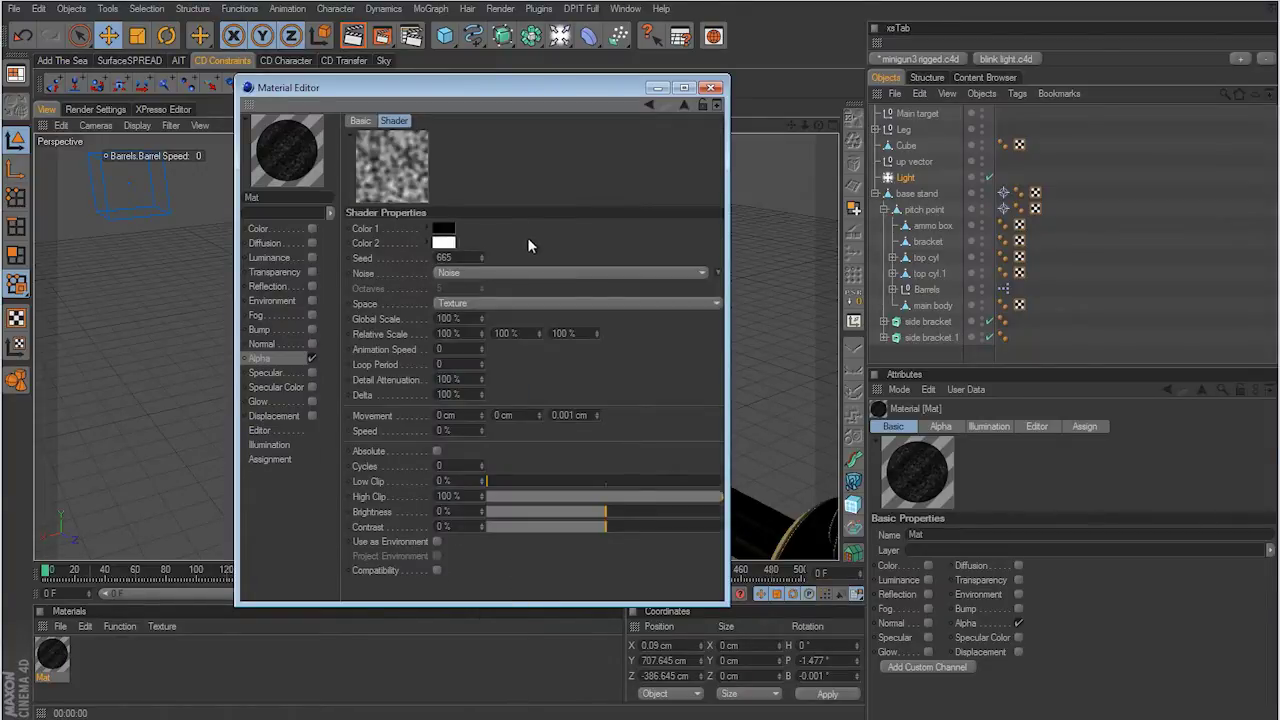
left_click(463, 272)
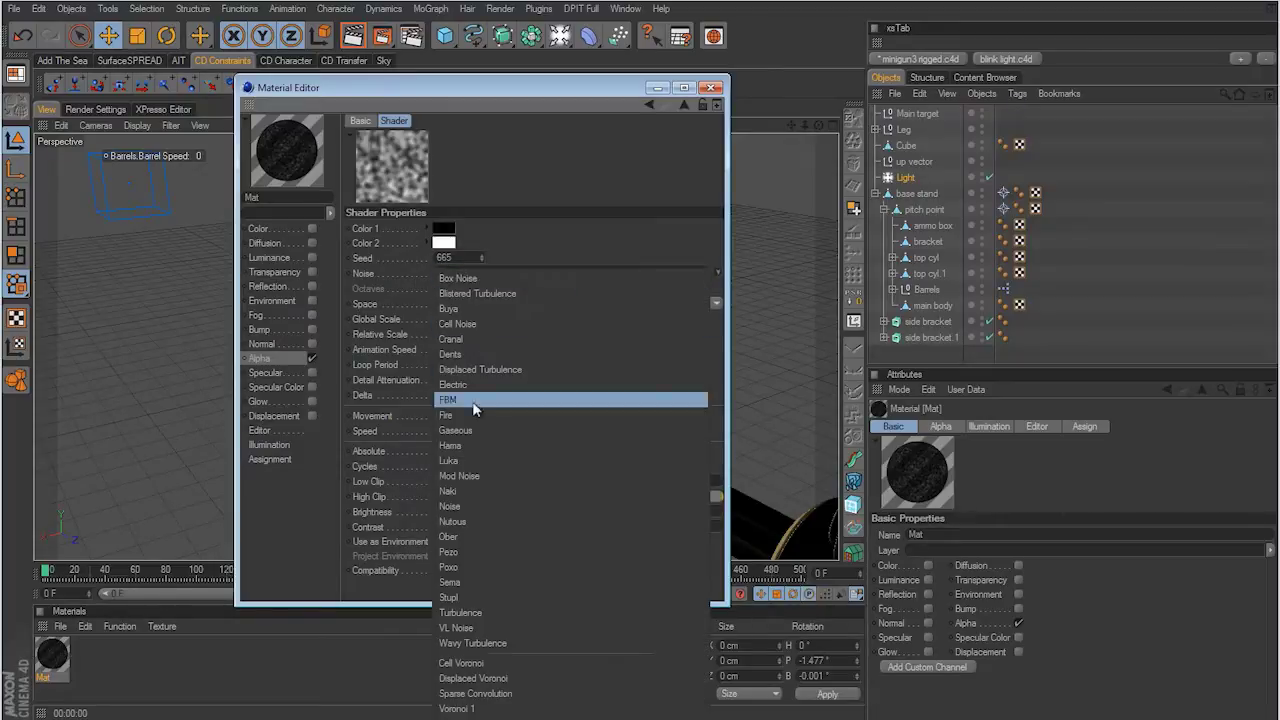
left_click(460, 598)
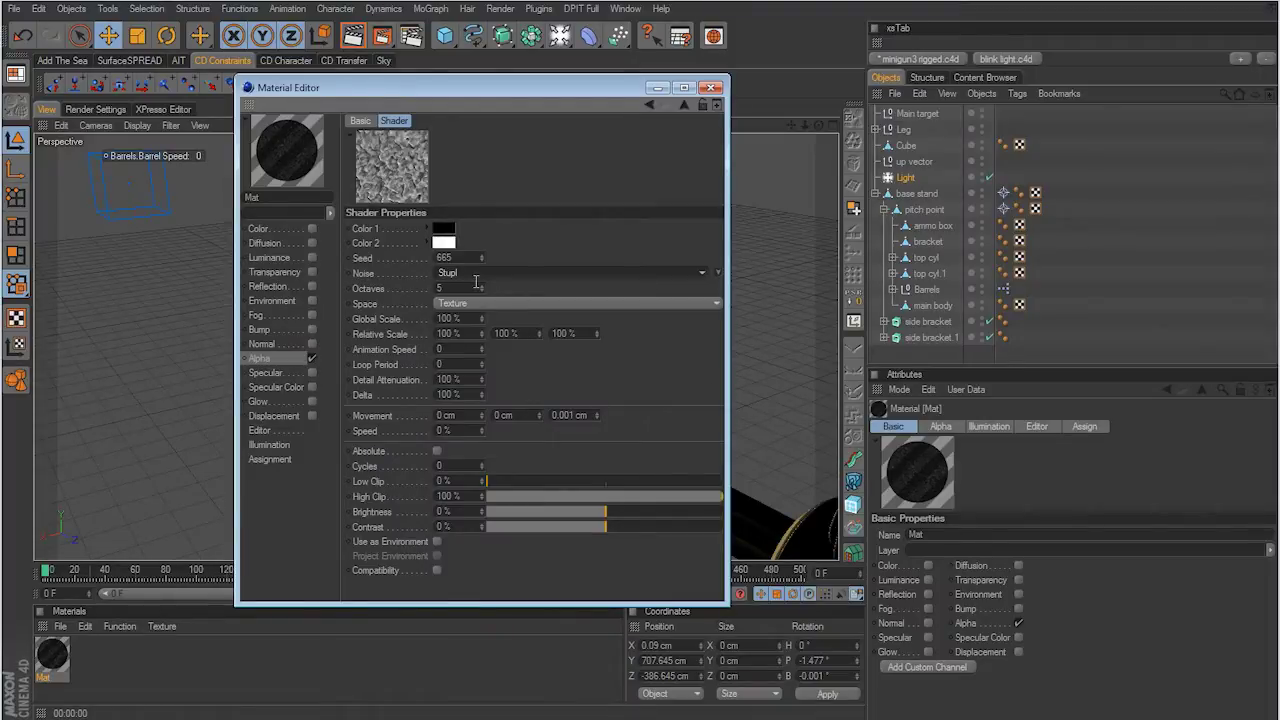
Step: Set the alpha noise's global scale to 500%
double_click(466, 319)
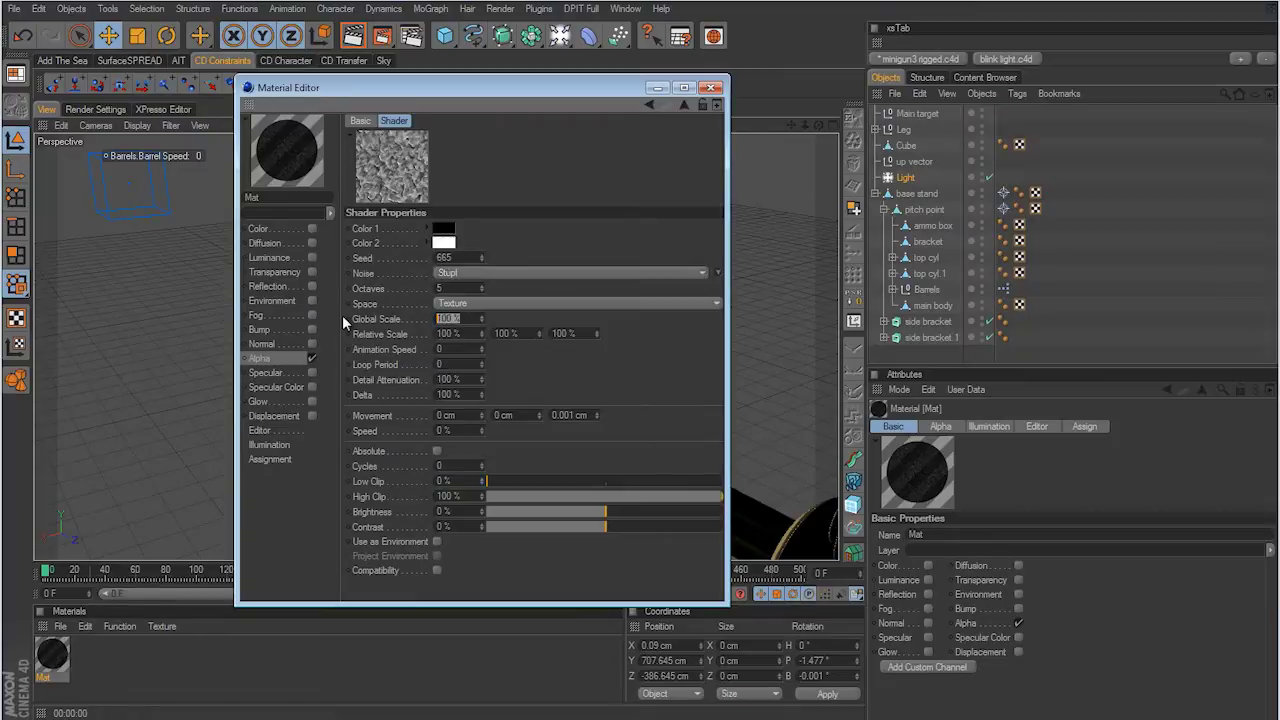
type("500")
key("Return")
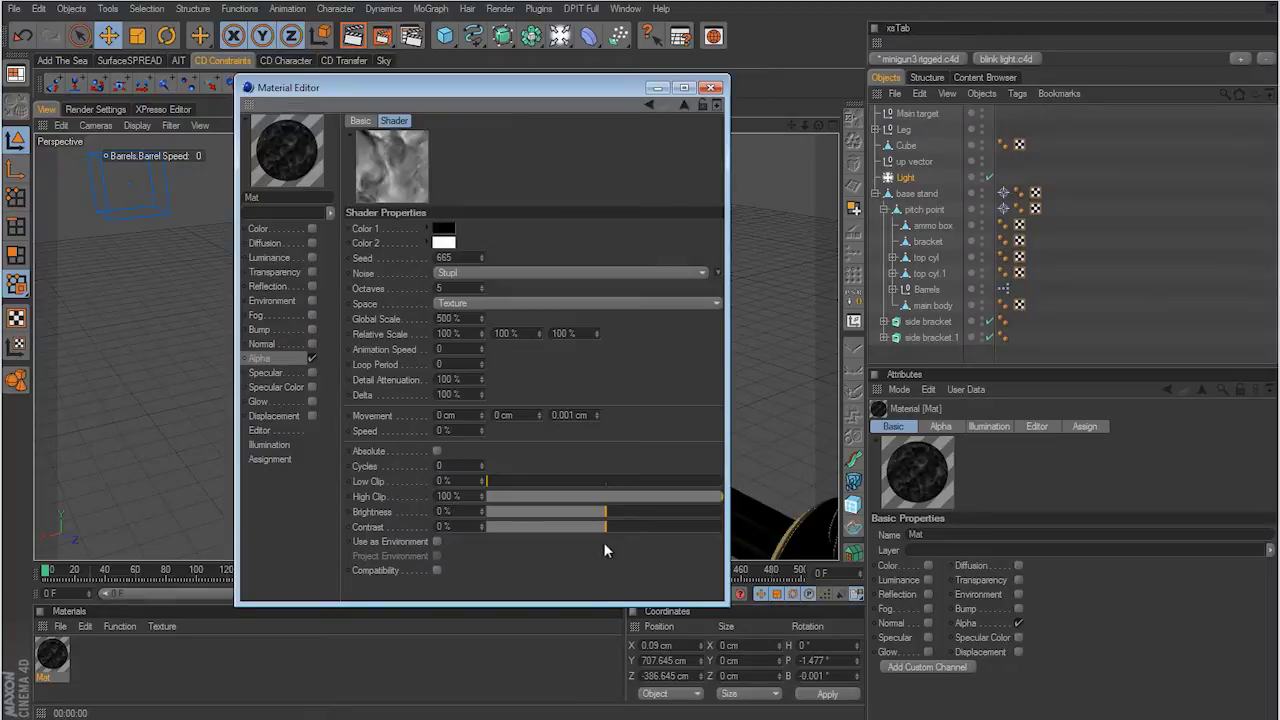
Step: Raise the contrast of the alpha noise and apply the material to the muzzle light, checking it in a render
left_click_drag(604, 528, 692, 528)
left_click(711, 89)
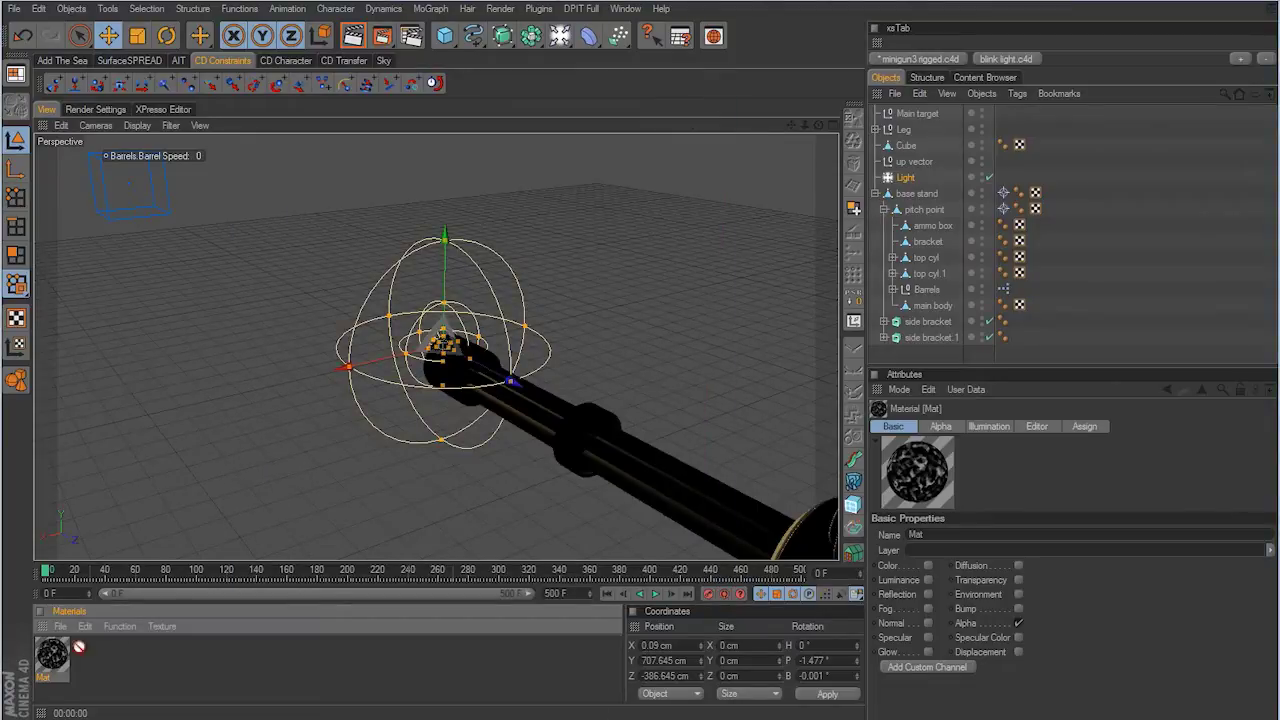
left_click_drag(935, 230, 903, 183)
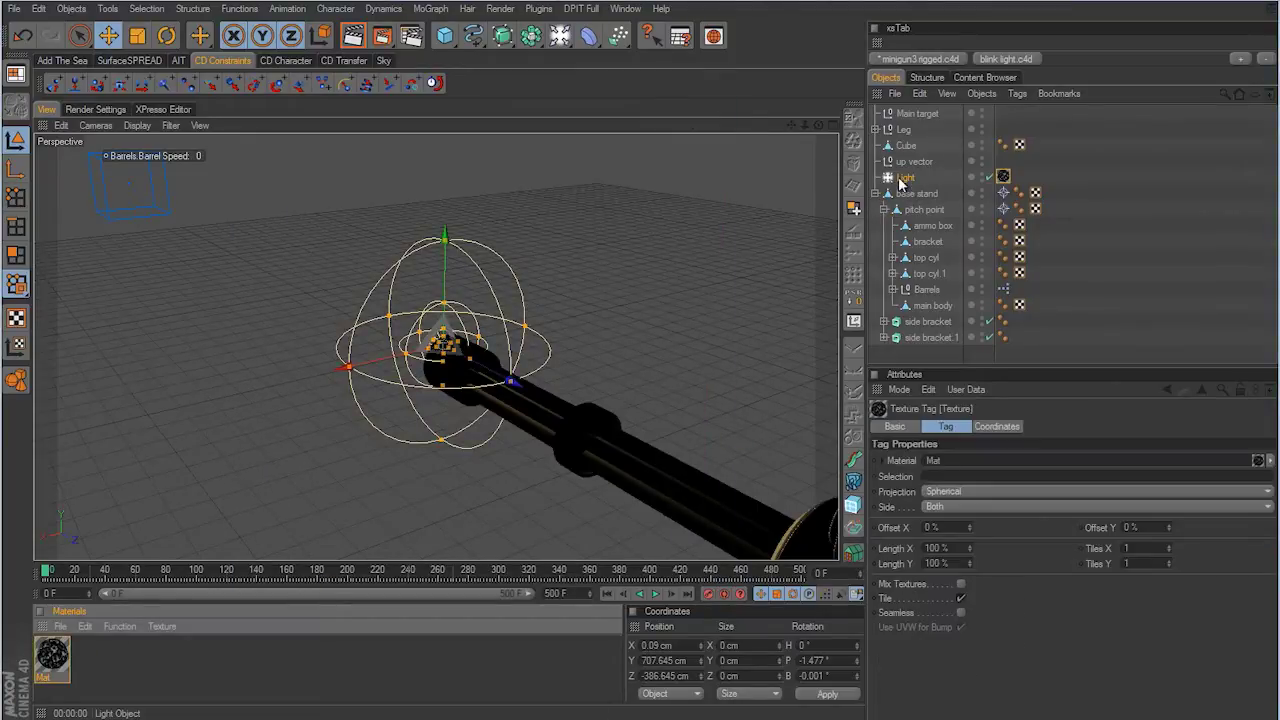
left_click(355, 38)
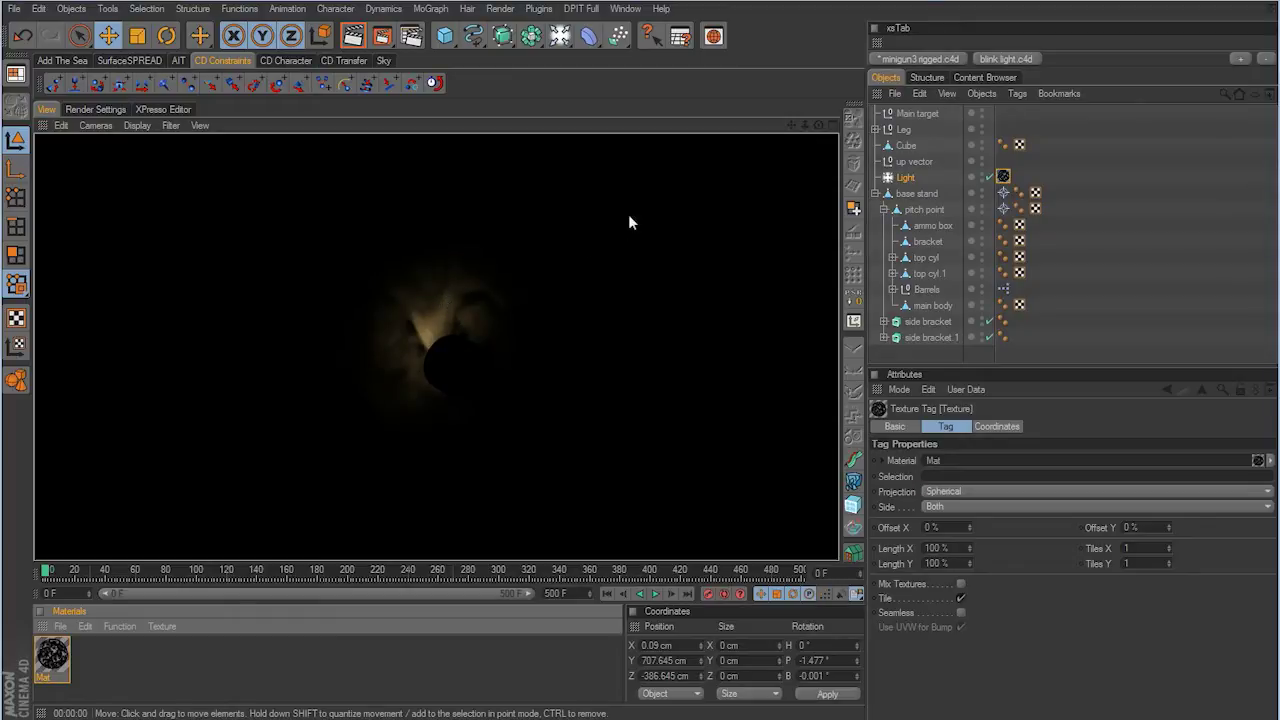
Step: Add a Sky object as a bright backdrop and render the muzzle flash against it from several viewpoints
left_click(559, 38)
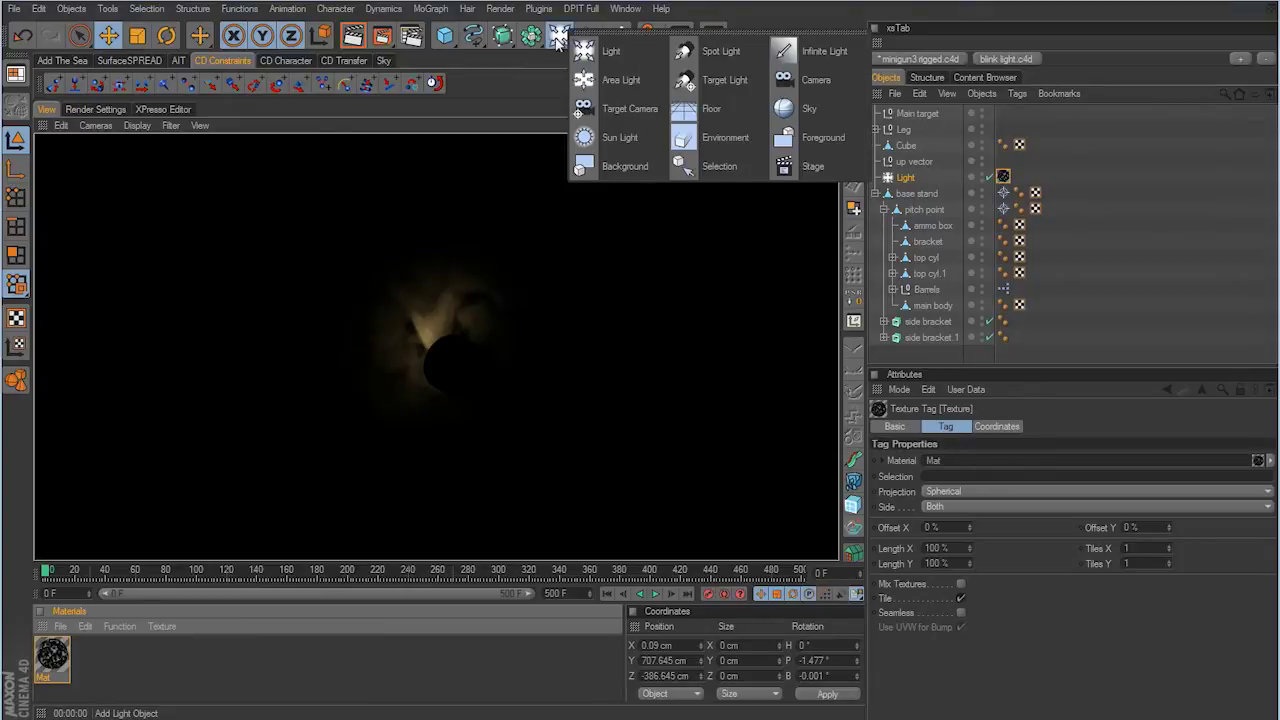
left_click(800, 108)
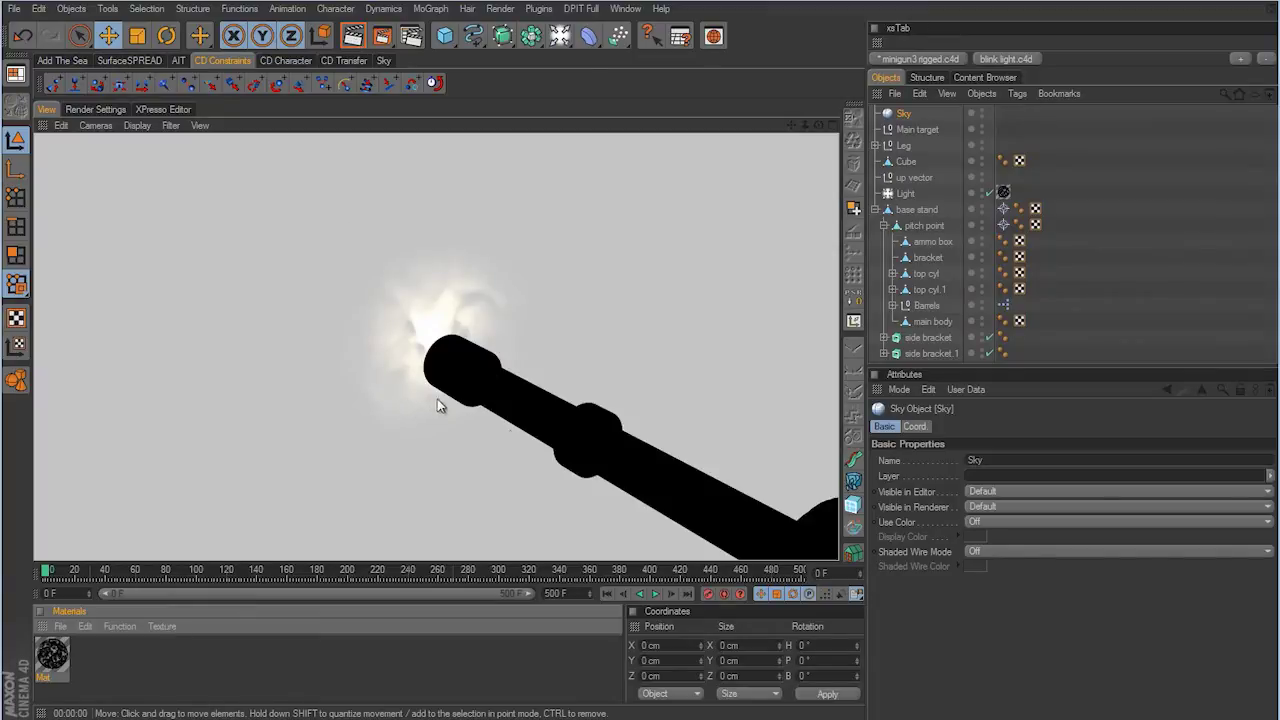
left_click_drag(440, 405, 600, 468, "alt")
left_click(352, 36)
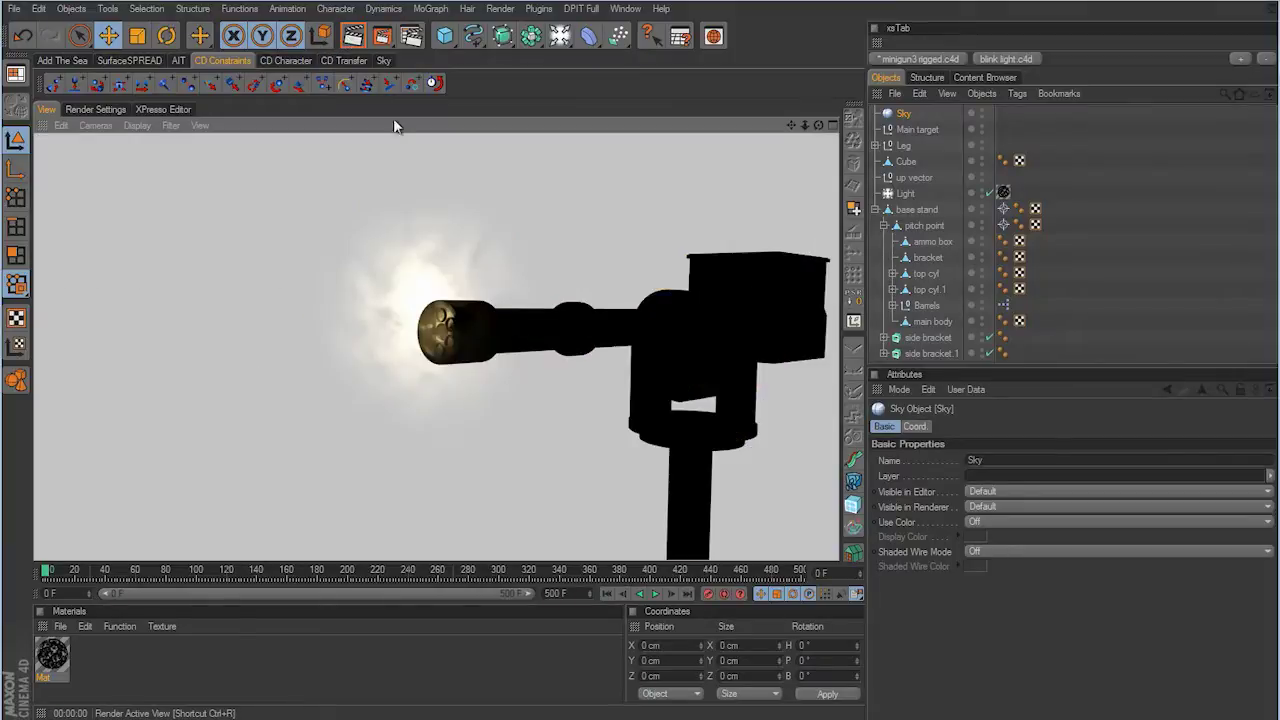
mouse_move(634, 220)
left_mouse_down("alt")
mouse_move(633, 378)
mouse_move(632, 216)
left_mouse_up("alt")
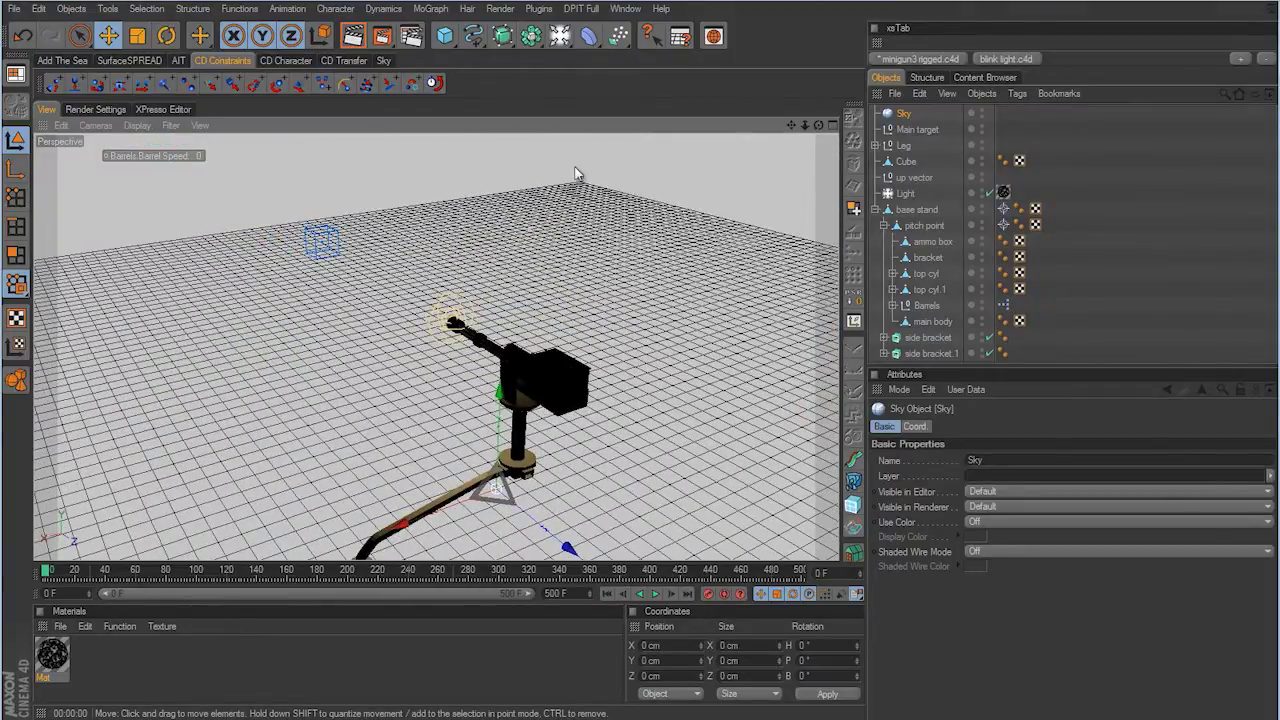
left_click(352, 36)
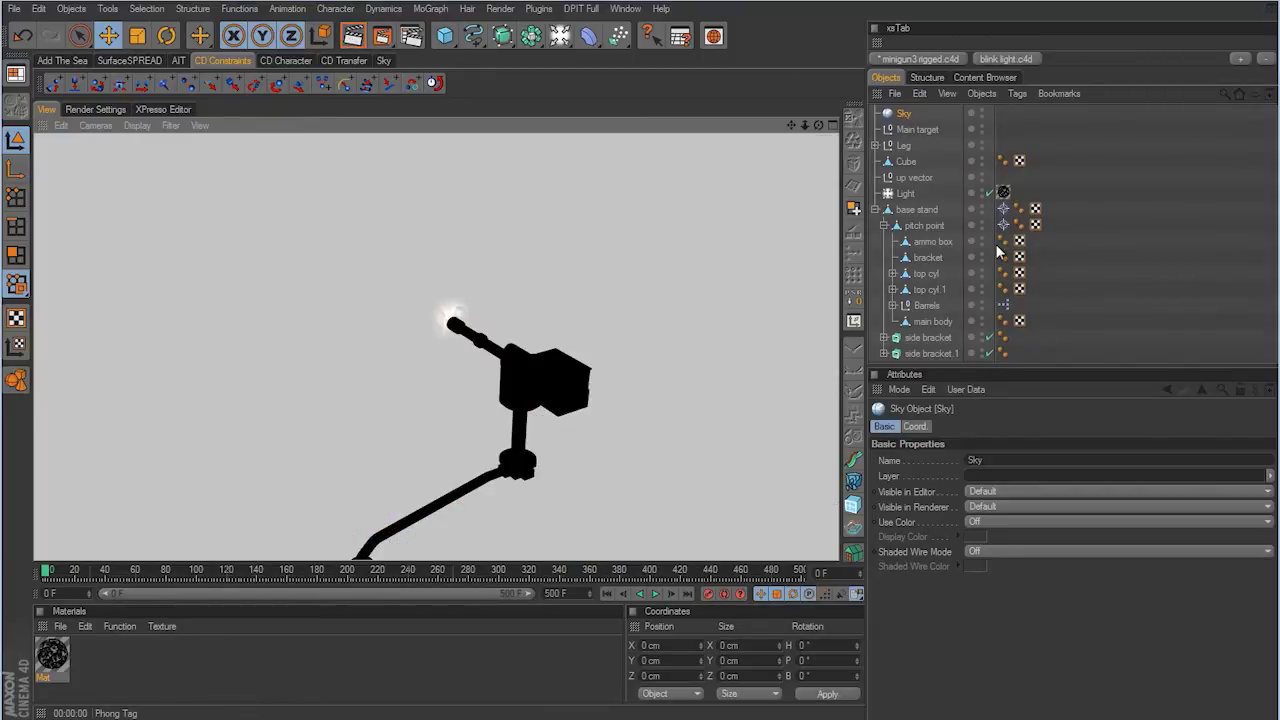
Step: Set the light's visible inner distance to 40 cm and outer distance to 135 cm, and check it in a render
left_click(905, 193)
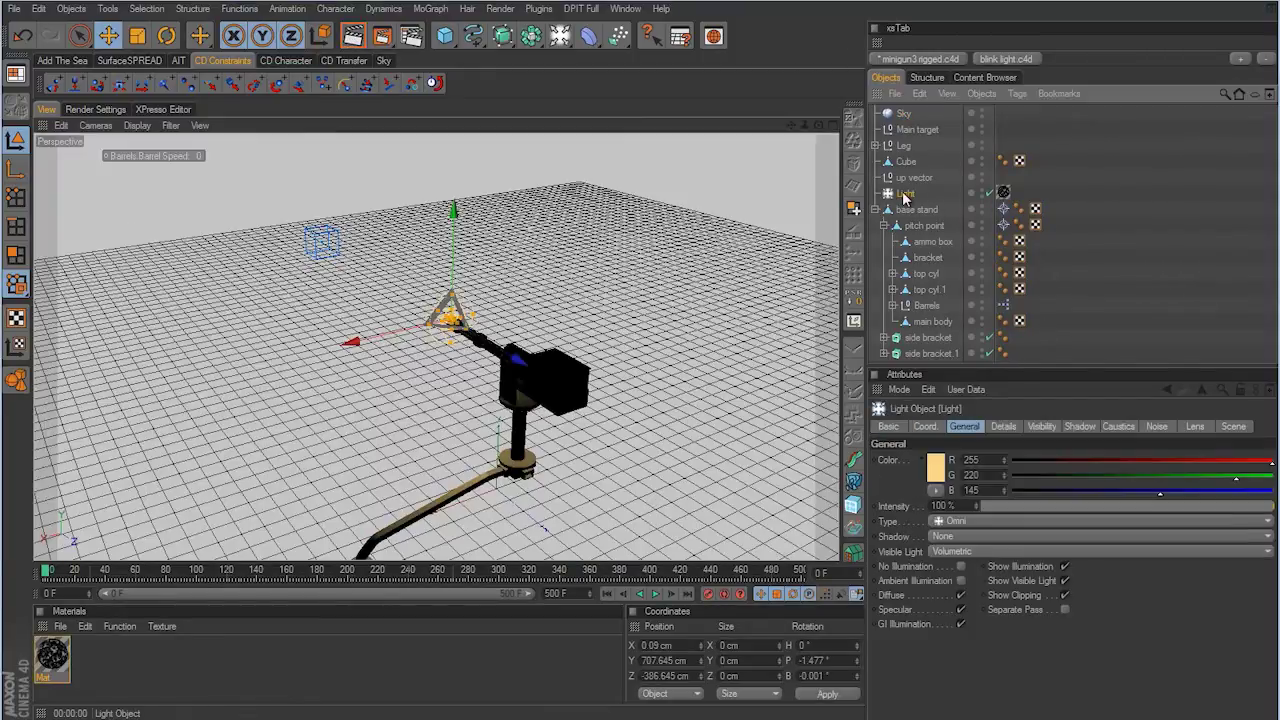
left_click(1050, 426)
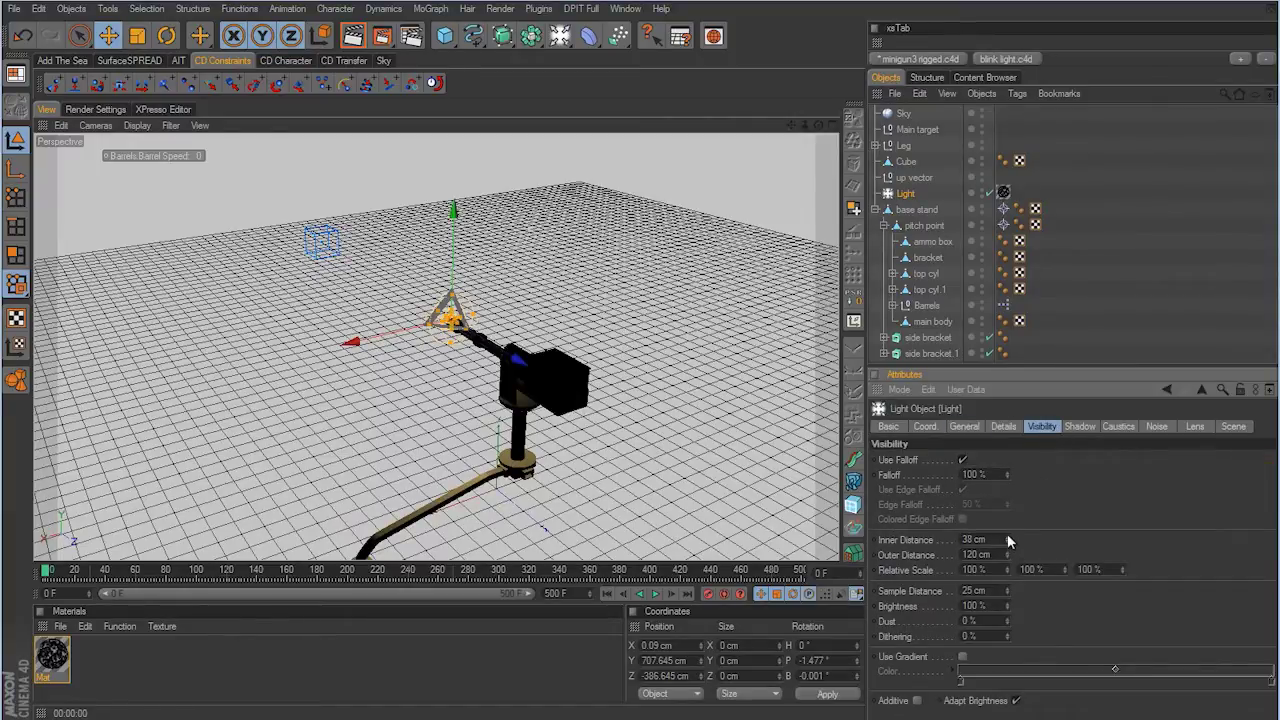
left_click_drag(1007, 551, 1007, 550)
left_click(355, 37)
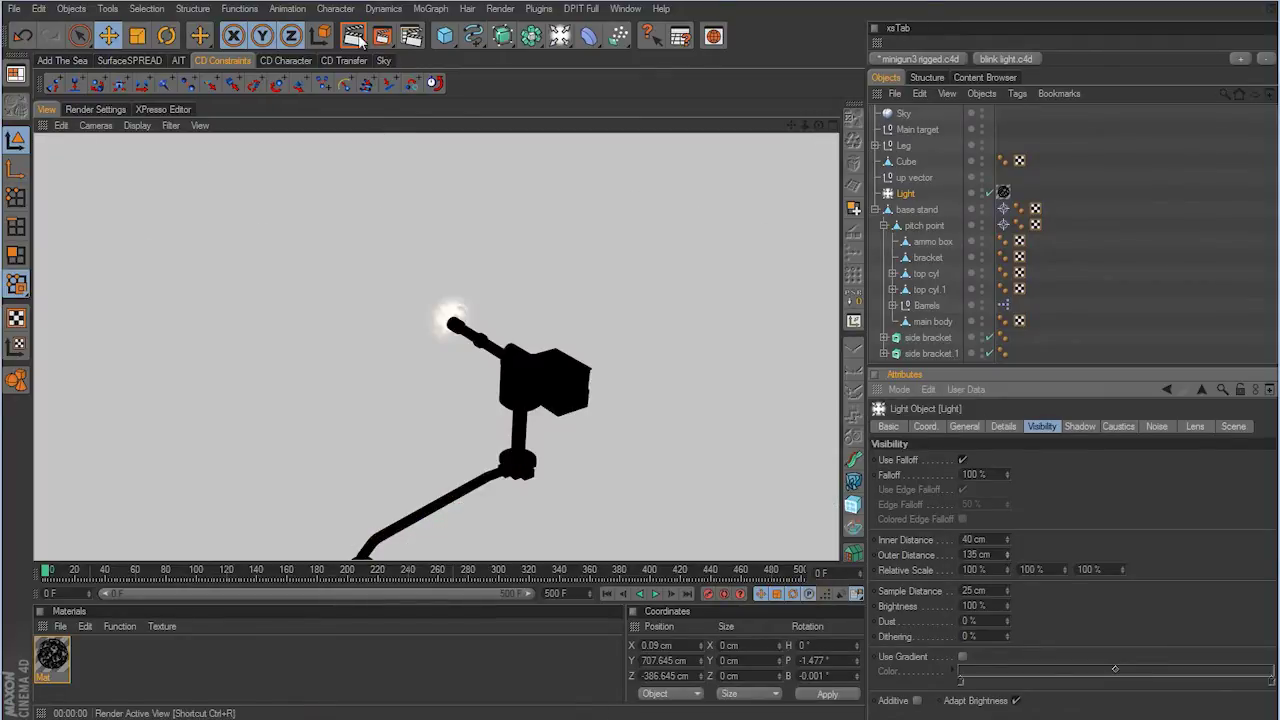
Step: Duplicate the light at the muzzle and remove the noise material's texture tag from the copy
left_click_drag(563, 360, 652, 326, "alt")
scroll(643, 377, "up", 5)
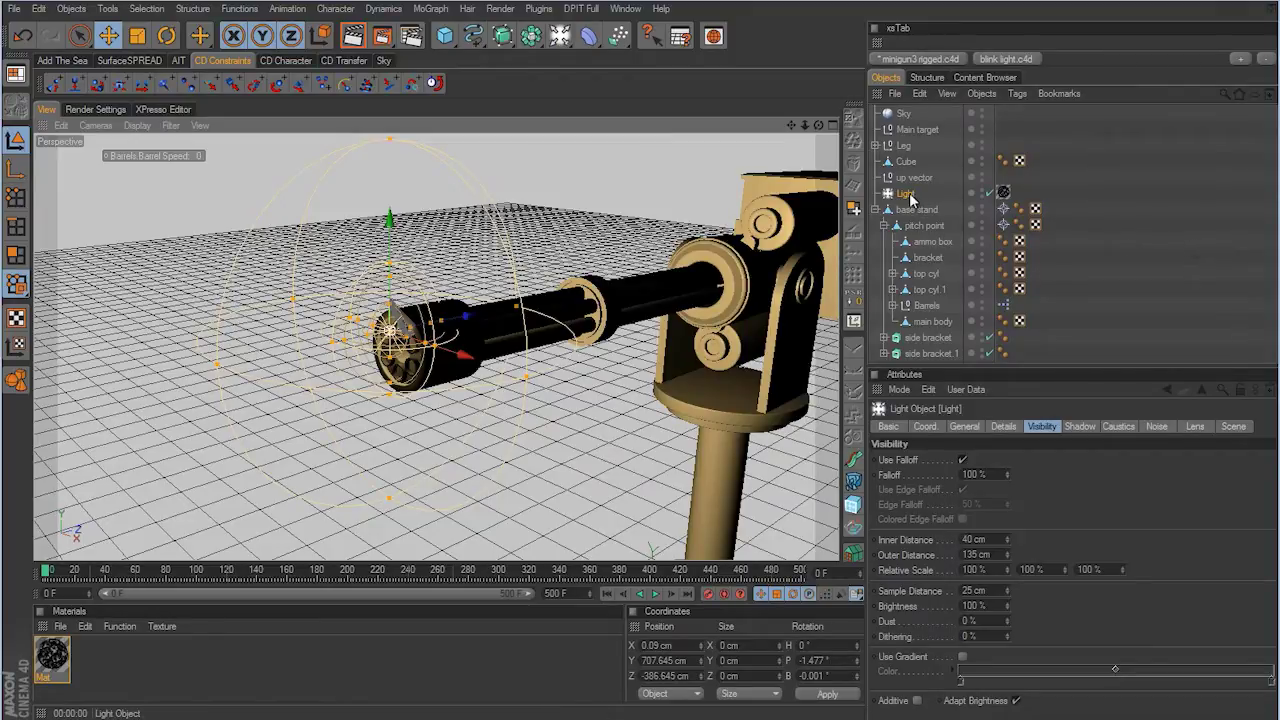
left_click_drag(910, 196, 911, 213, "ctrl")
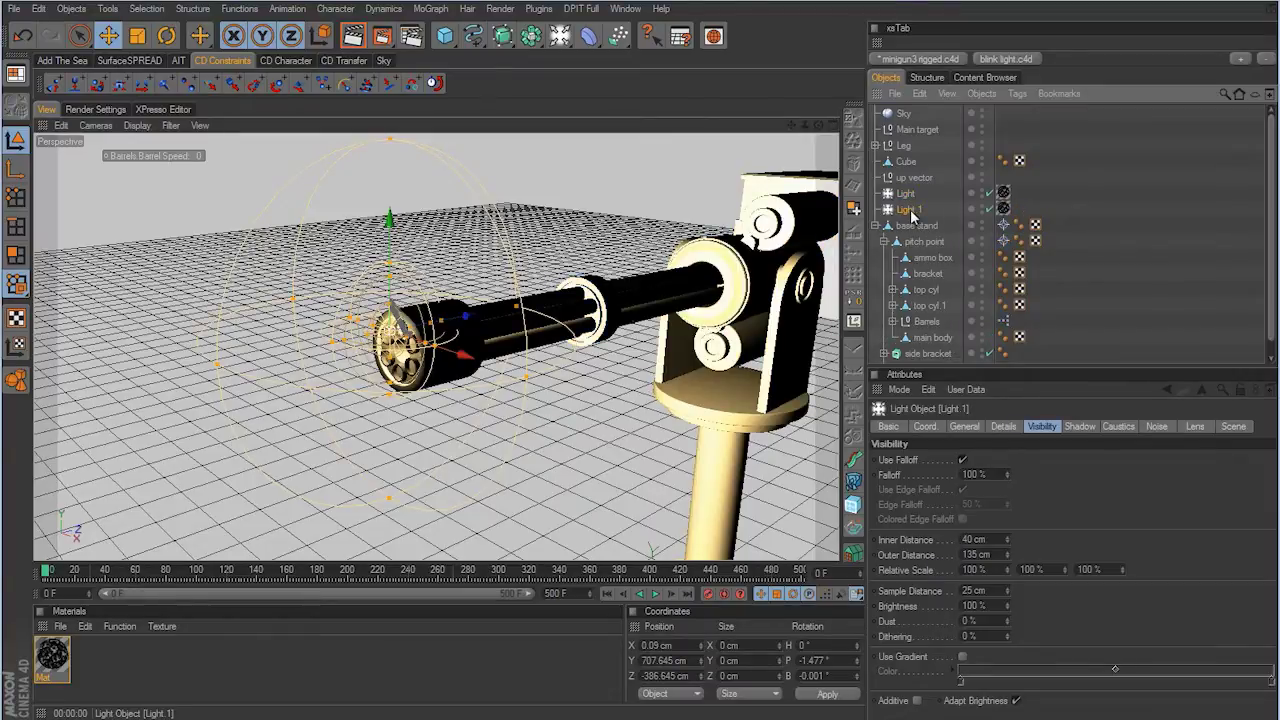
left_click(1003, 209)
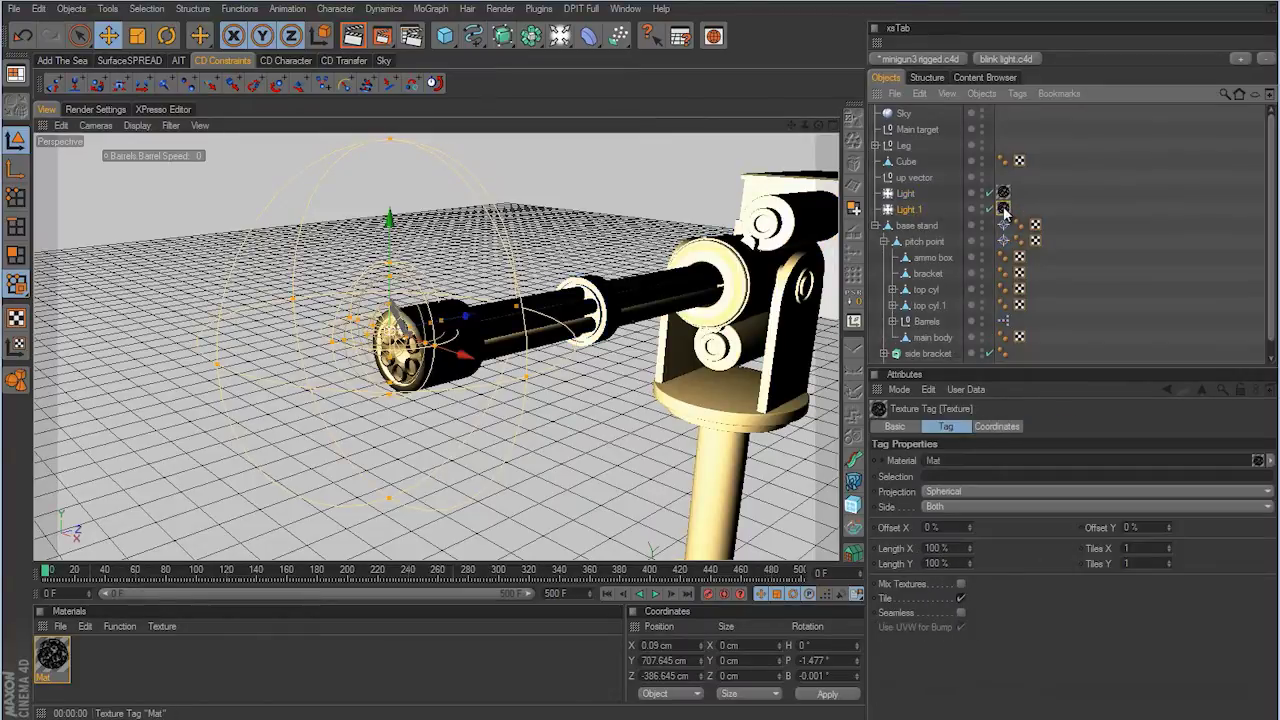
key("Delete")
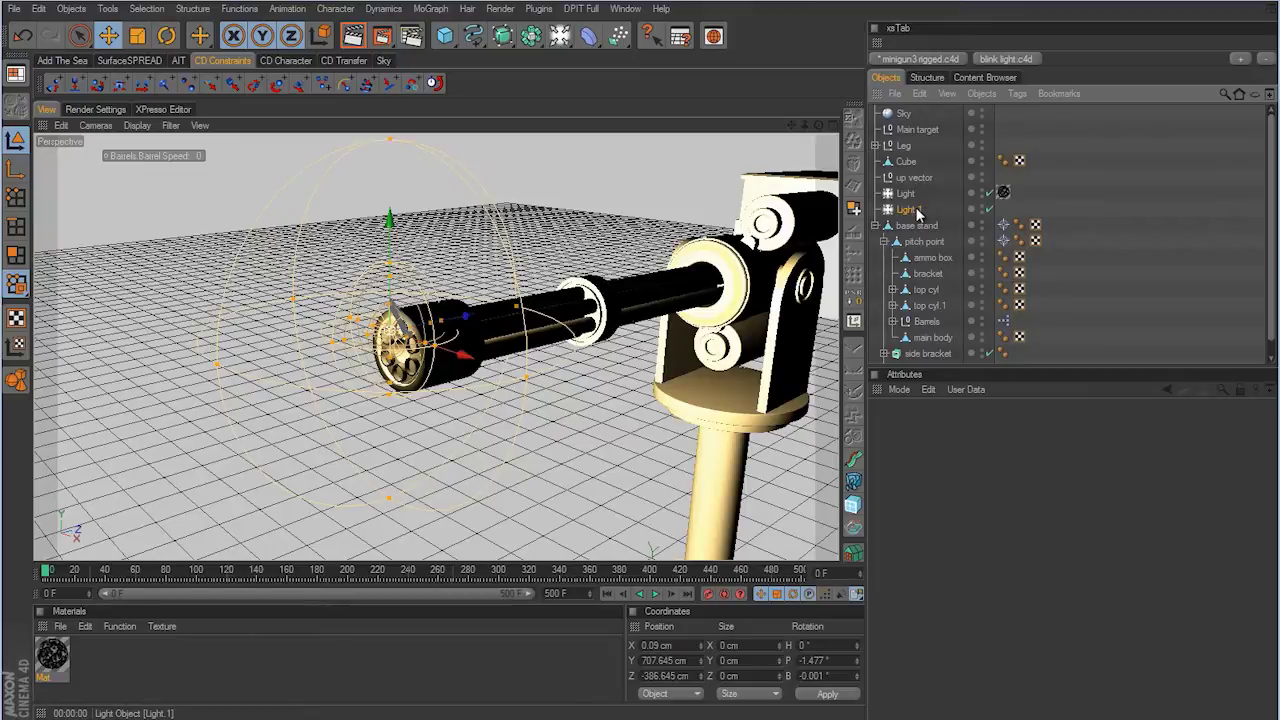
Step: Change the copied light's type from Omni to Parallel Spot
left_click(918, 211)
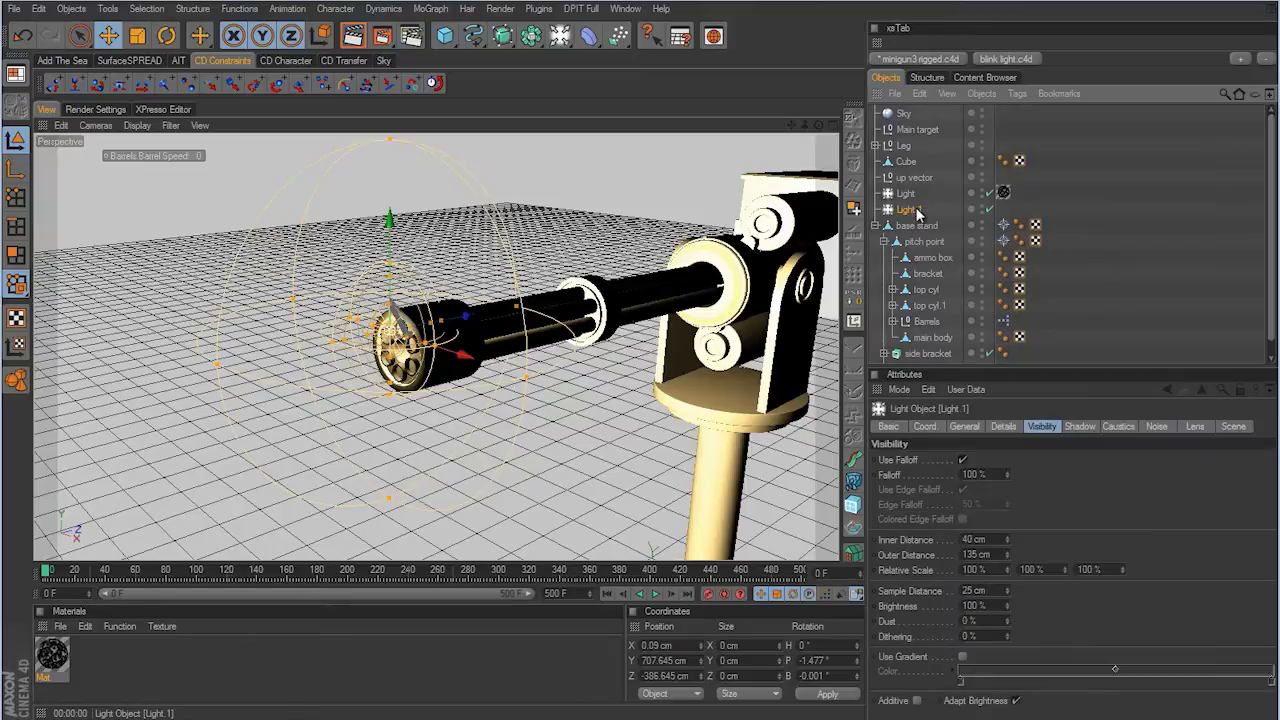
left_click(975, 427)
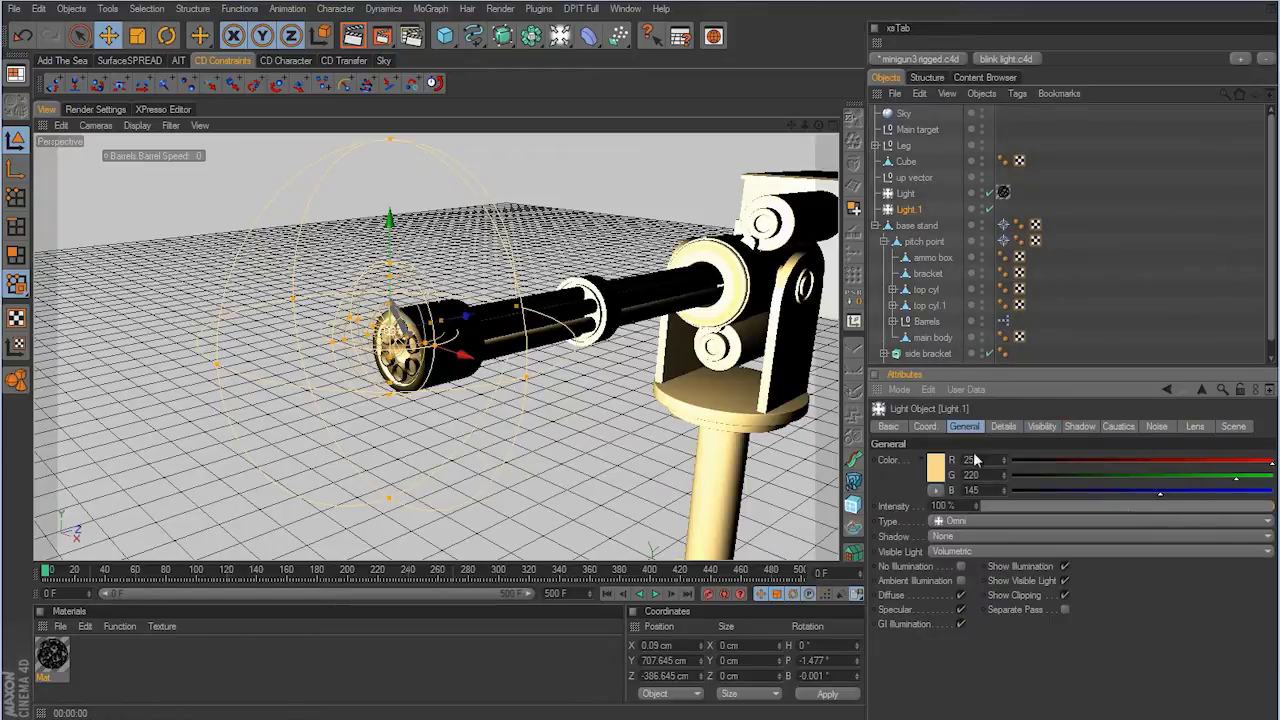
left_click(955, 522)
left_click(971, 631)
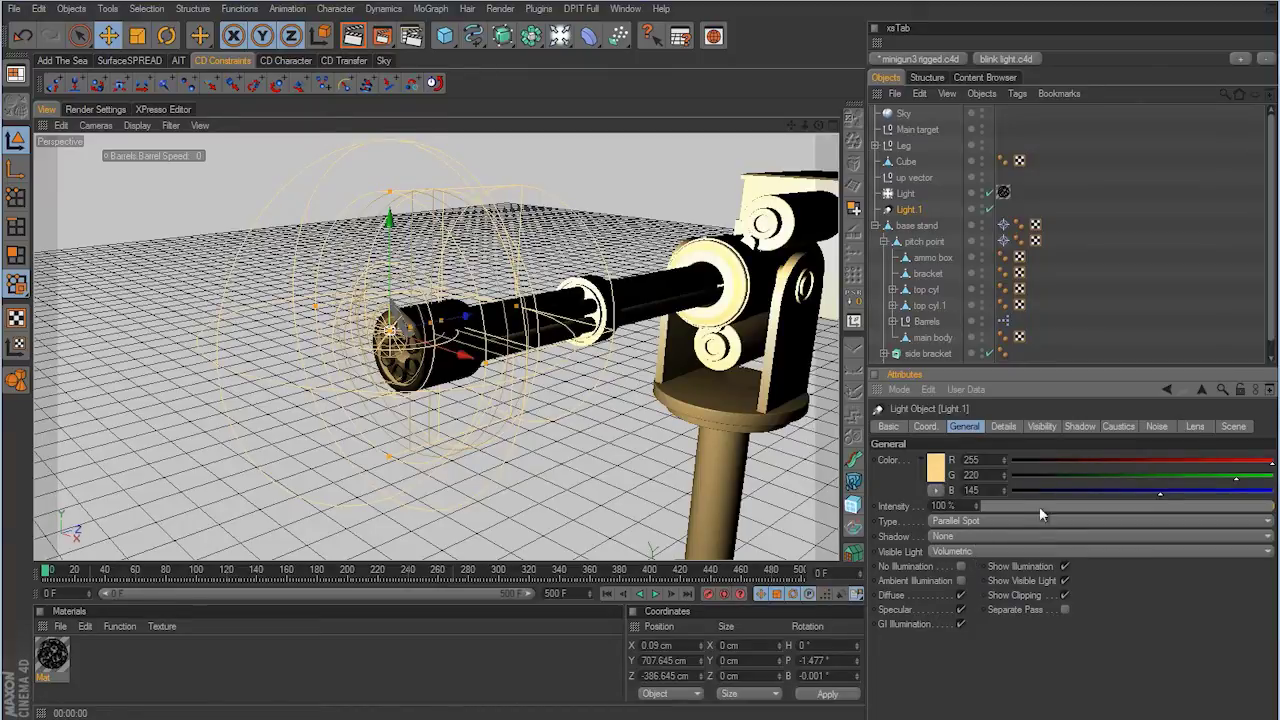
Step: Hide the original light in the viewport and add 180° to the parallel spot's pitch rotation so it points out of the barrels
left_click(1006, 427)
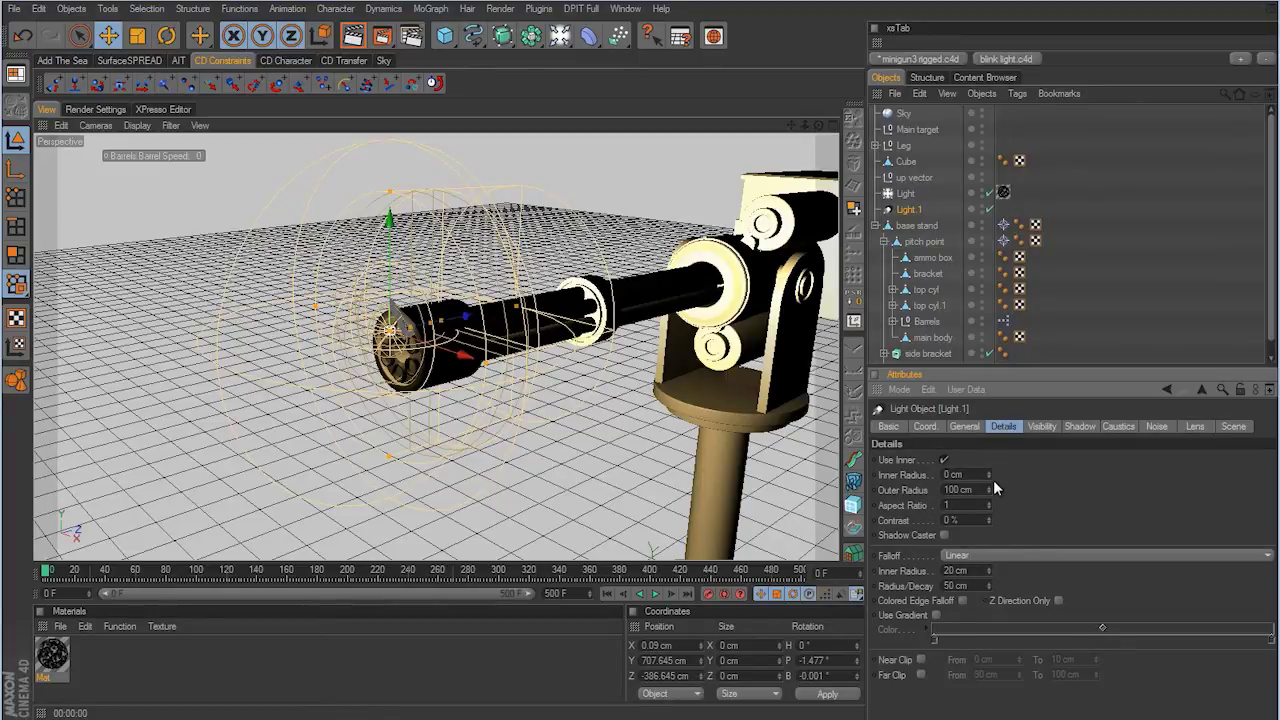
left_click_drag(664, 475, 639, 378, "alt")
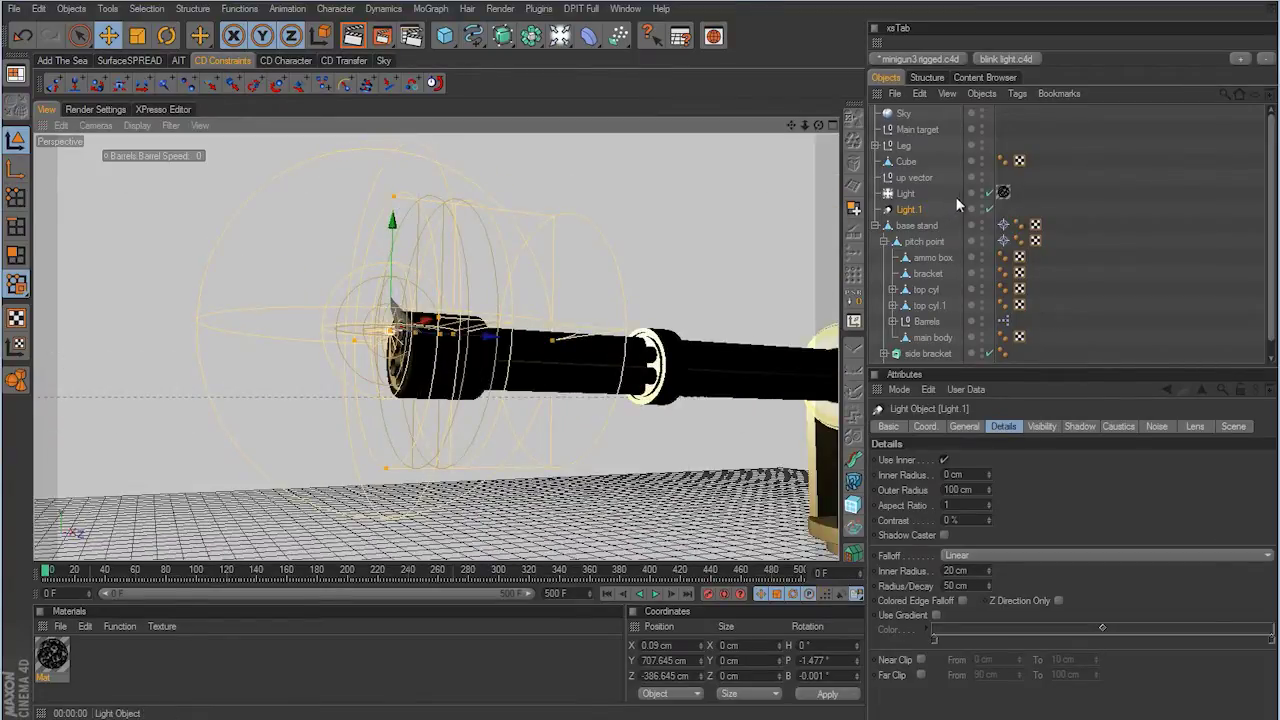
left_click_drag(694, 286, 625, 133, "alt")
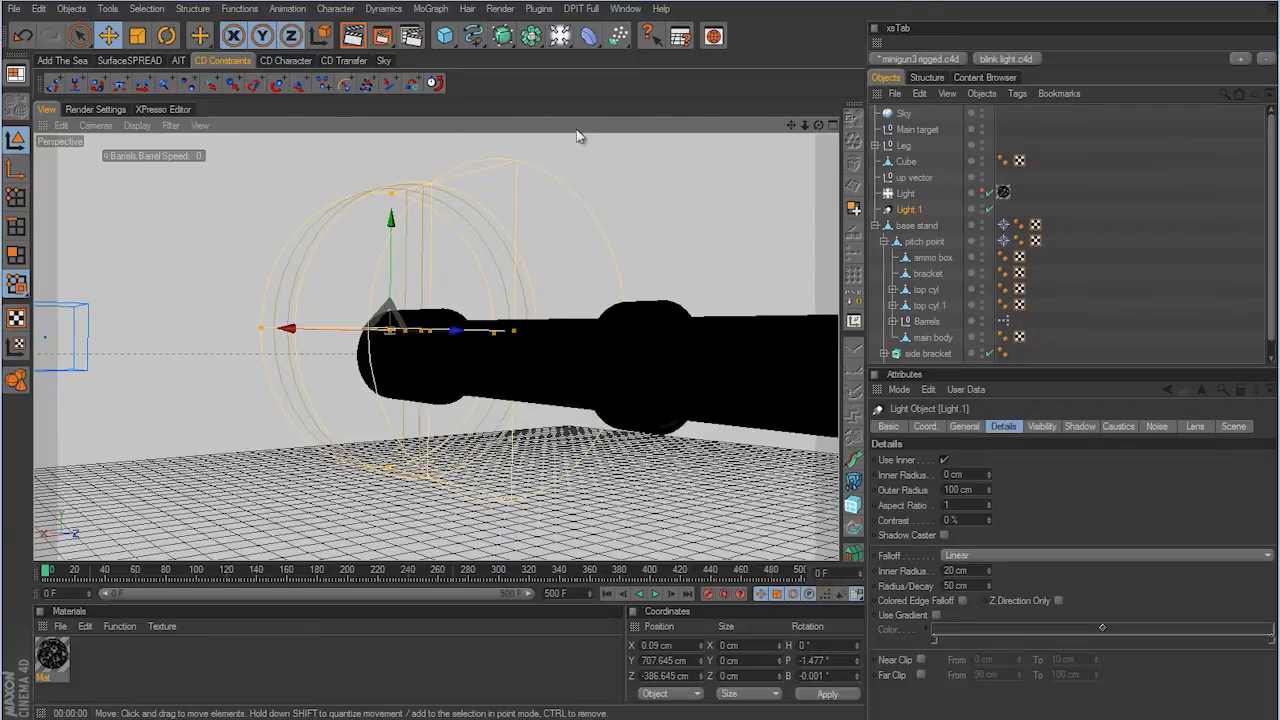
left_click_drag(675, 360, 643, 377, "alt")
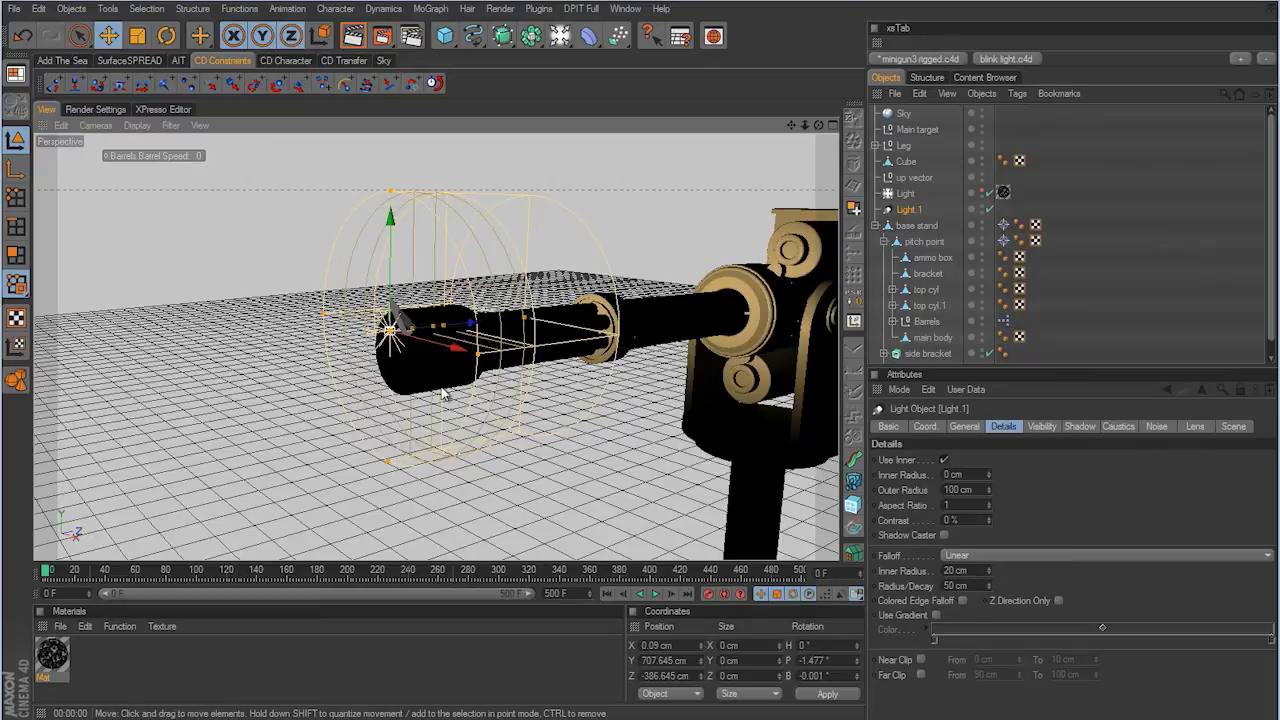
left_click_drag(482, 350, 595, 362, "alt")
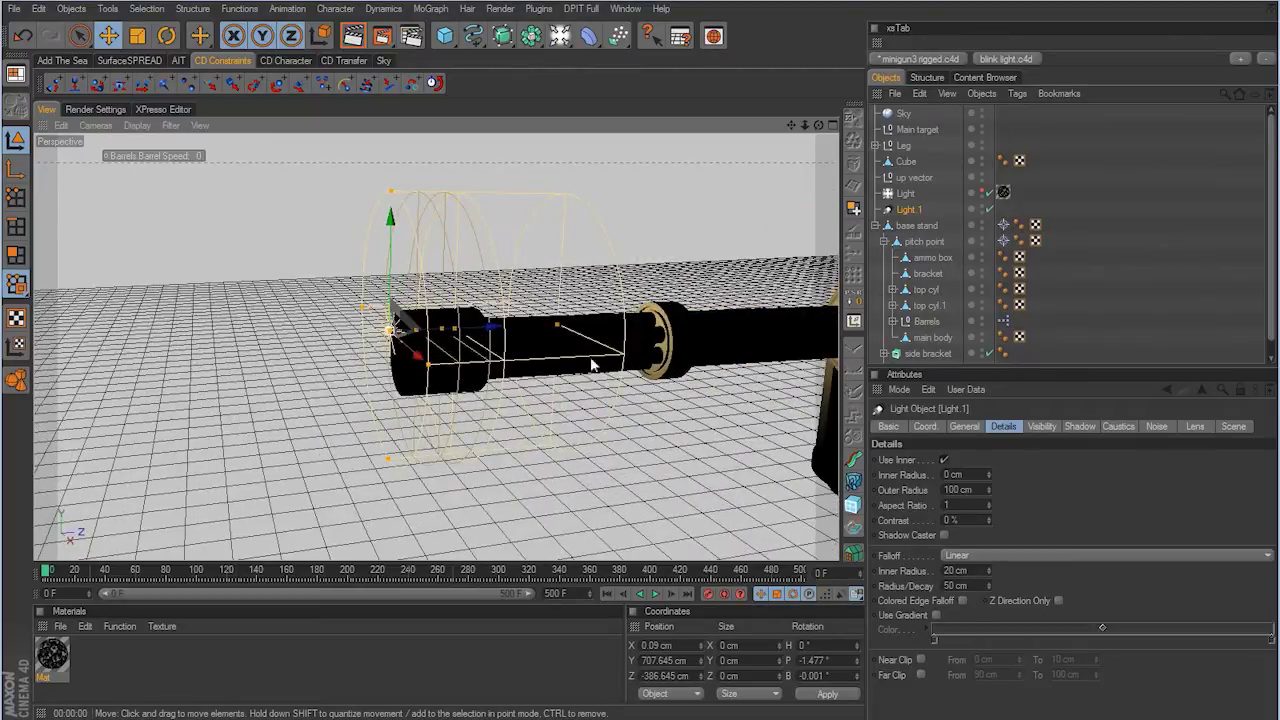
left_click_drag(682, 388, 636, 377, "alt")
key("ctrl+shift+z")
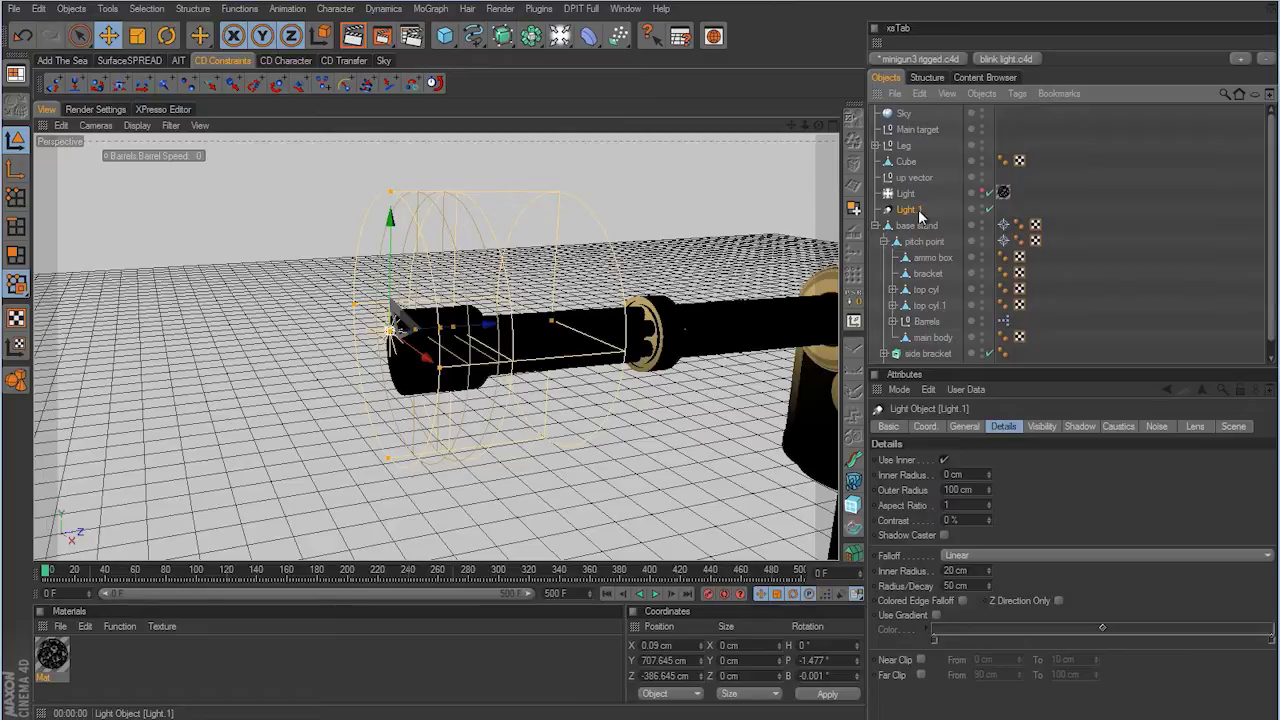
left_click(926, 427)
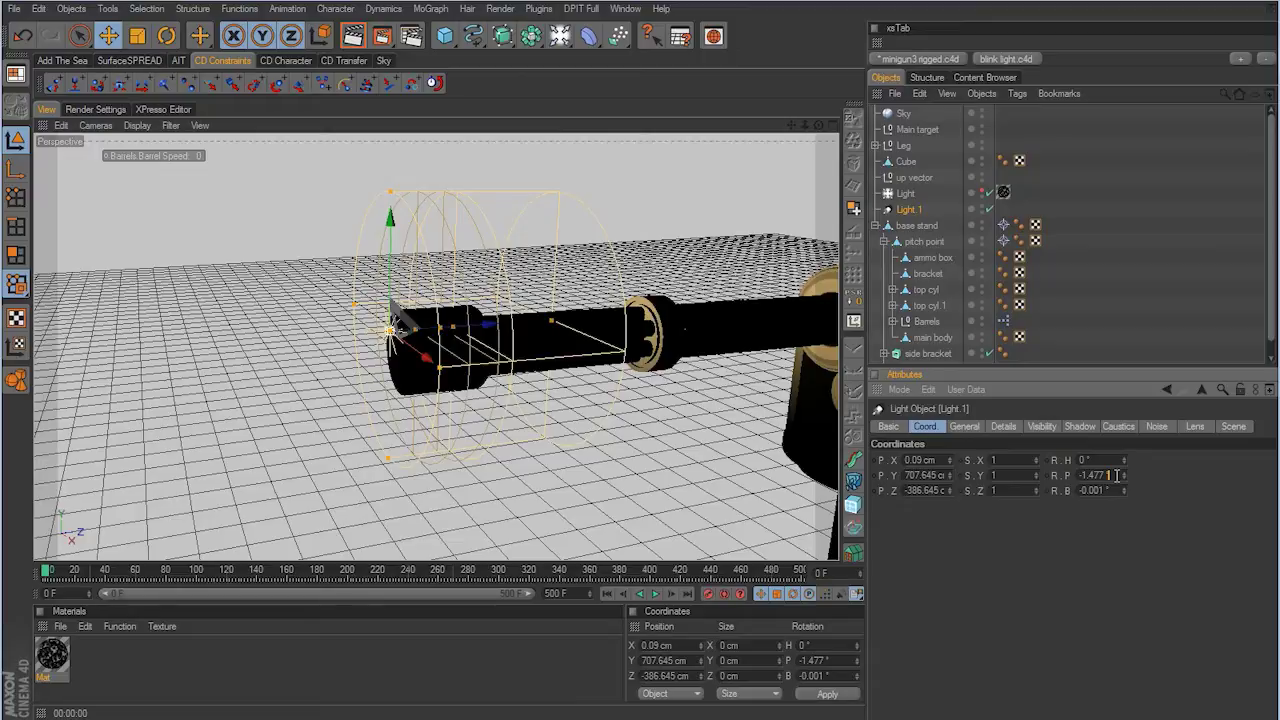
type("+180")
key("Return")
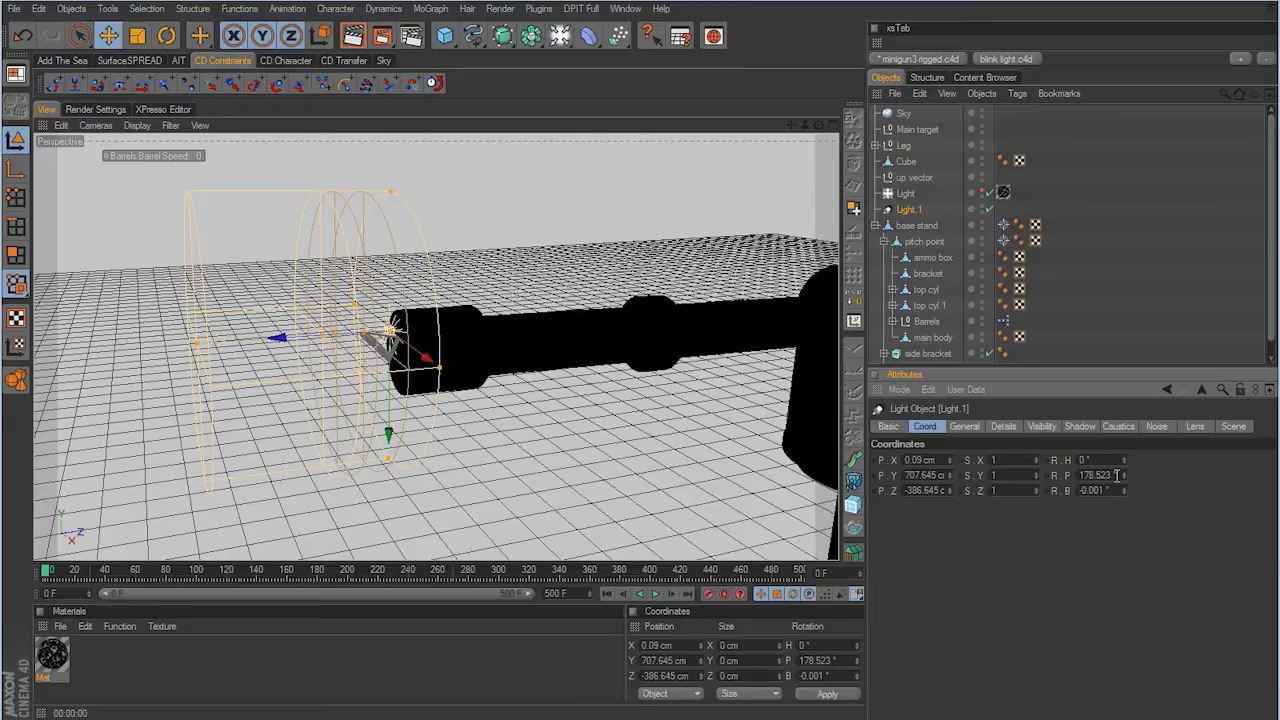
Step: Set the parallel spot's inner radius to 4 cm and its outer radius to 12 cm
left_click(1015, 426)
left_click_drag(700, 380, 712, 449, "alt")
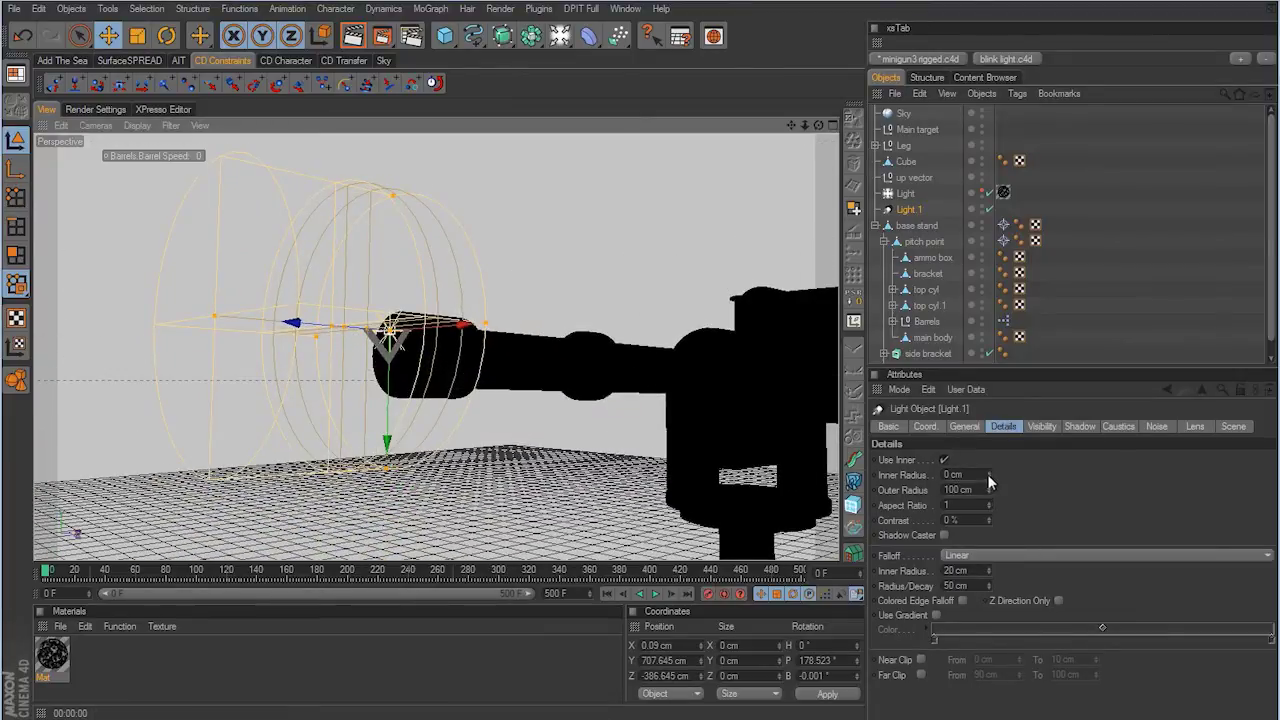
left_click_drag(987, 474, 988, 467)
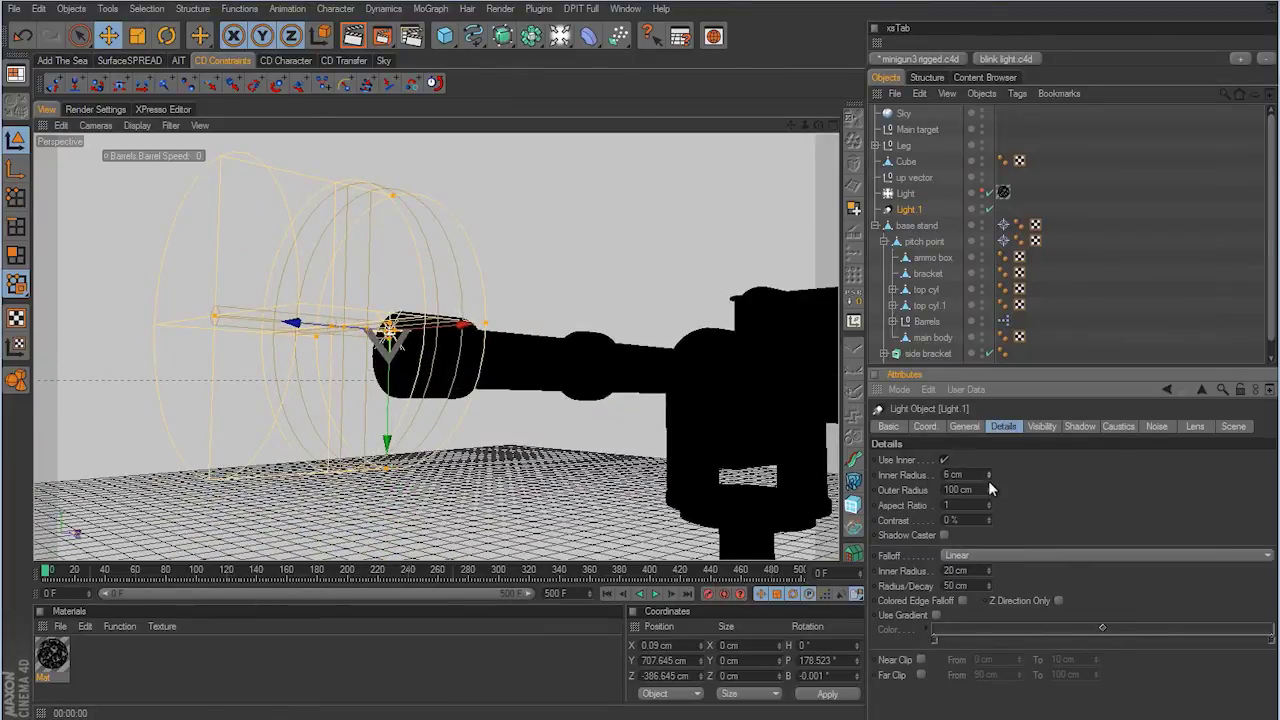
left_click(988, 477)
left_click_drag(990, 490, 987, 500)
scroll(627, 320, "down", 3)
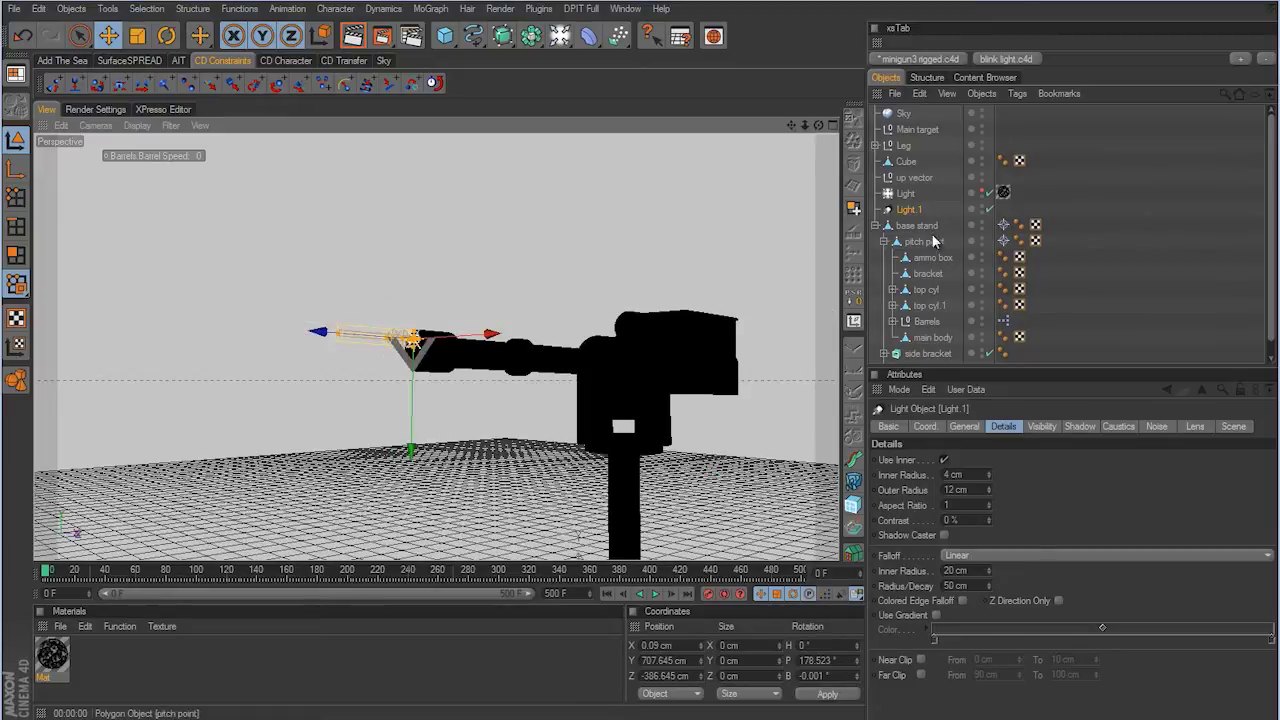
Step: Show the original light in the viewport again and render both muzzle lights together
left_click(988, 193)
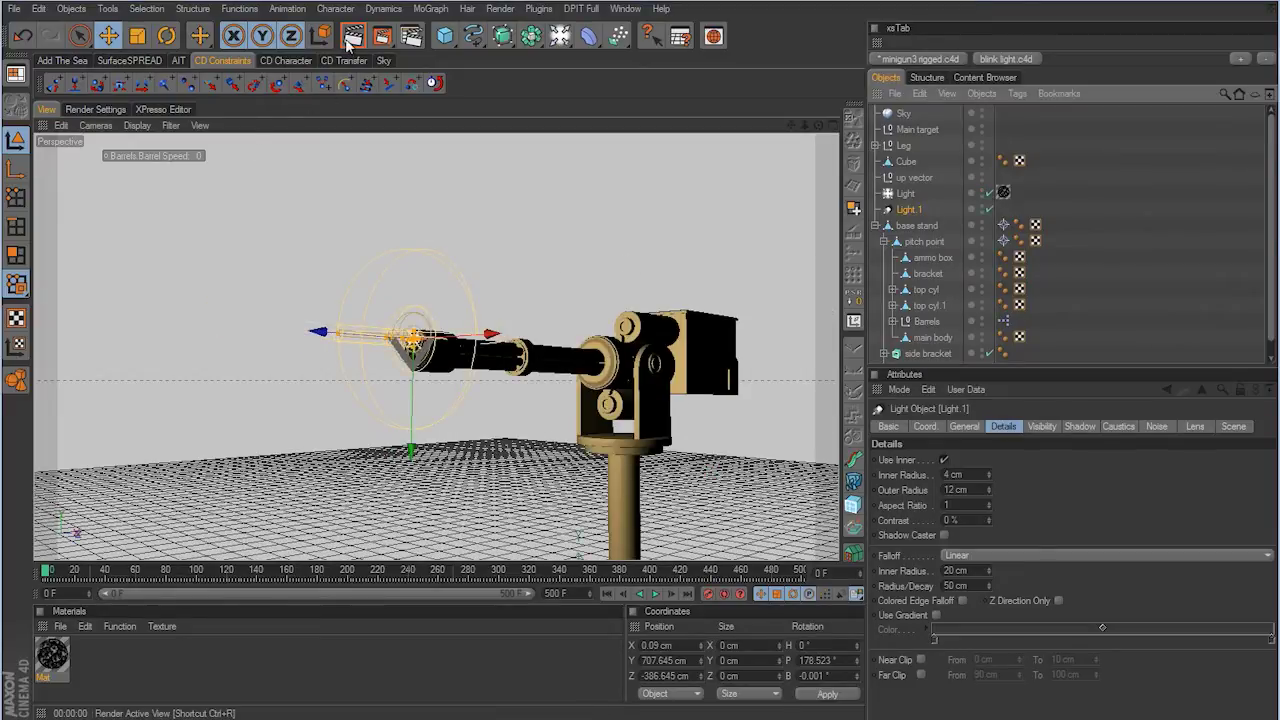
left_click(352, 36)
left_click_drag(612, 342, 644, 380, "alt")
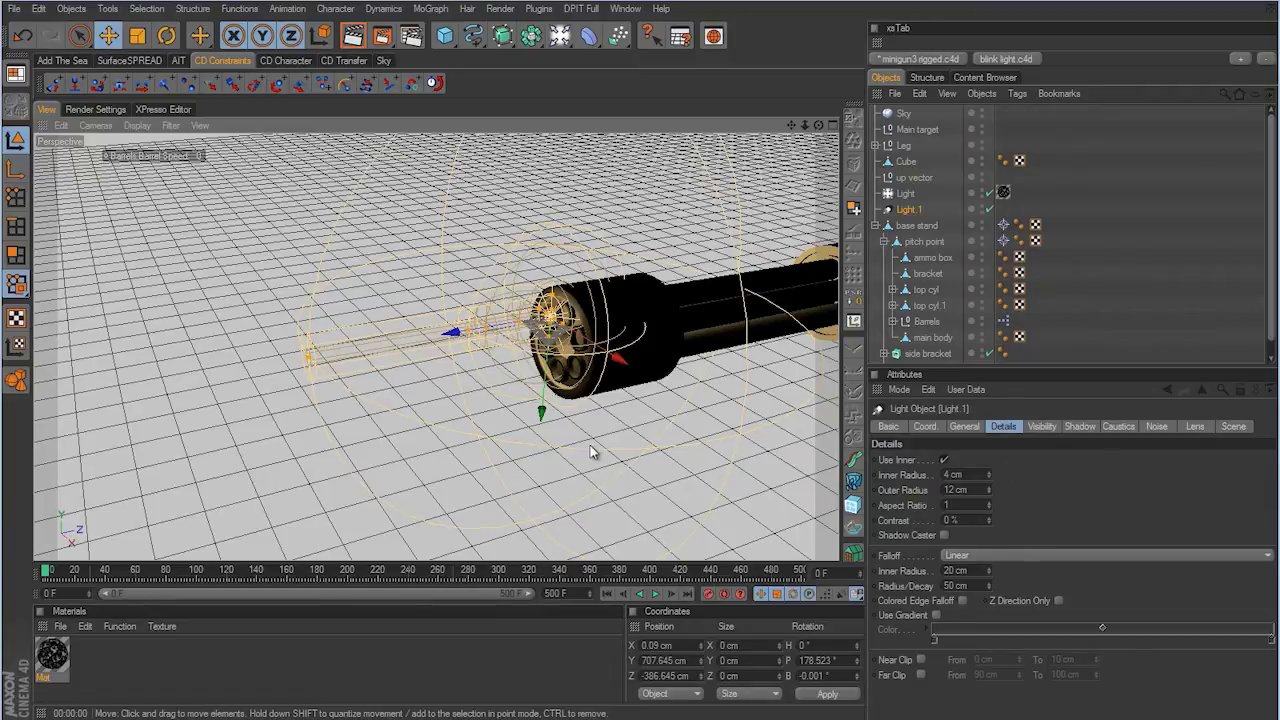
Step: Lengthen the parallel spot's falloff decay to about 129 cm in front of the muzzle and check the flash in a render
left_click_drag(591, 451, 640, 380, "alt")
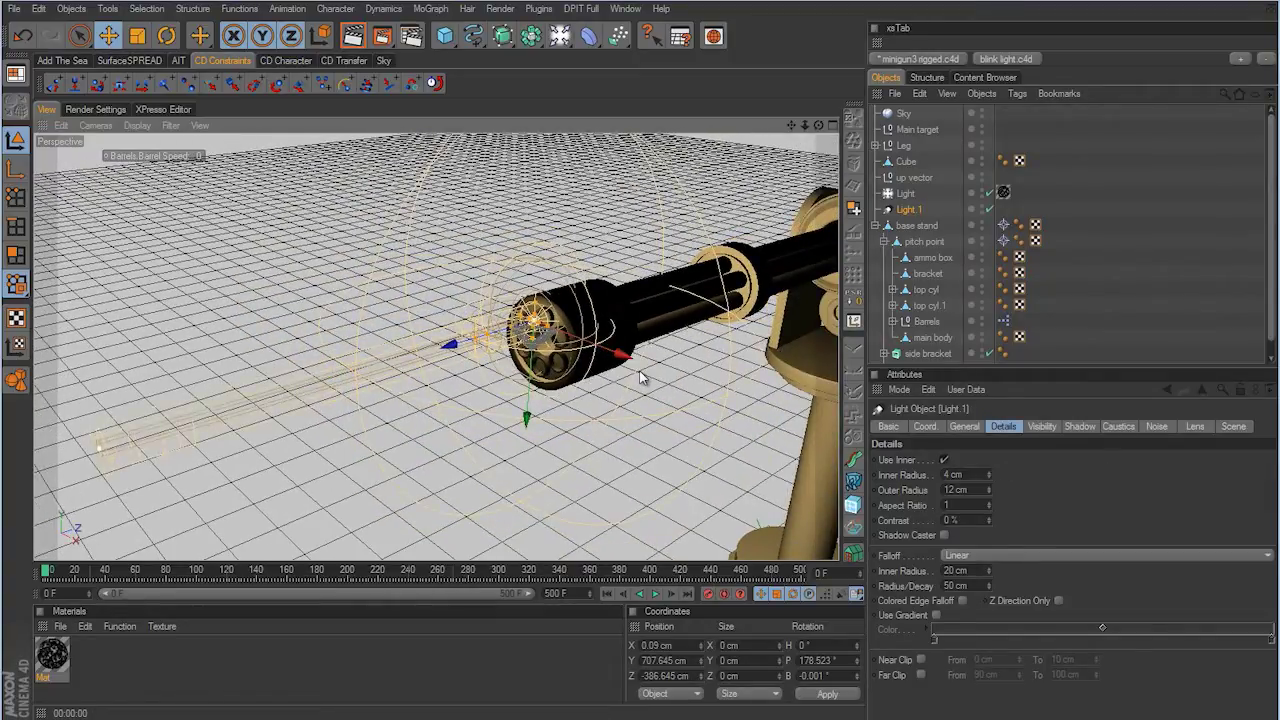
left_click_drag(485, 350, 632, 378)
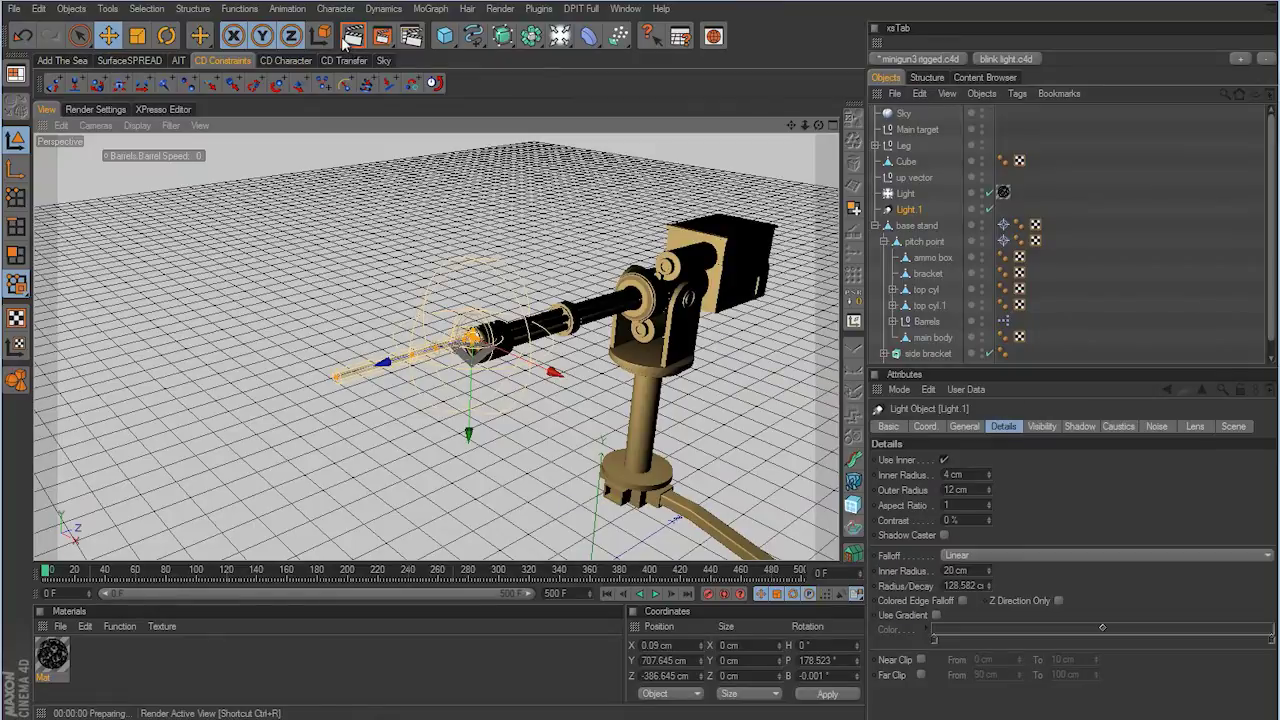
left_click(346, 40)
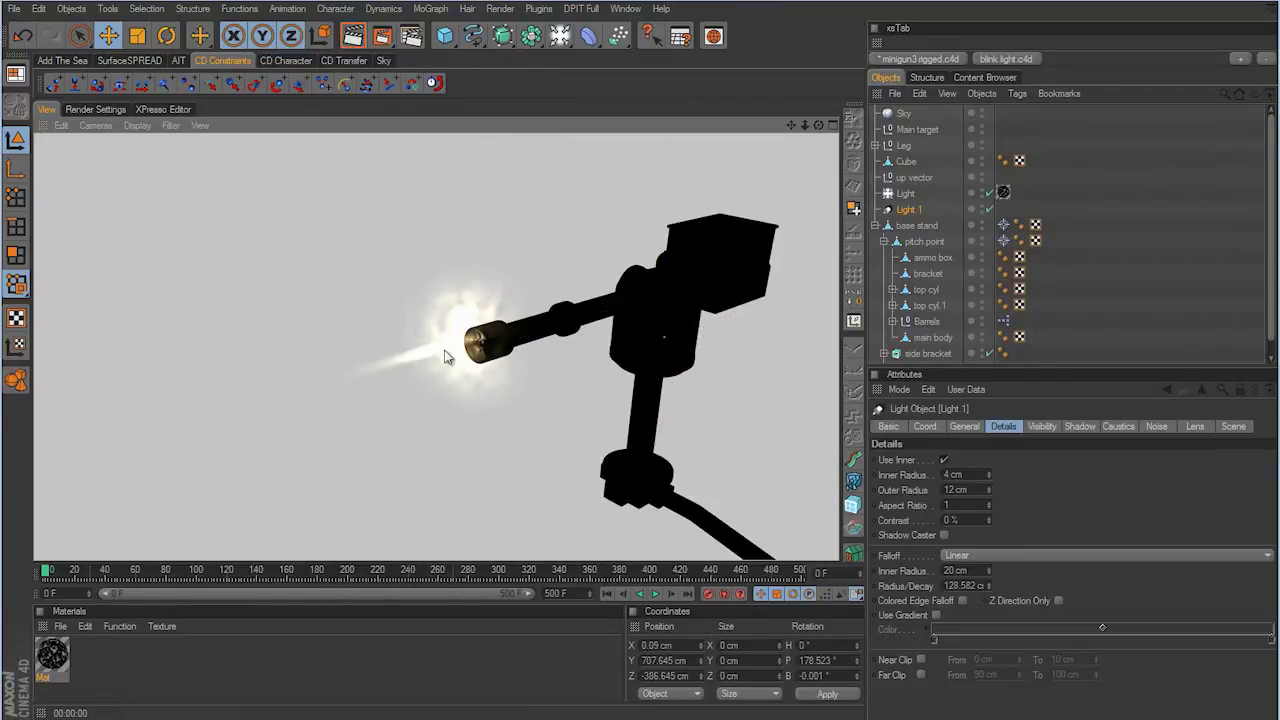
left_click_drag(662, 290, 500, 170, "alt")
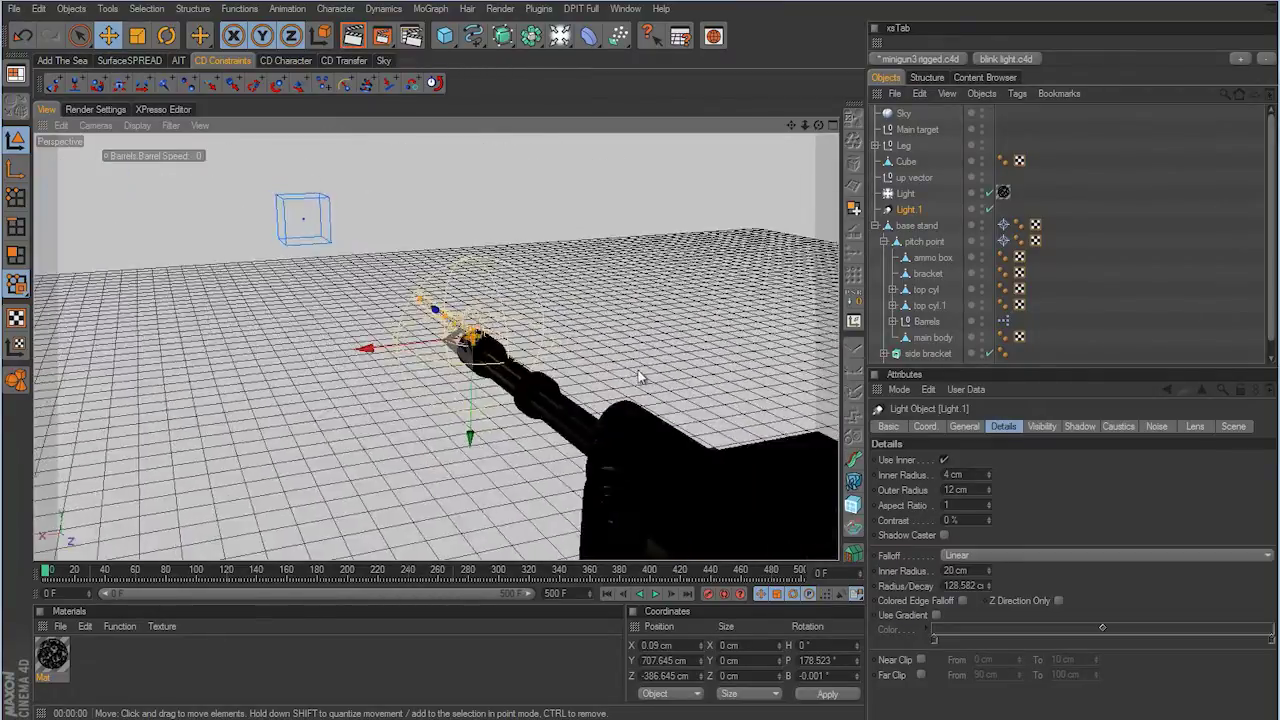
Step: Render the muzzle flash from several angles around the minigun, both close up and from farther away
left_click(362, 42)
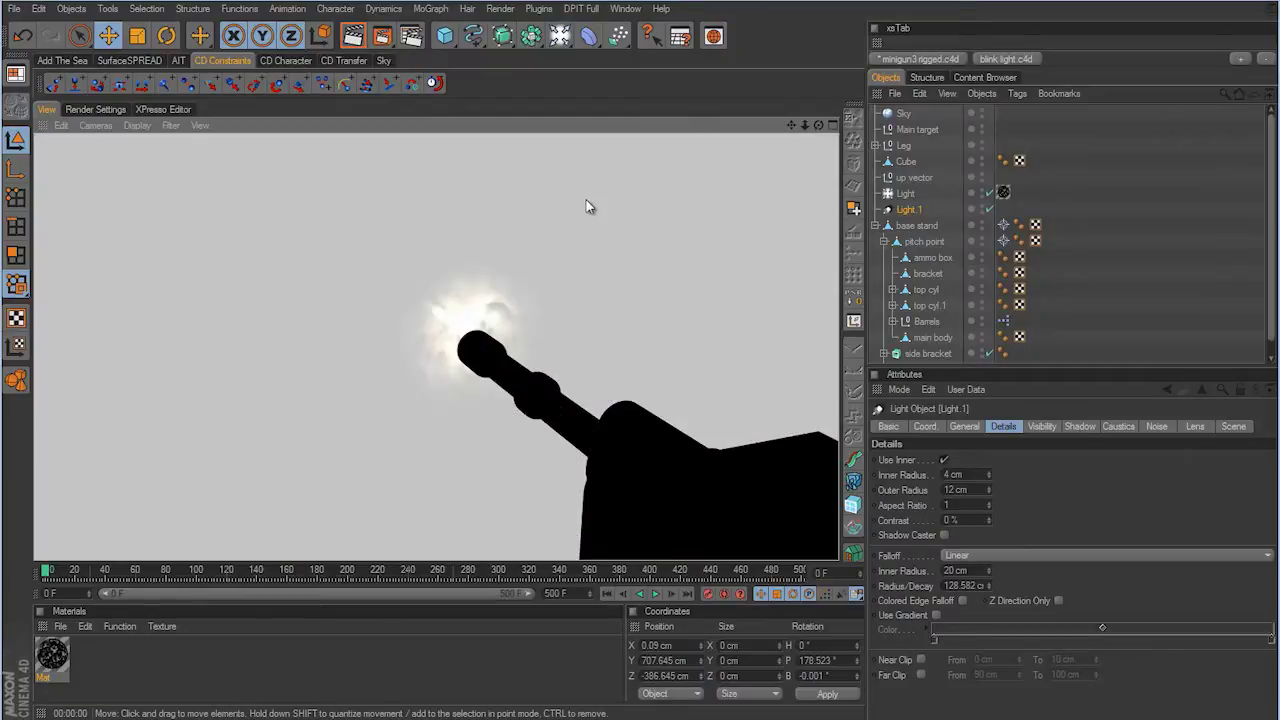
left_click_drag(588, 206, 620, 370, "alt")
left_click(355, 38)
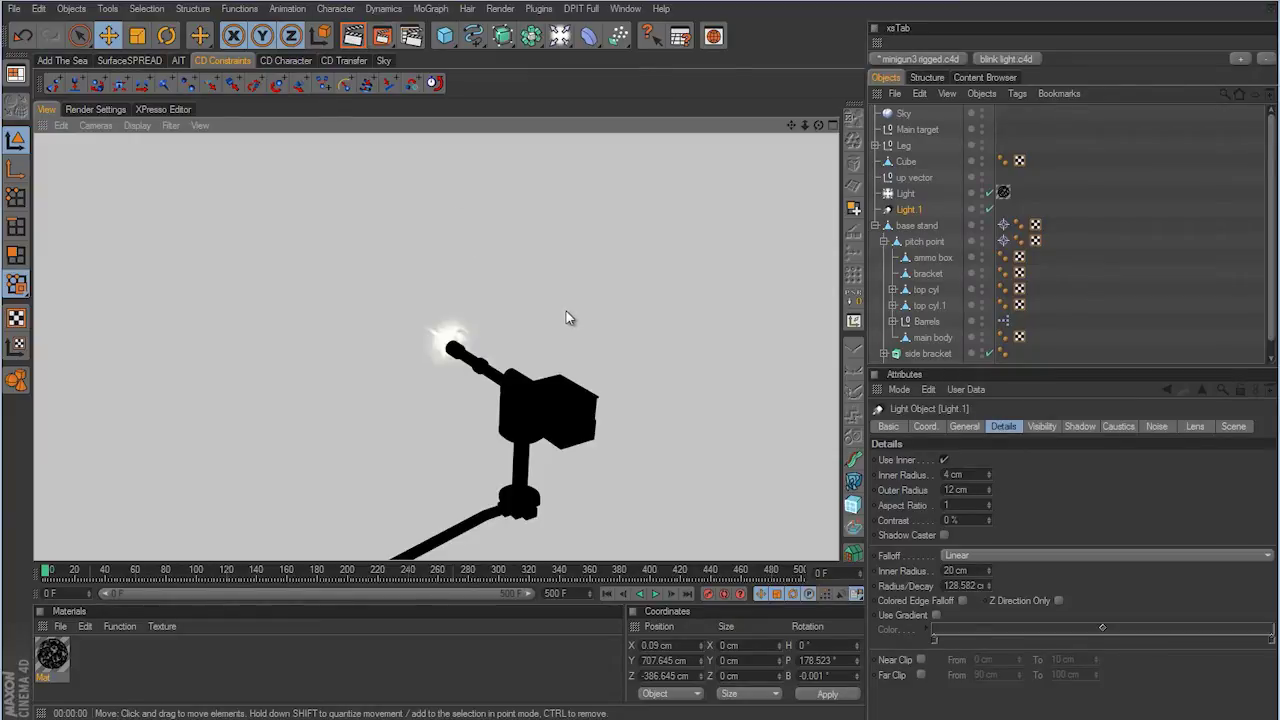
left_click_drag(571, 320, 648, 380, "alt")
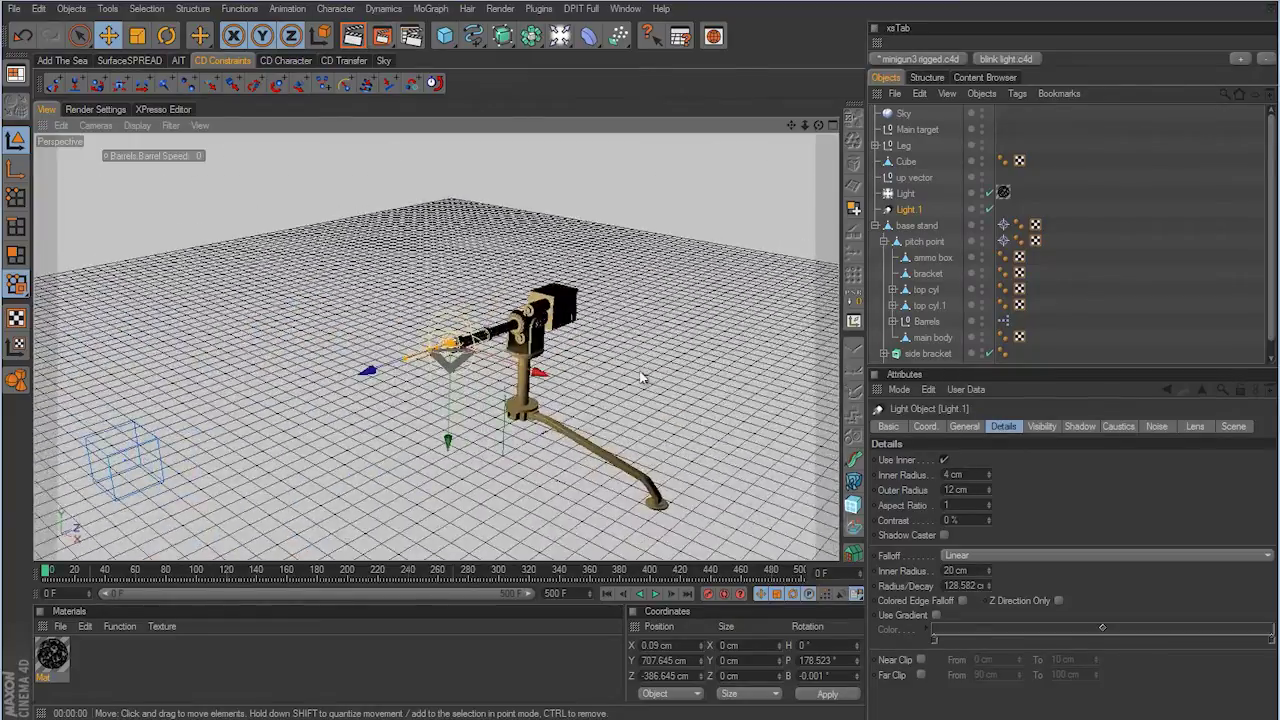
left_click(353, 37)
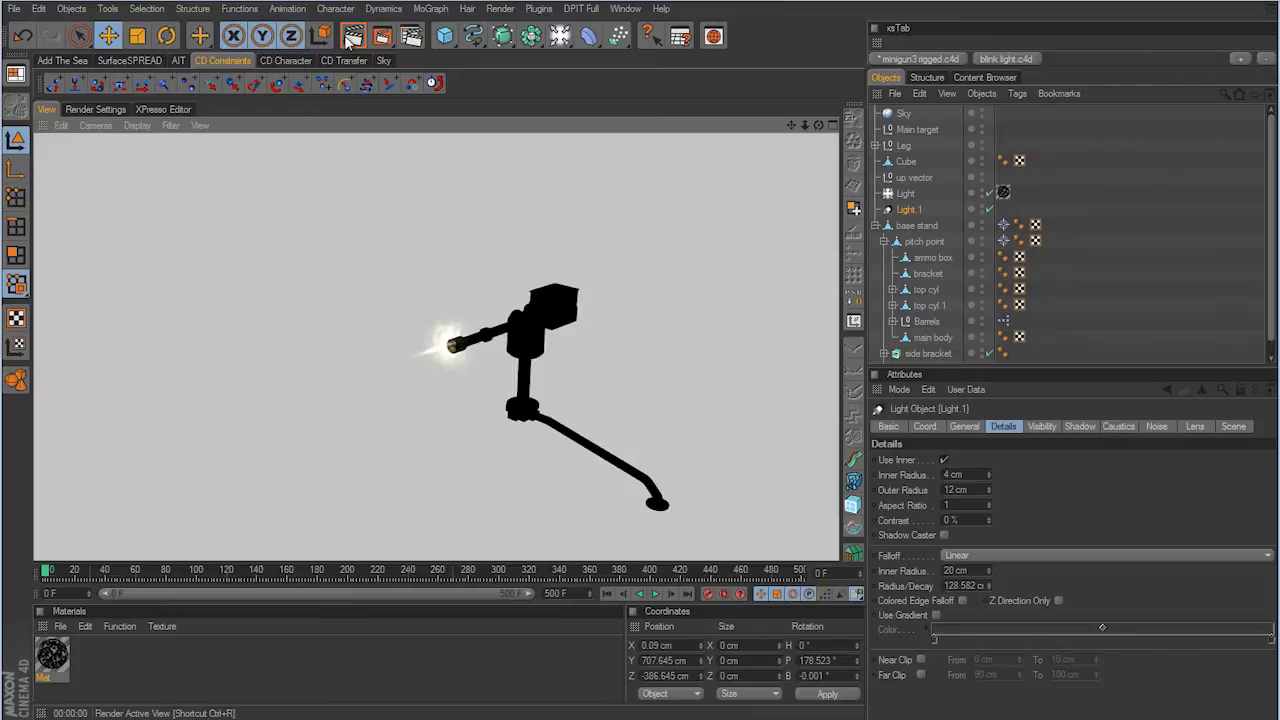
left_click_drag(672, 282, 638, 376, "alt")
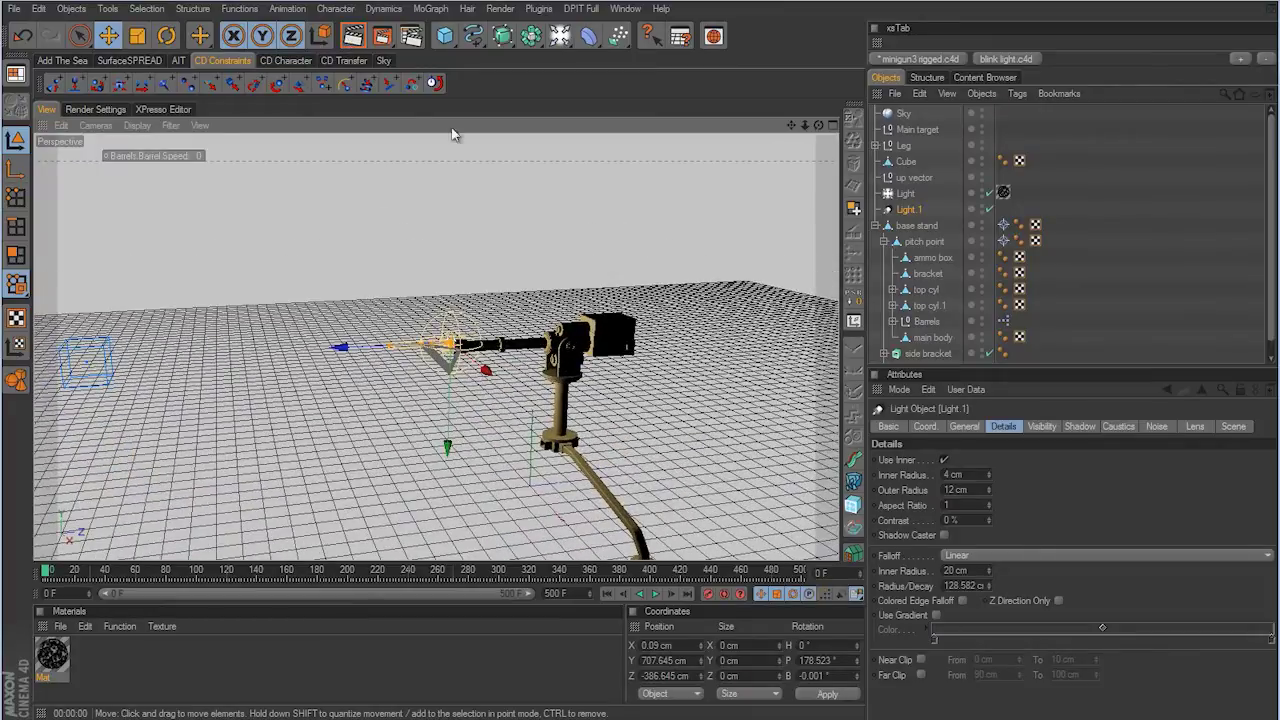
left_click(353, 37)
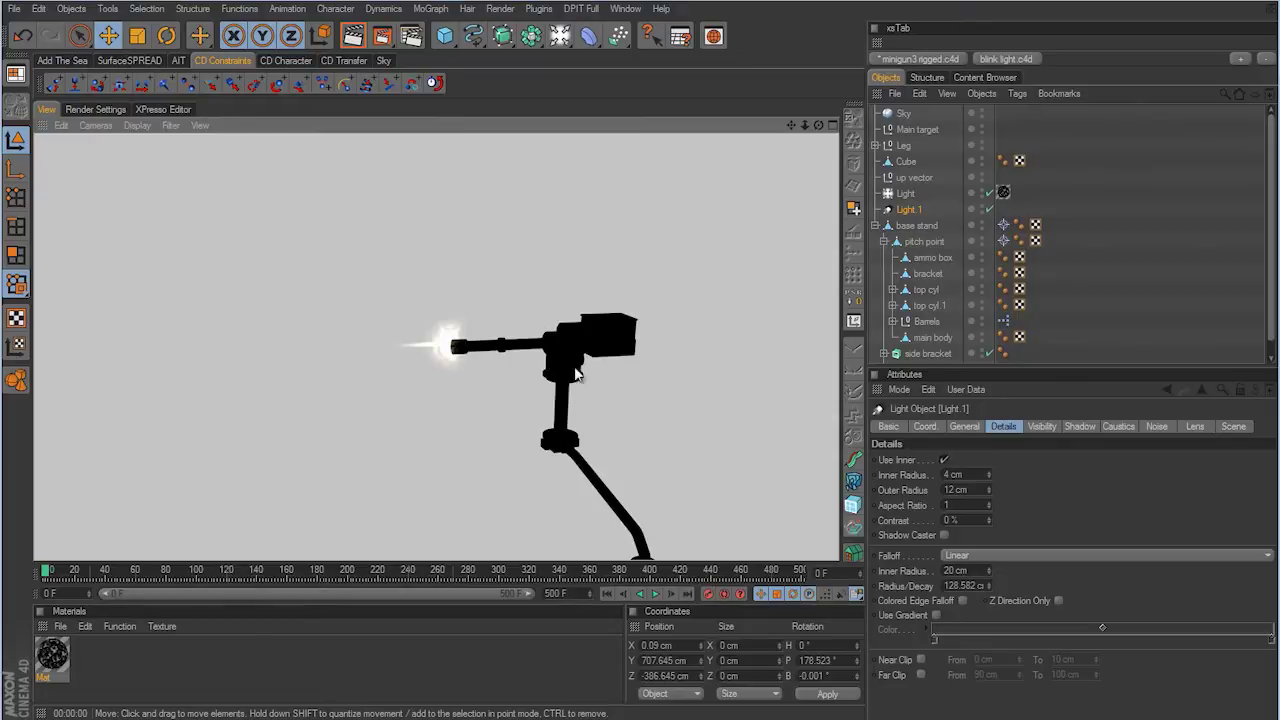
Step: Make both muzzle lights, Light and Light.1, children of the pitch point object
left_click_drag(636, 378, 702, 272, "alt")
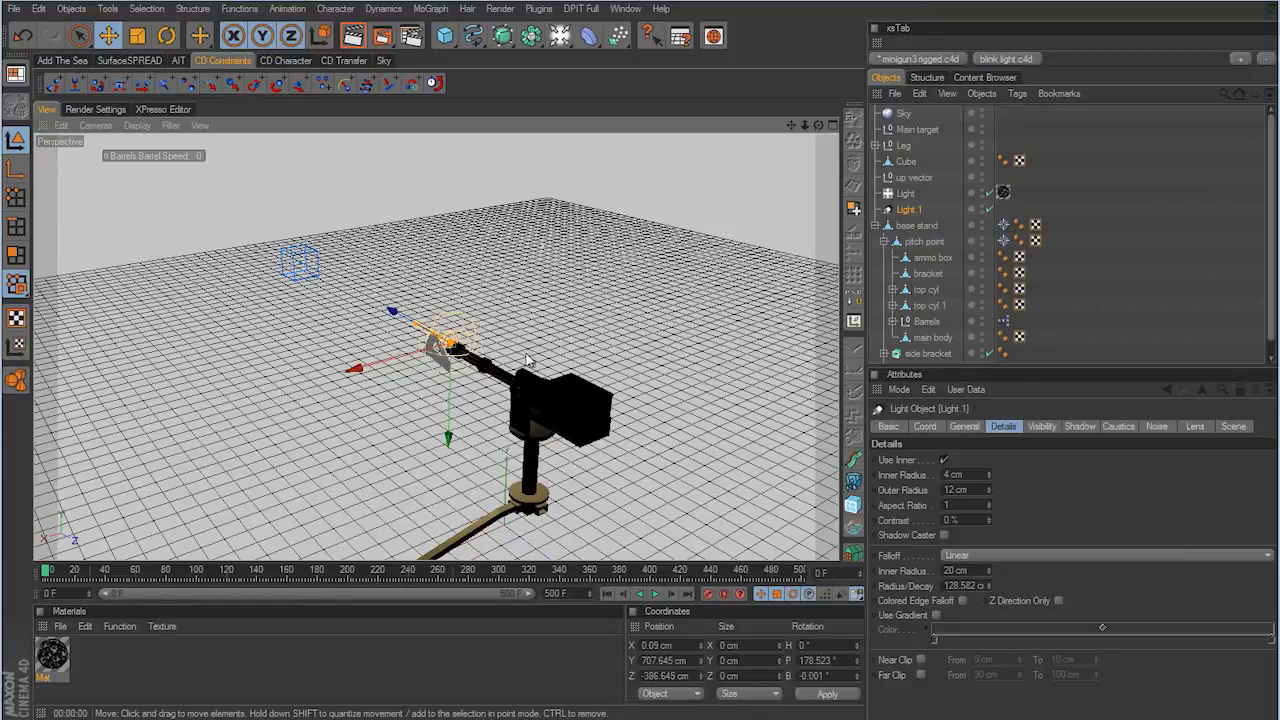
left_click(906, 195, "shift")
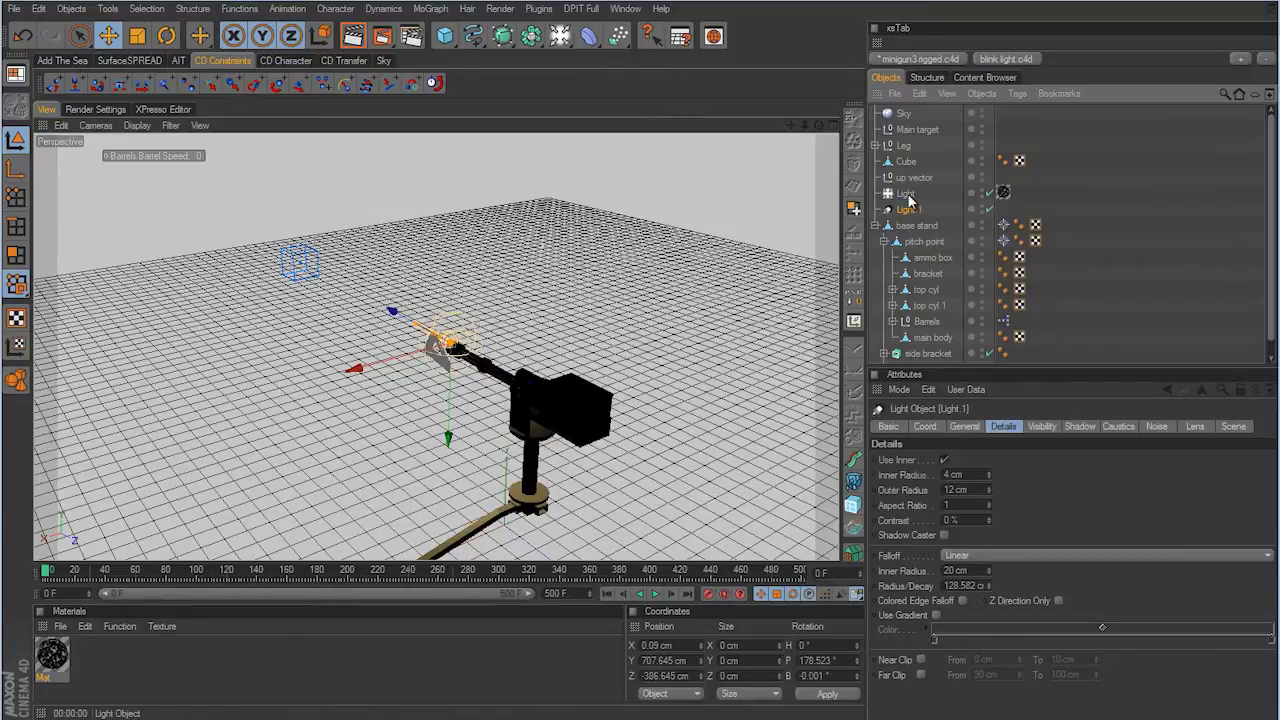
left_click_drag(910, 203, 925, 243)
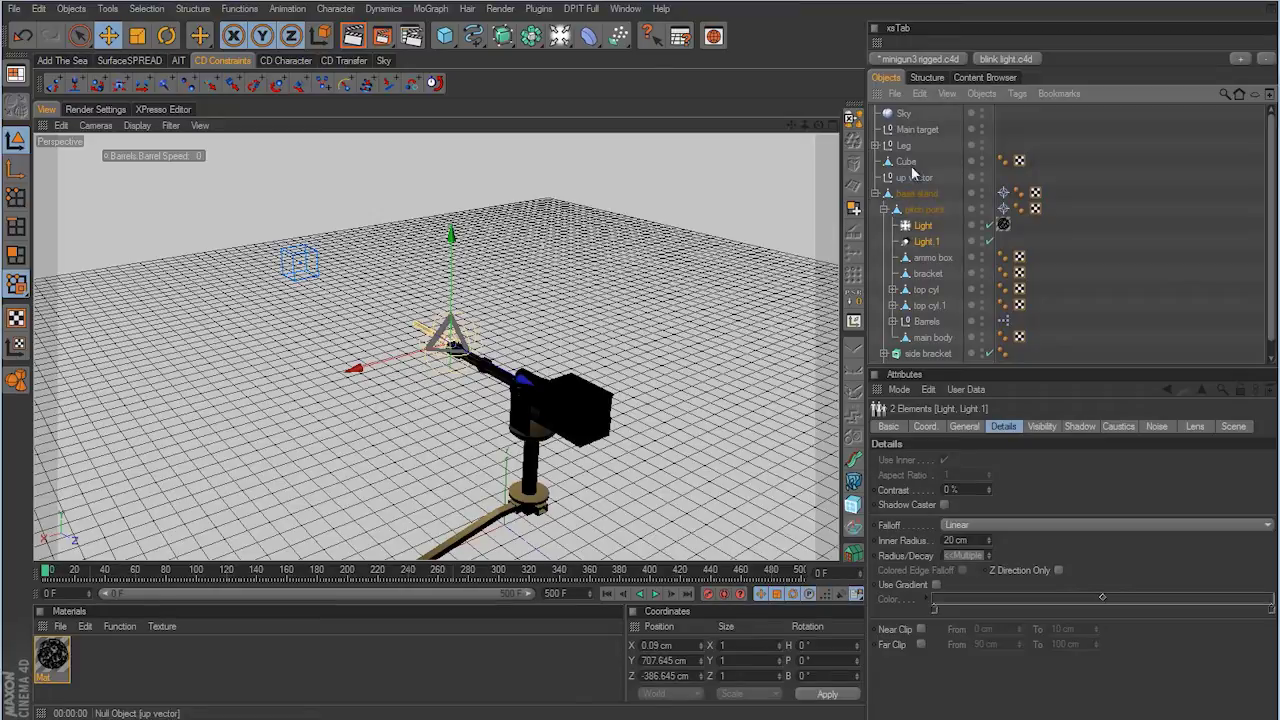
Step: Try moving the Main target to test that both muzzle lights follow the gun's aim
left_click(914, 130)
left_click_drag(763, 200, 368, 255)
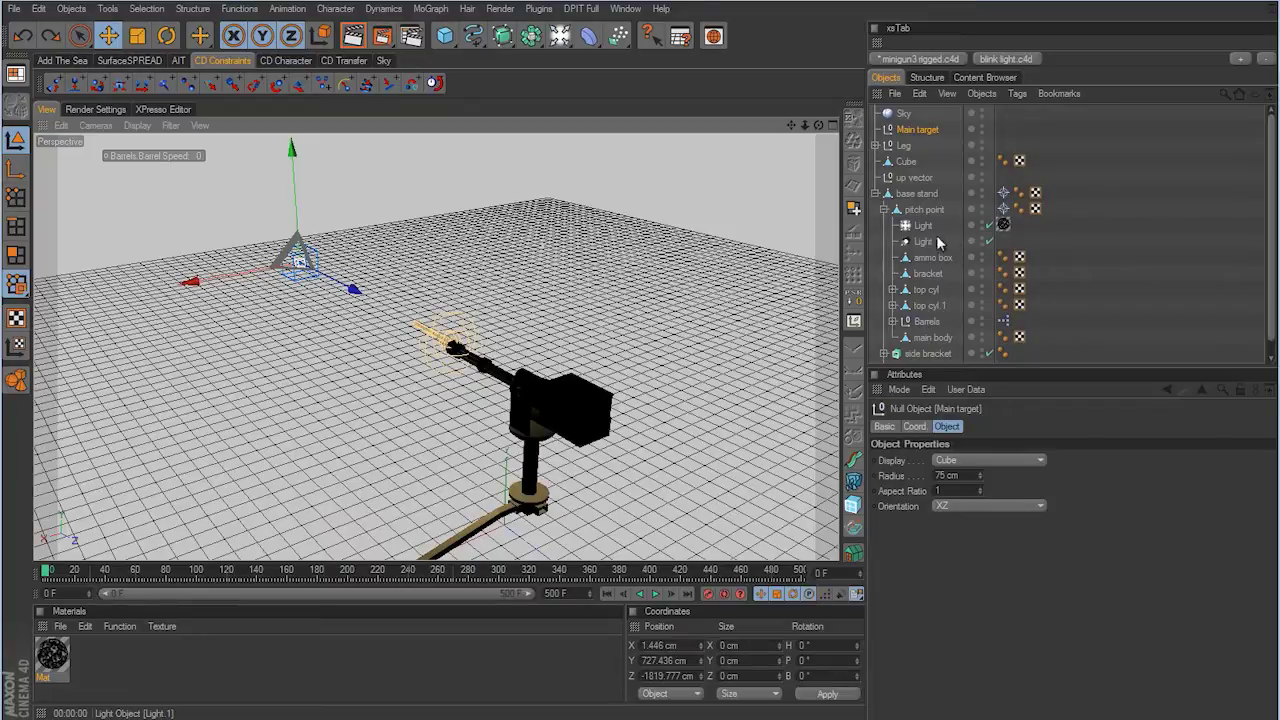
left_click_drag(760, 267, 686, 371, "alt")
right_click_drag(686, 371, 714, 297, "alt")
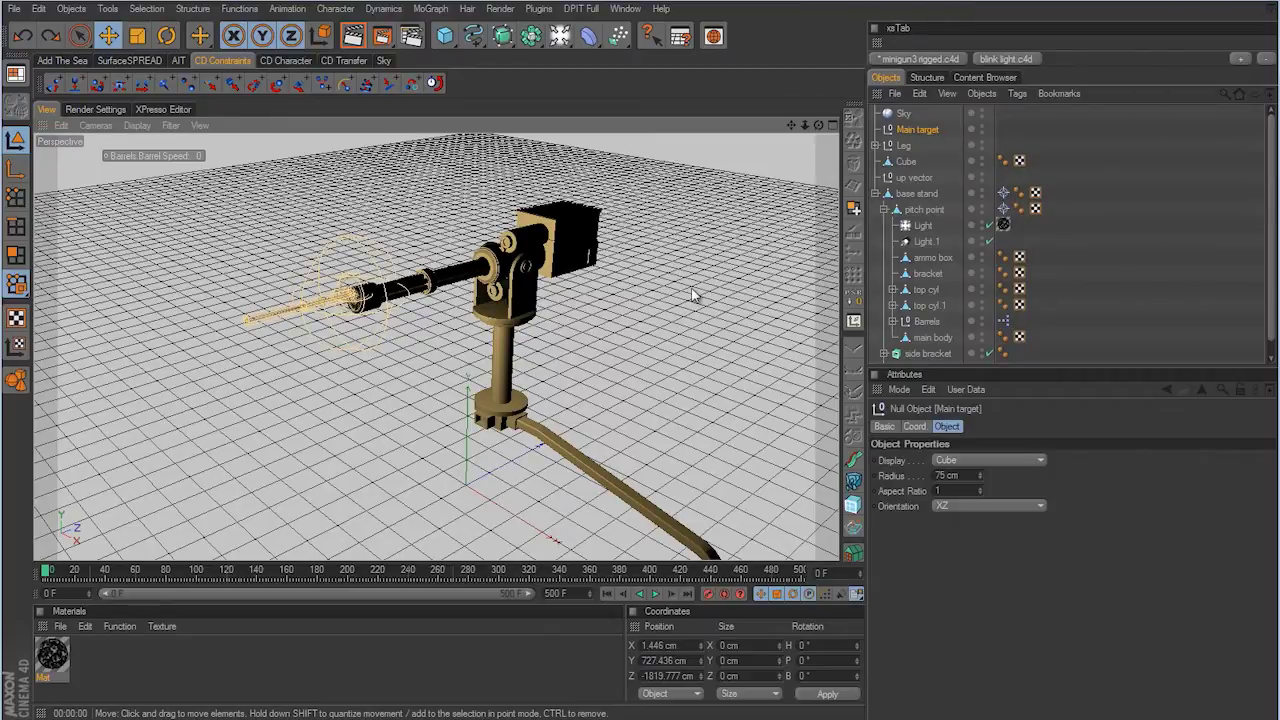
Step: Add a Boolean user data entry named "Muzzle Flash On/Off" to the Barrels null
left_click(928, 322)
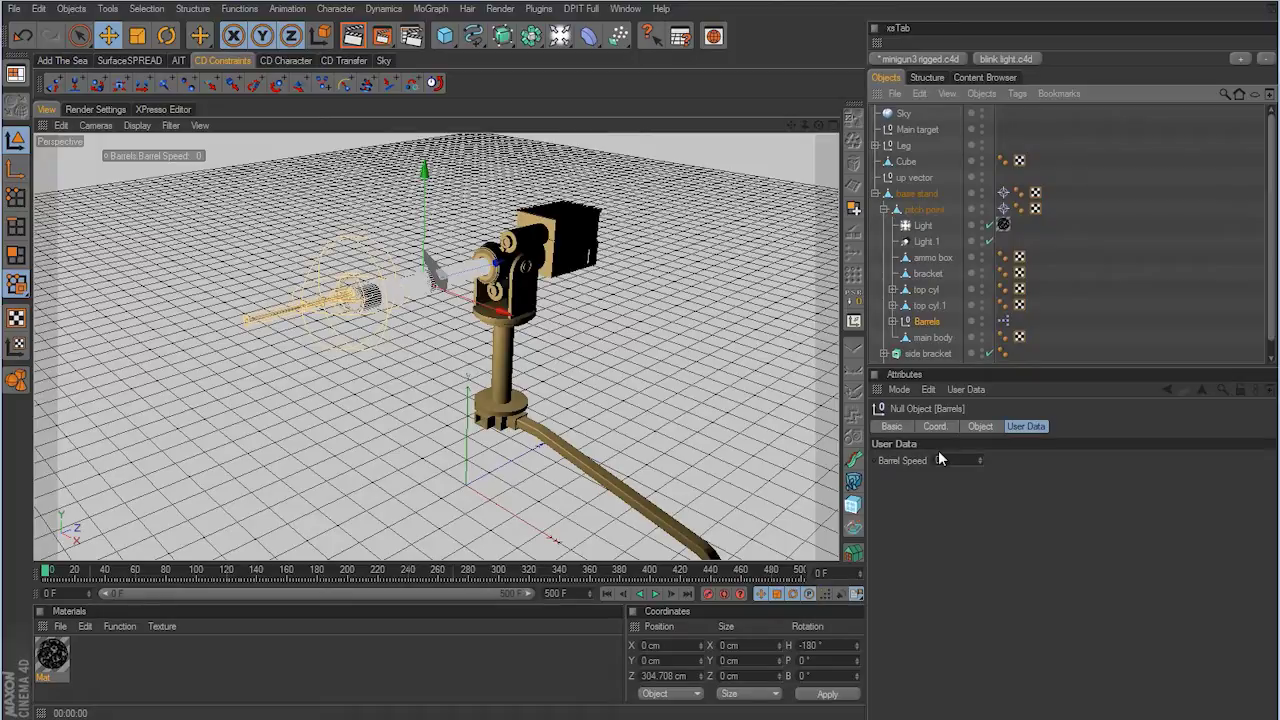
left_click(968, 389)
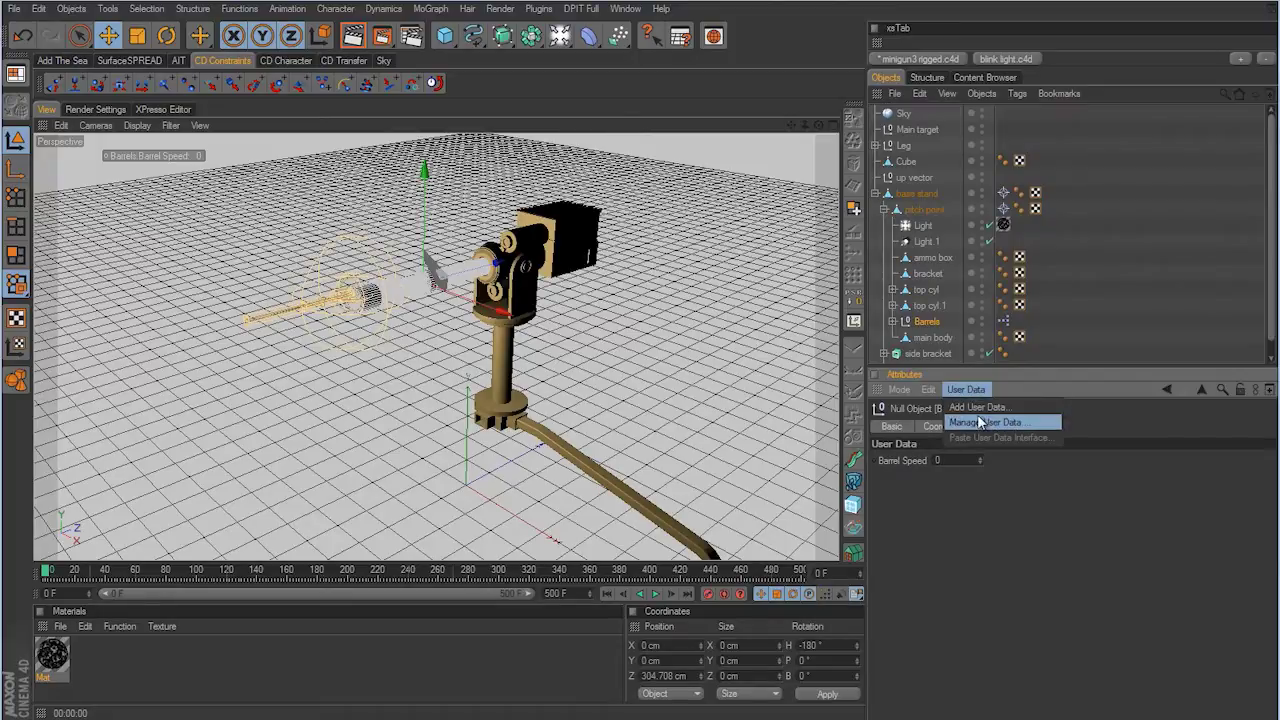
left_click(980, 423)
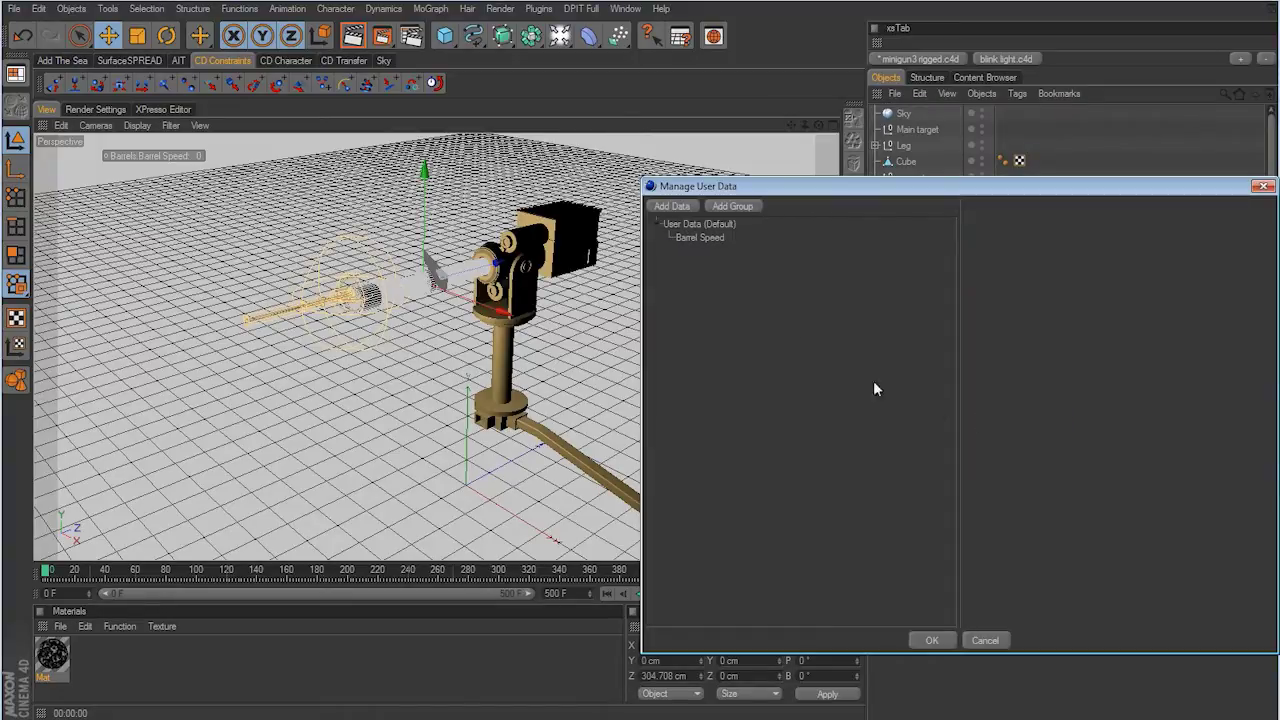
left_click(672, 206)
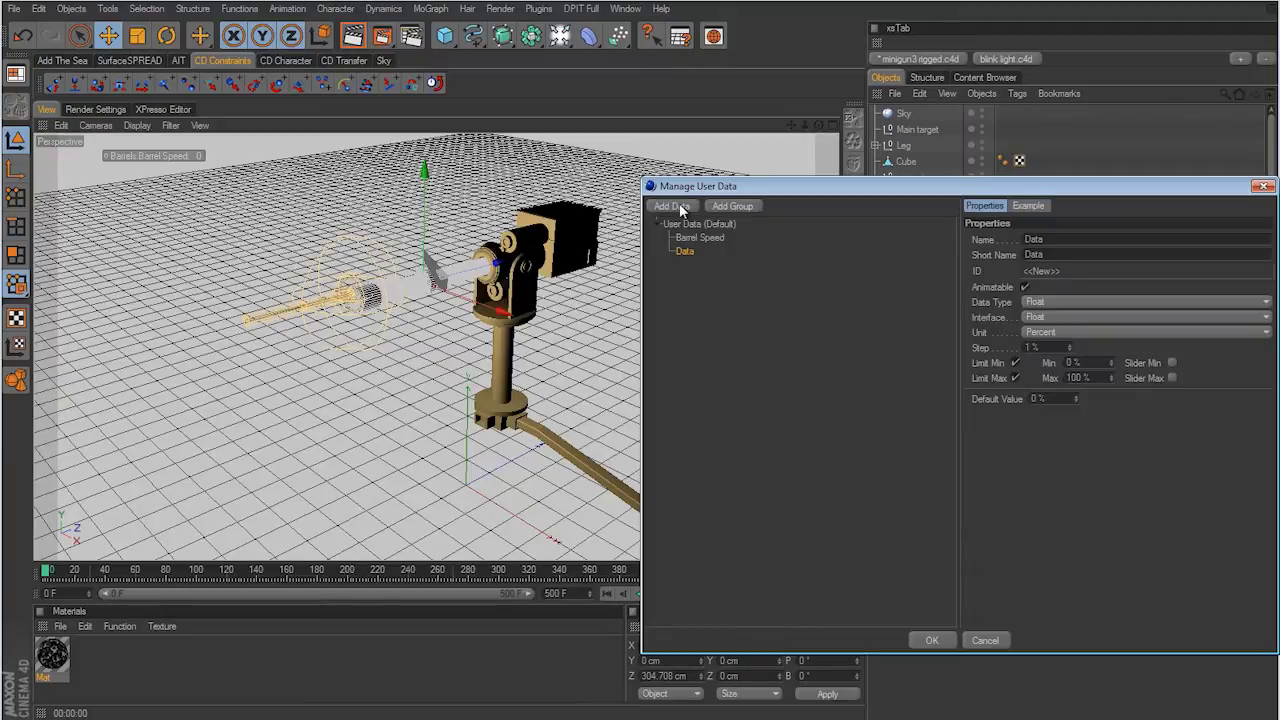
left_click_drag(1062, 237, 958, 235)
type("Muzzle Flash")
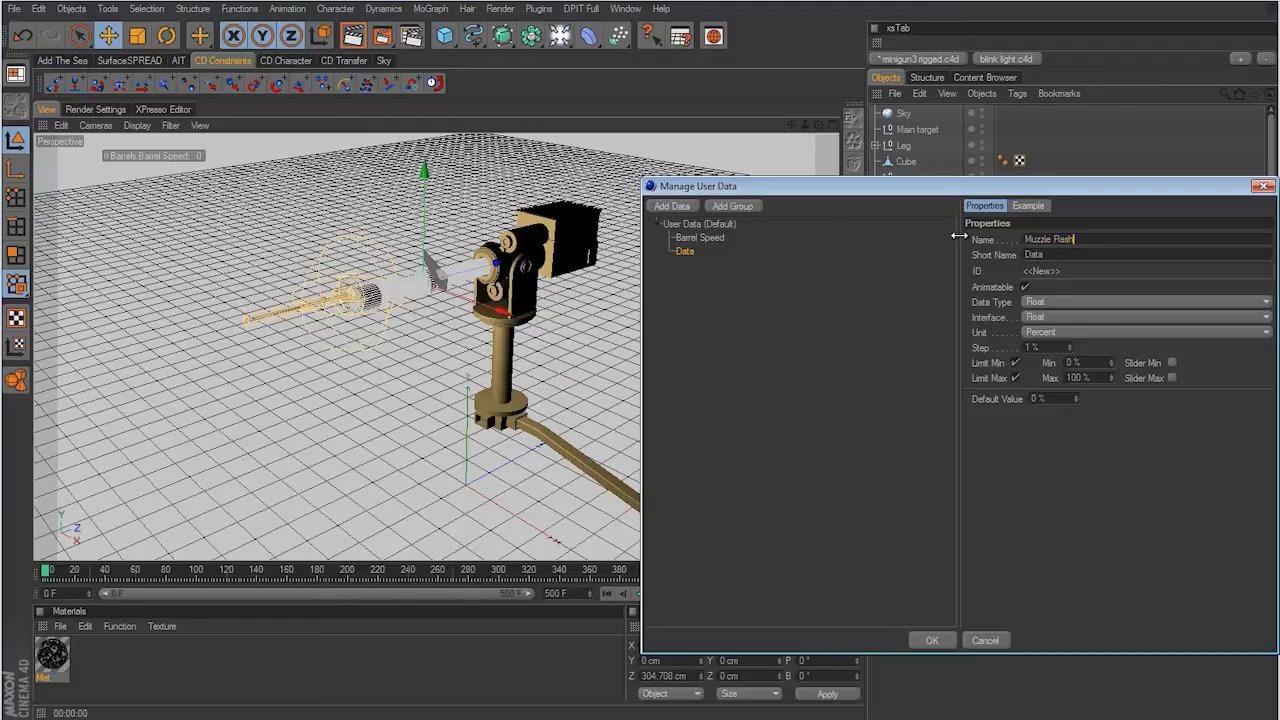
type(" On/Off")
left_click(1035, 303)
left_click(1046, 333)
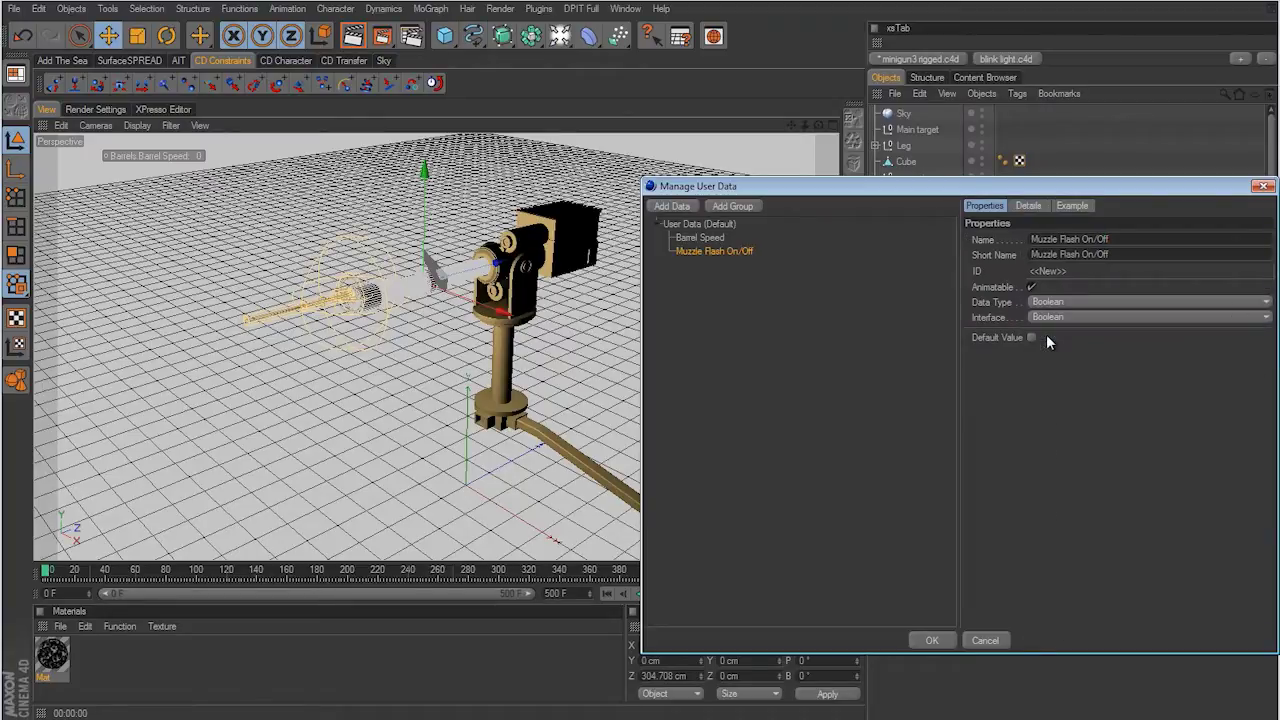
left_click(932, 641)
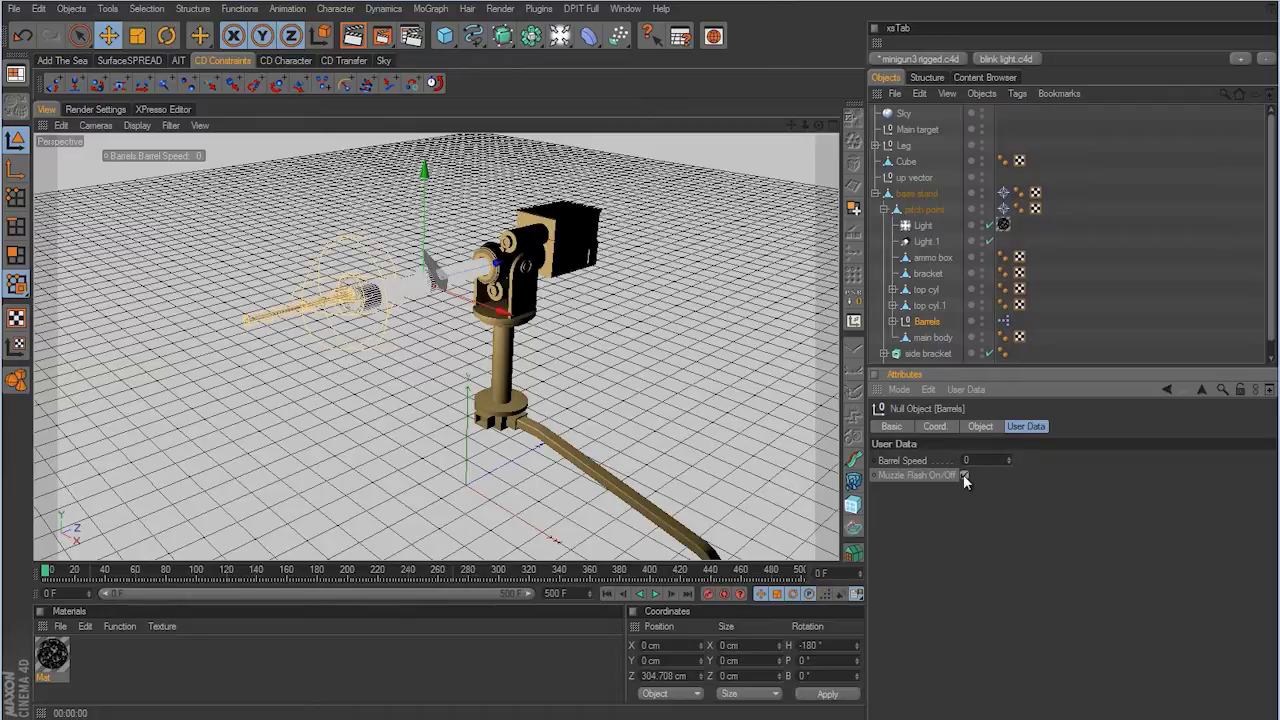
Step: In the Barrels XPresso, add a Muzzle Flash On/Off output port to the source Barrels node and widen the node to fit its label
double_click(1003, 322)
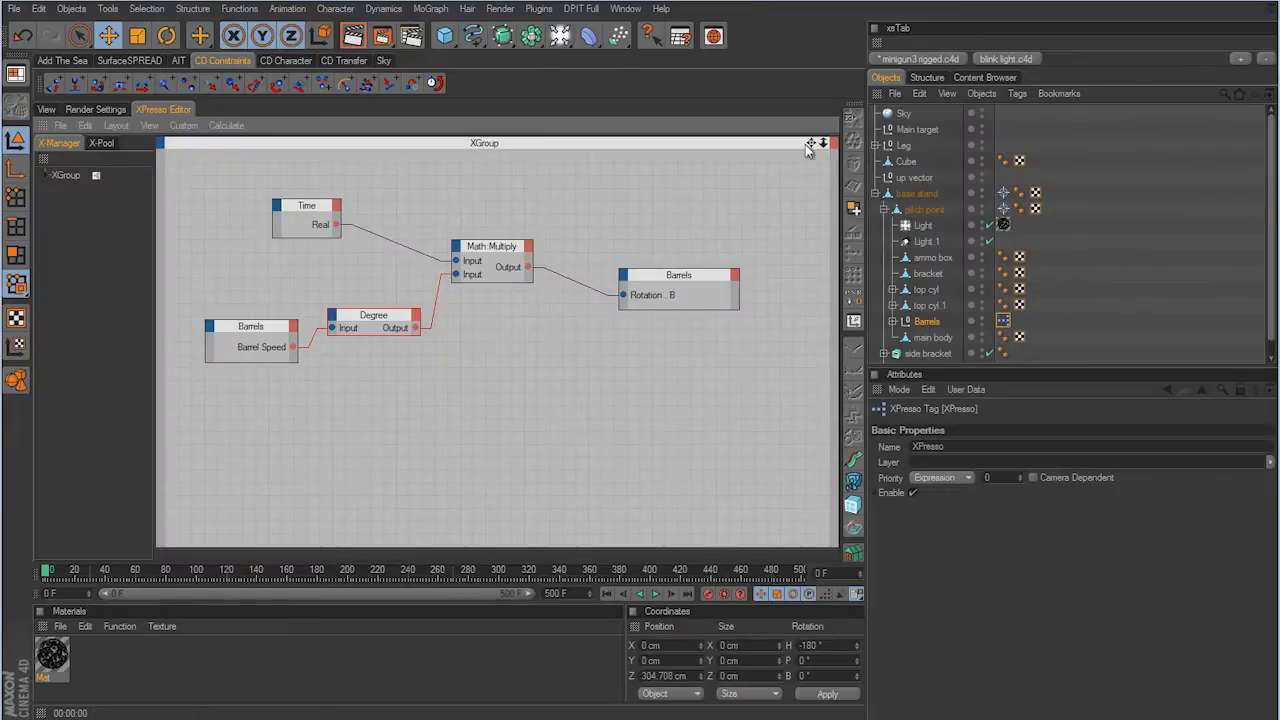
key("h")
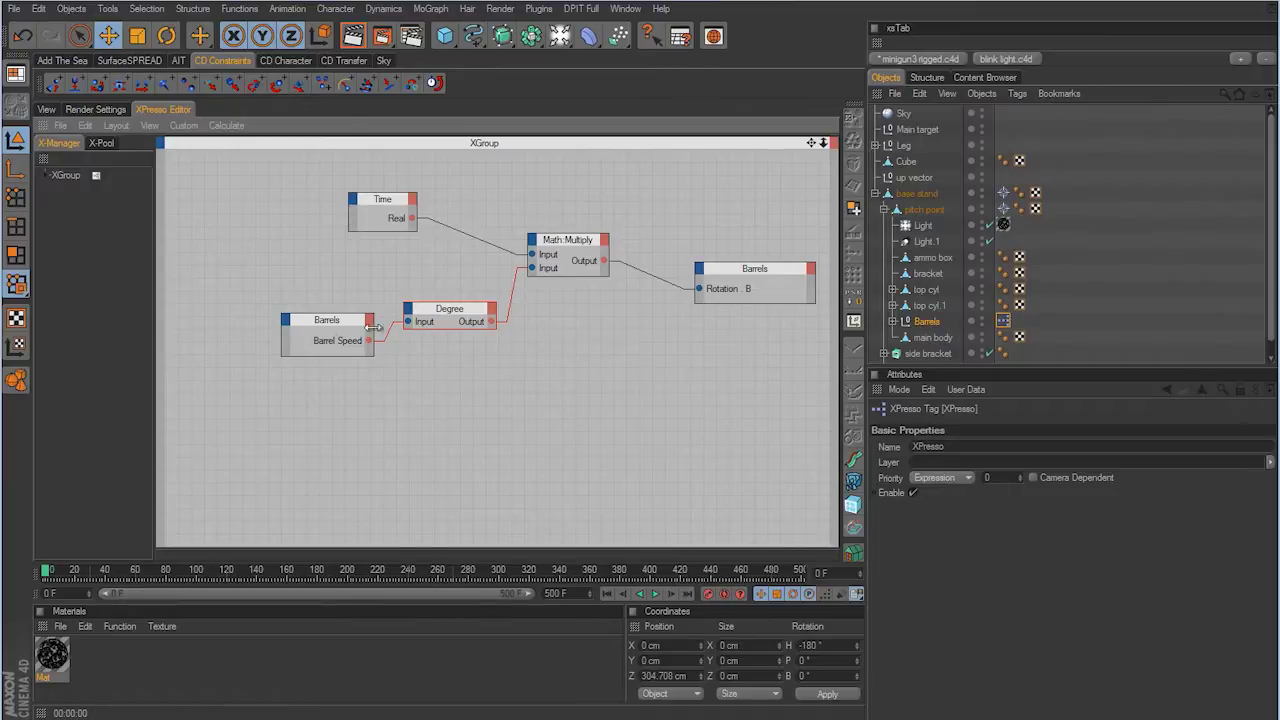
left_click_drag(334, 328, 280, 333)
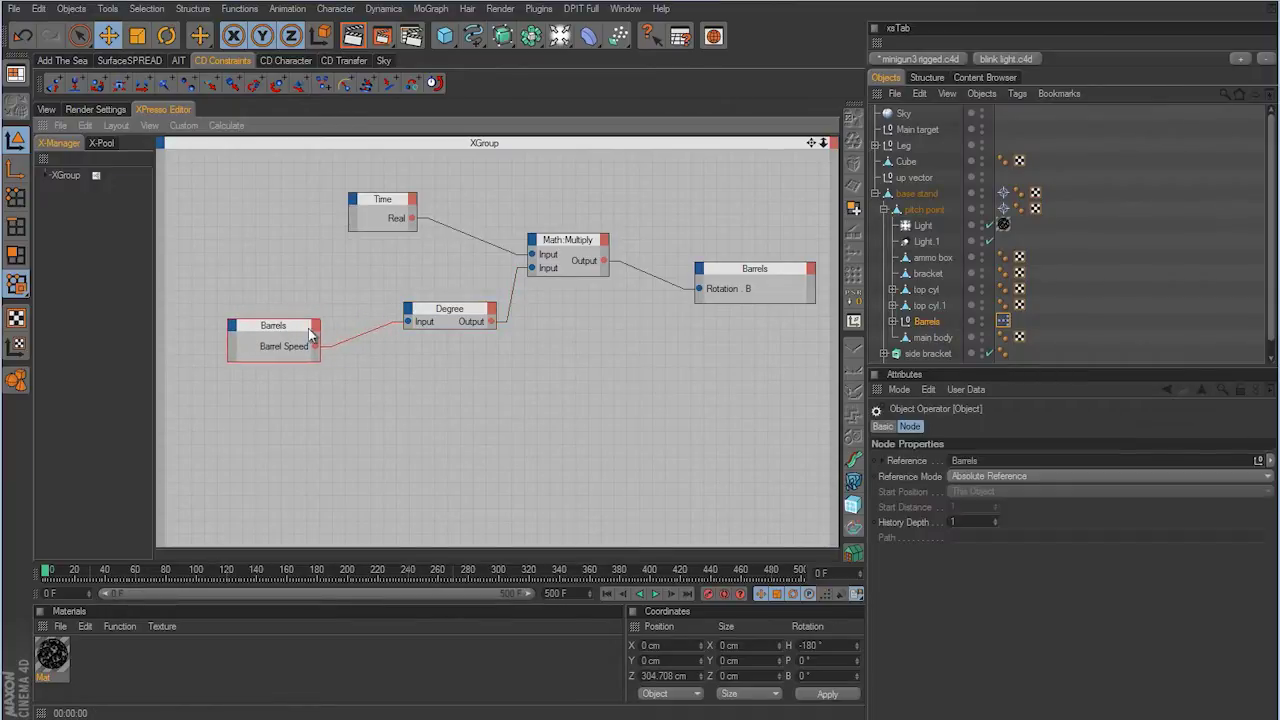
left_click(317, 328)
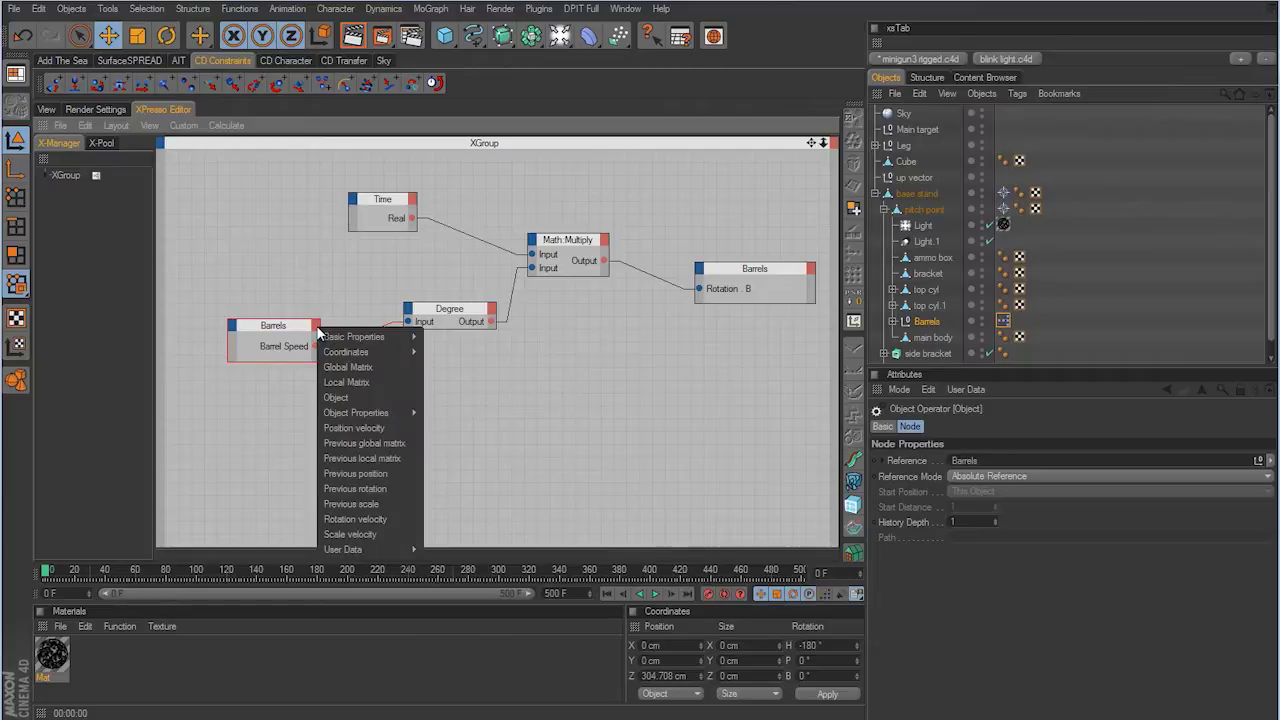
mouse_move(390, 549)
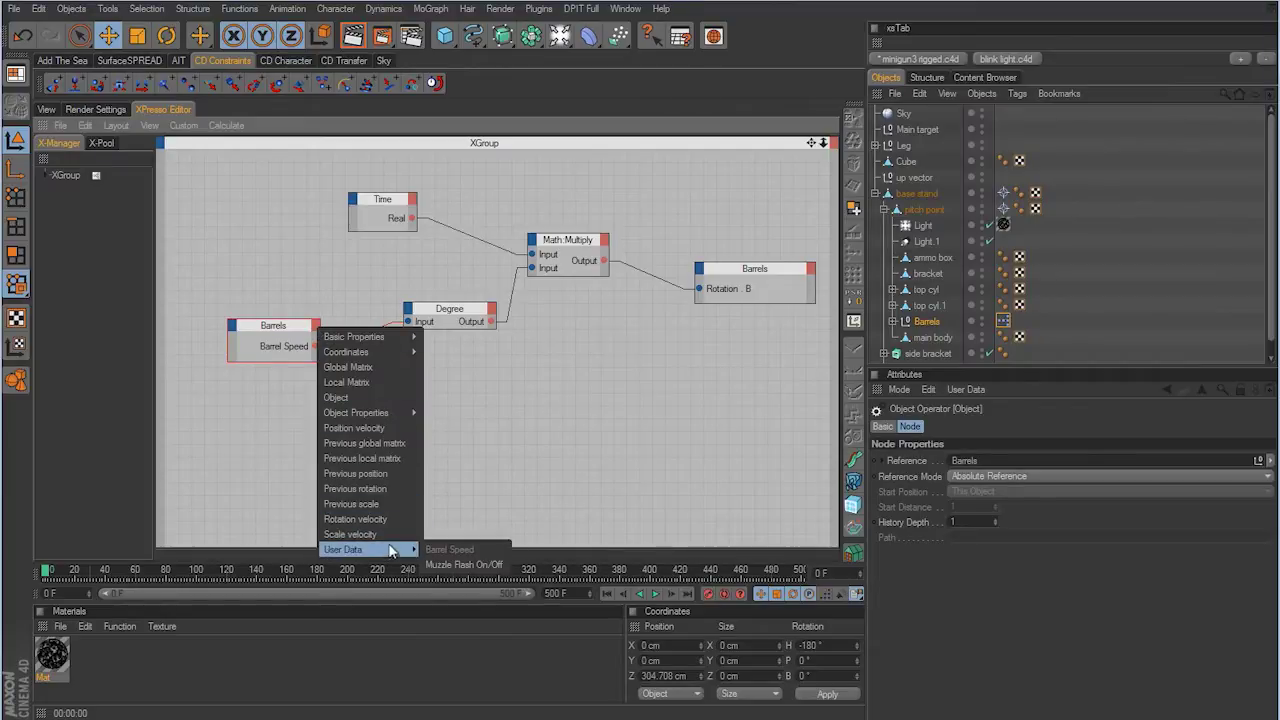
left_click(446, 563)
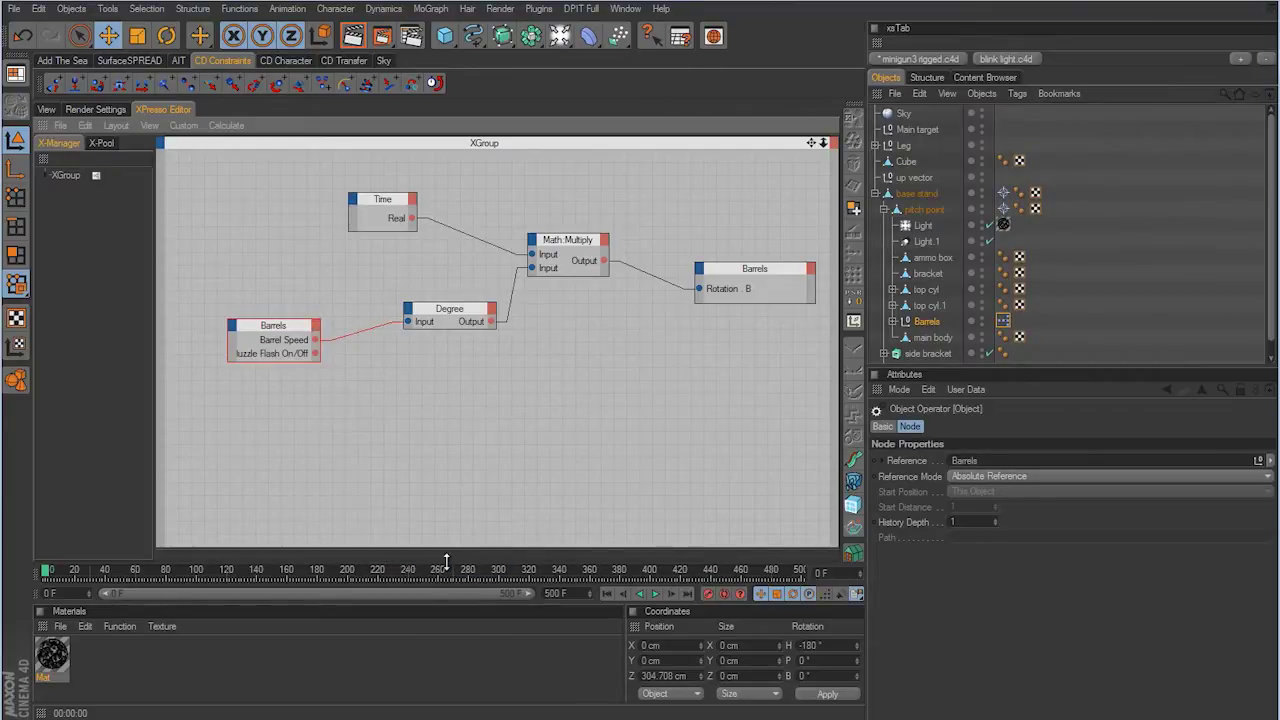
left_click_drag(228, 364, 210, 374)
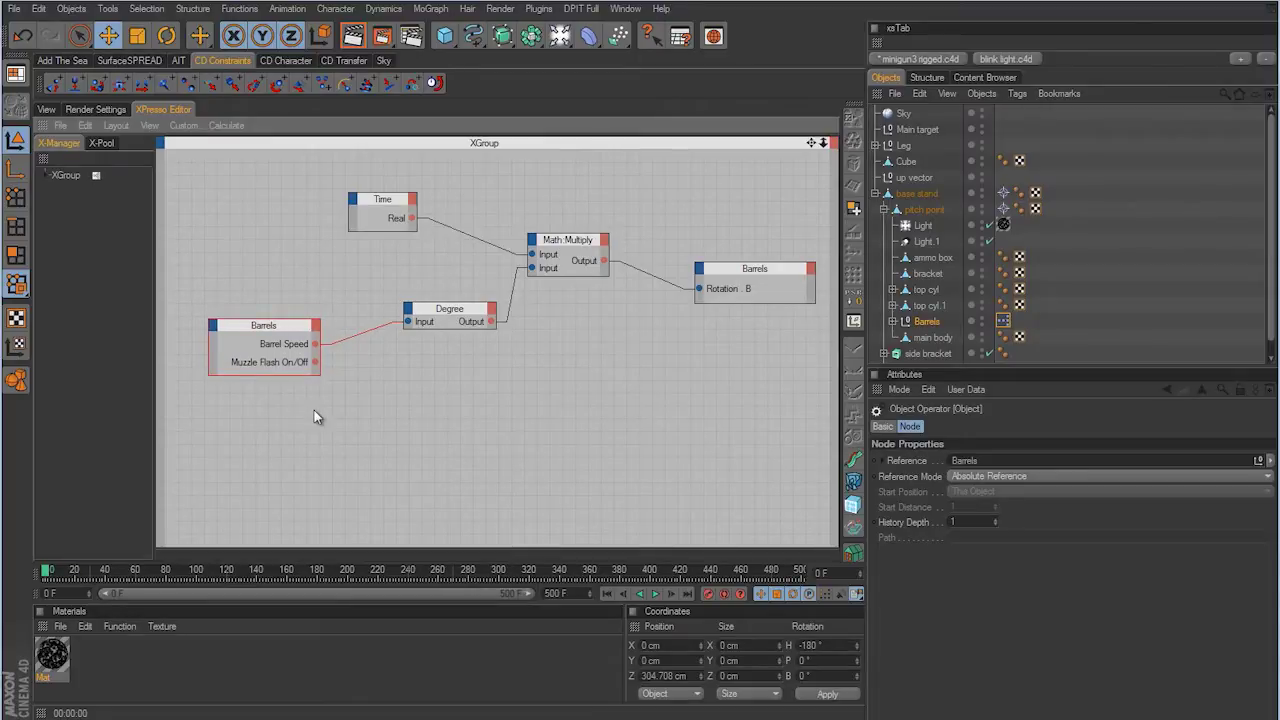
Step: Add a Condition logic node and place it below the Degree node
right_click(341, 402)
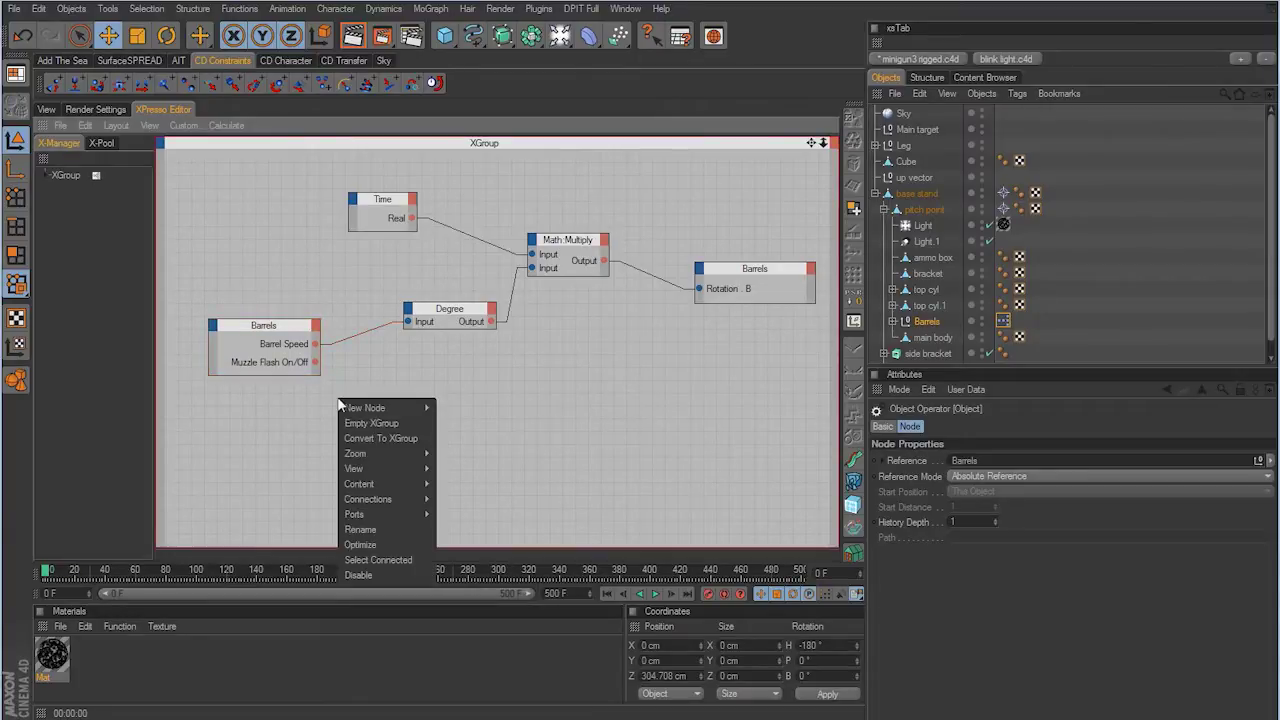
mouse_move(354, 410)
mouse_move(433, 403)
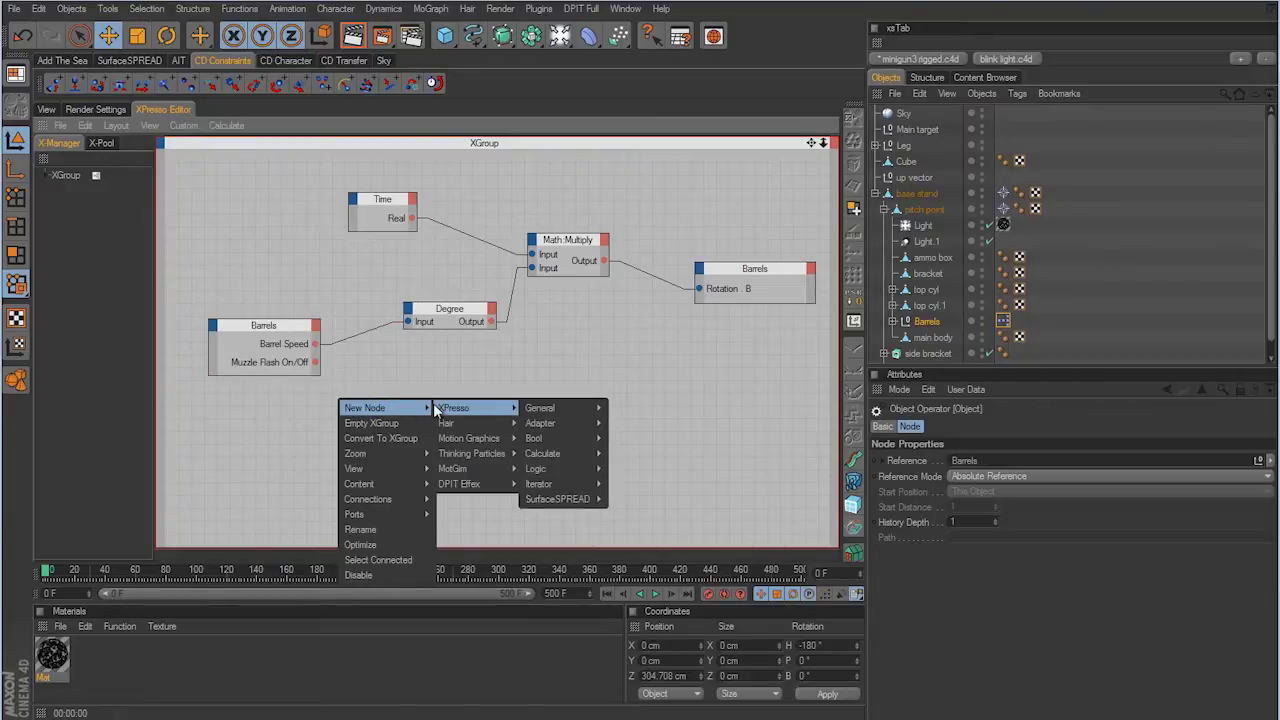
mouse_move(560, 468)
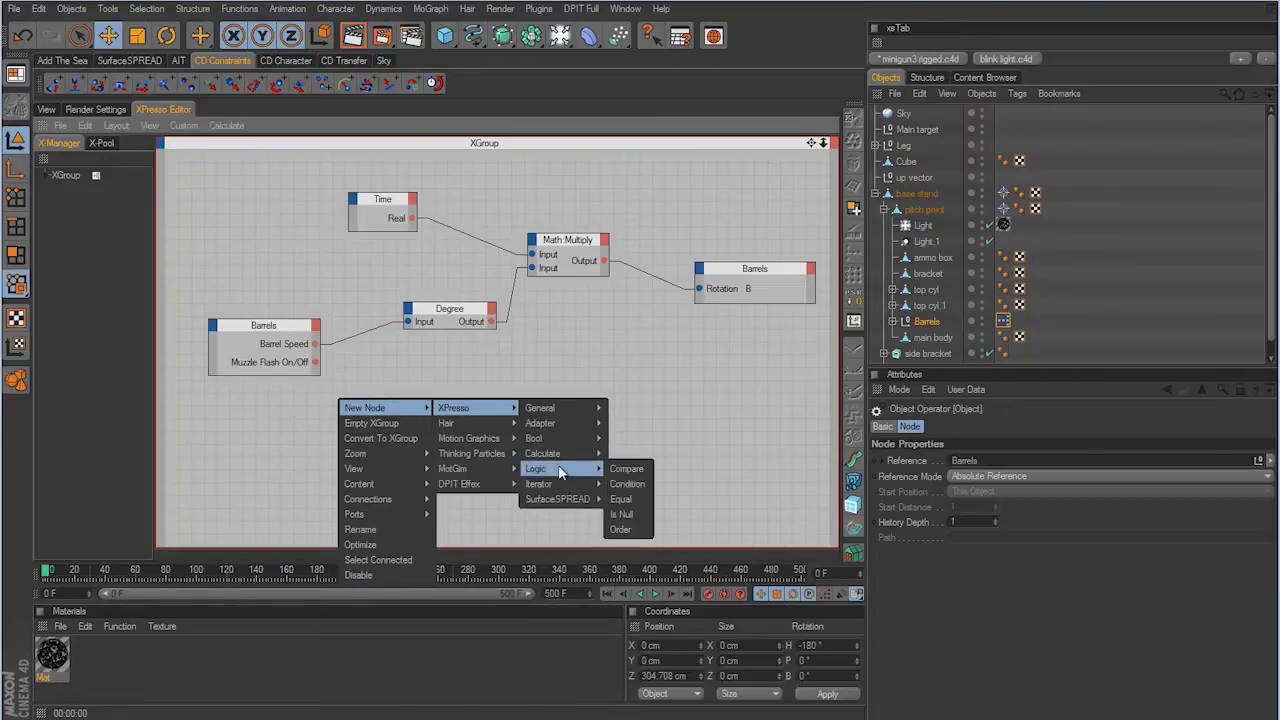
left_click(630, 485)
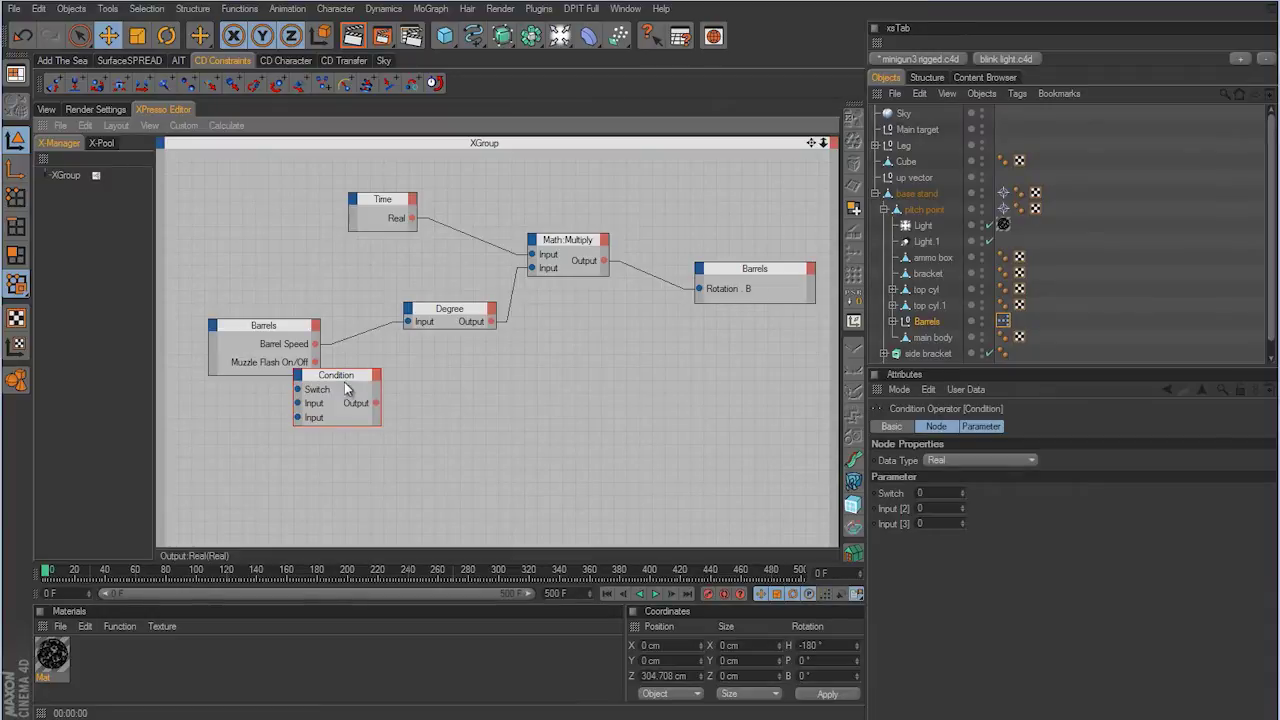
left_click_drag(346, 383, 419, 374)
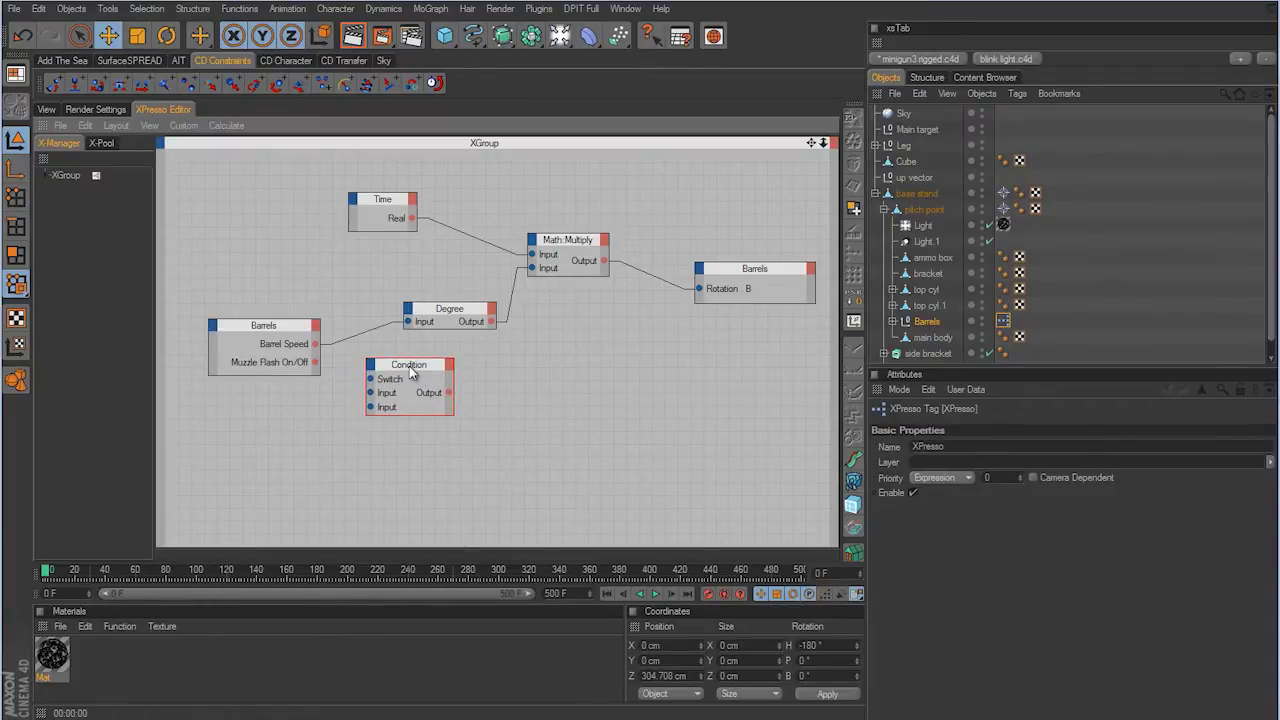
Step: Set the Condition node's Input [2] to 1 and connect the Muzzle Flash On/Off output to its Switch input
left_click(410, 372)
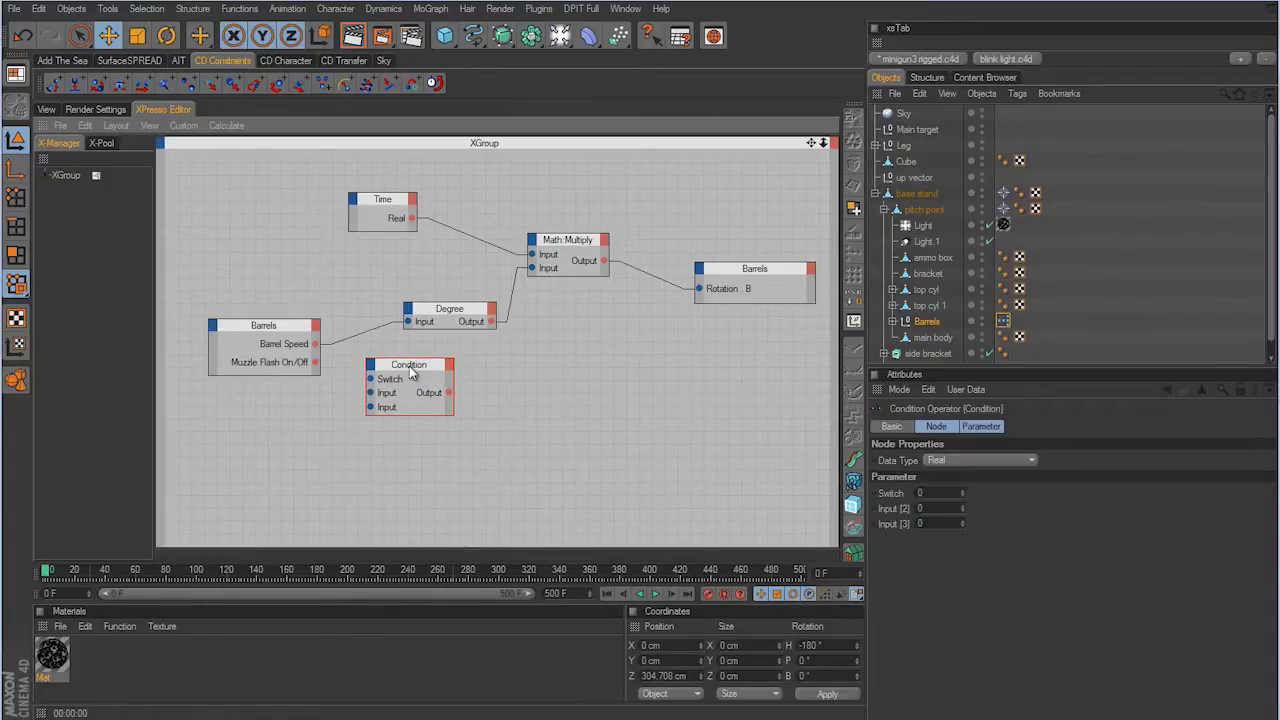
left_click(962, 506)
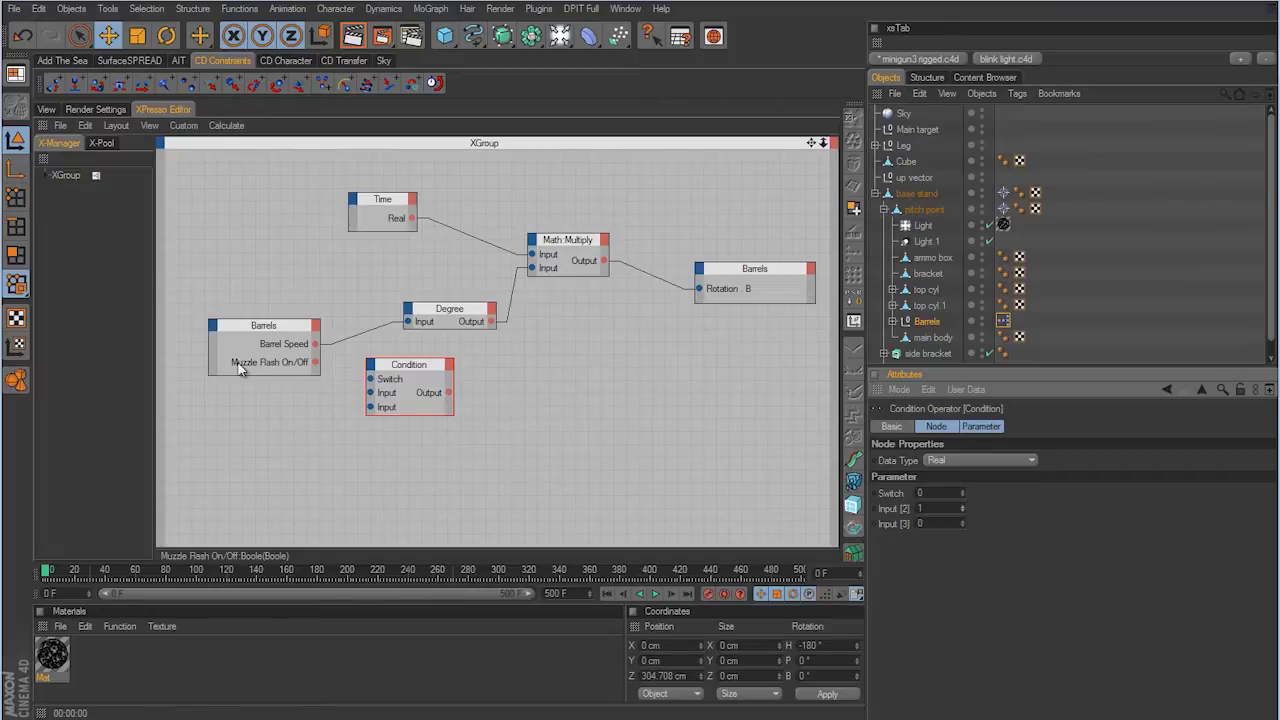
left_click_drag(315, 363, 370, 381)
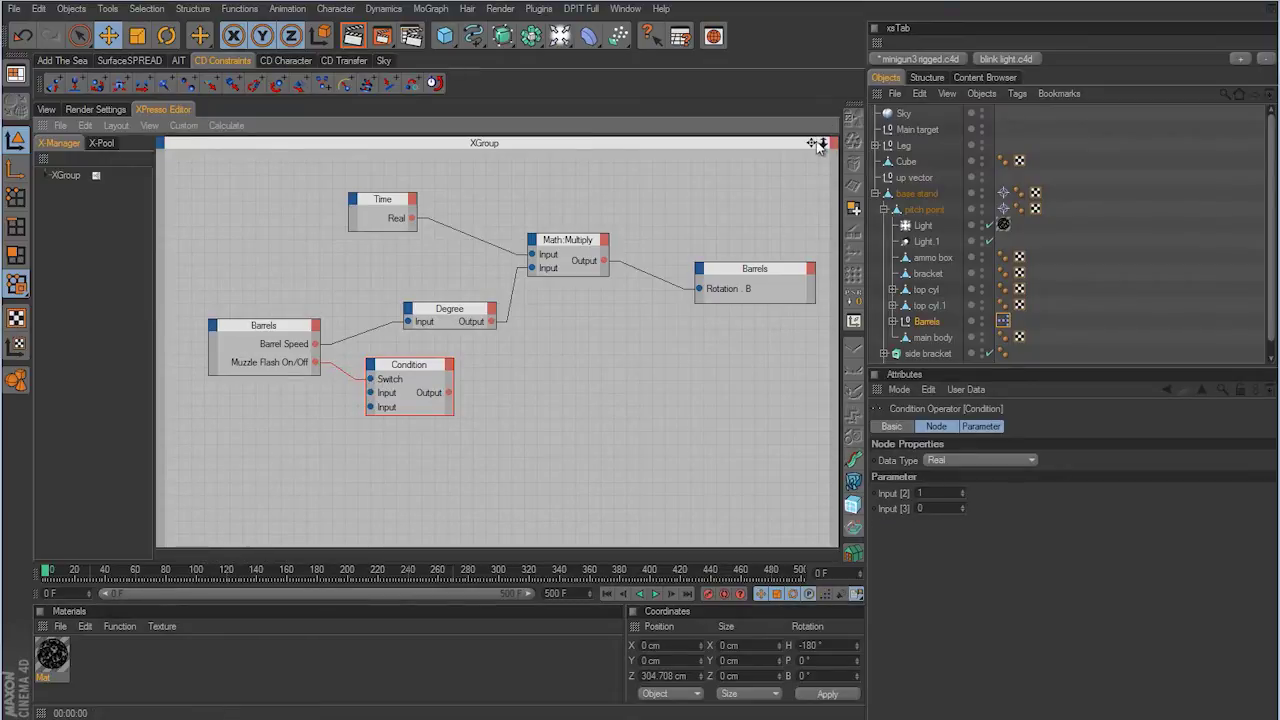
Step: Add a Math node beside the Condition node and set its function to Divide
left_click_drag(811, 143, 793, 139)
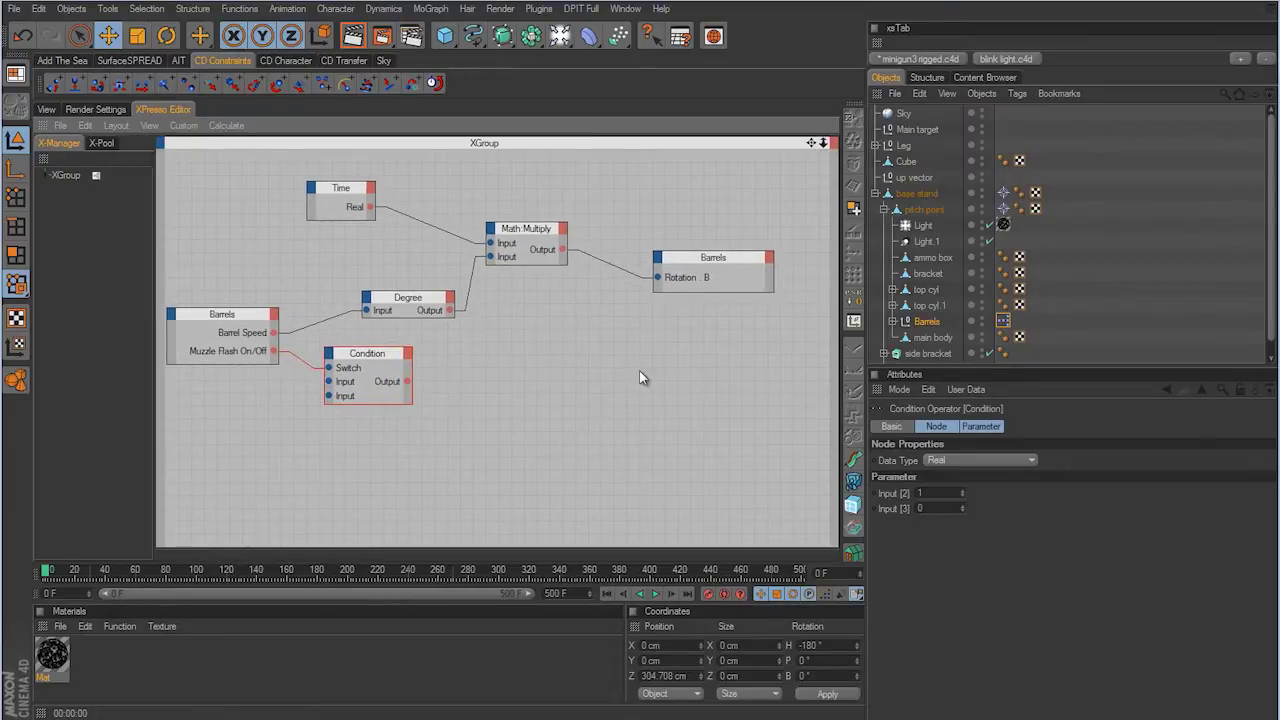
right_click(460, 371)
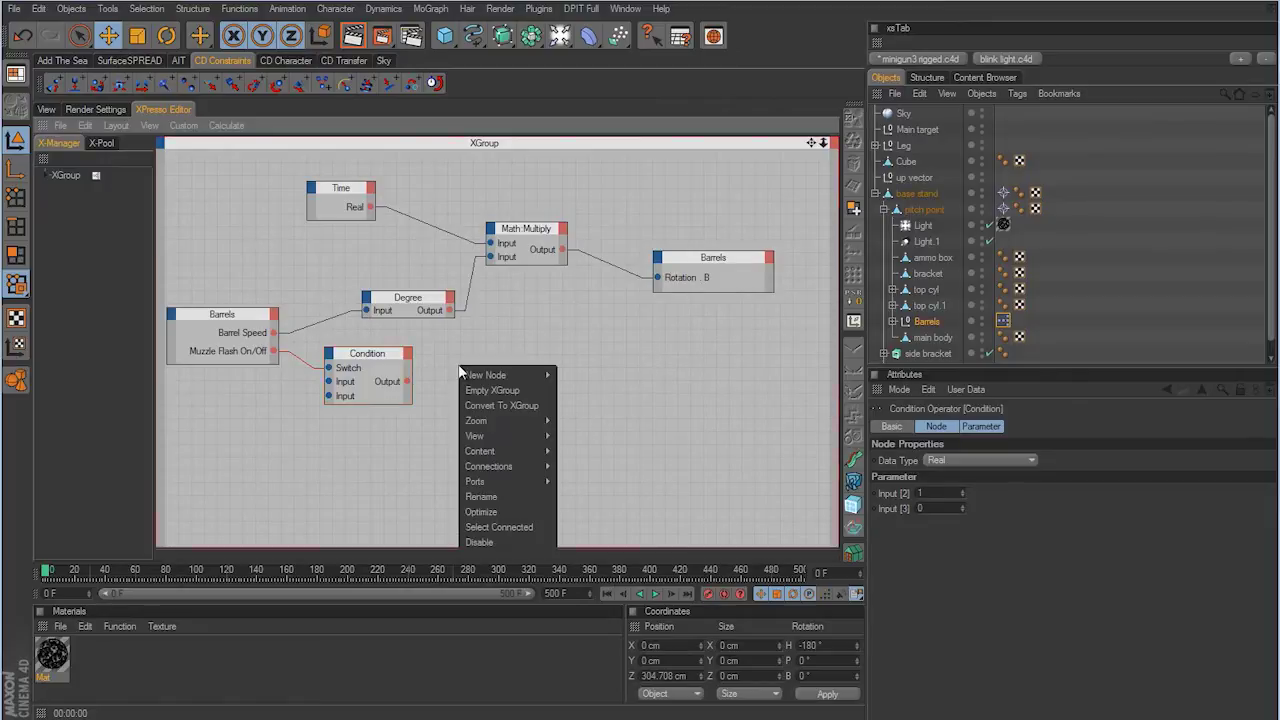
mouse_move(466, 376)
mouse_move(575, 375)
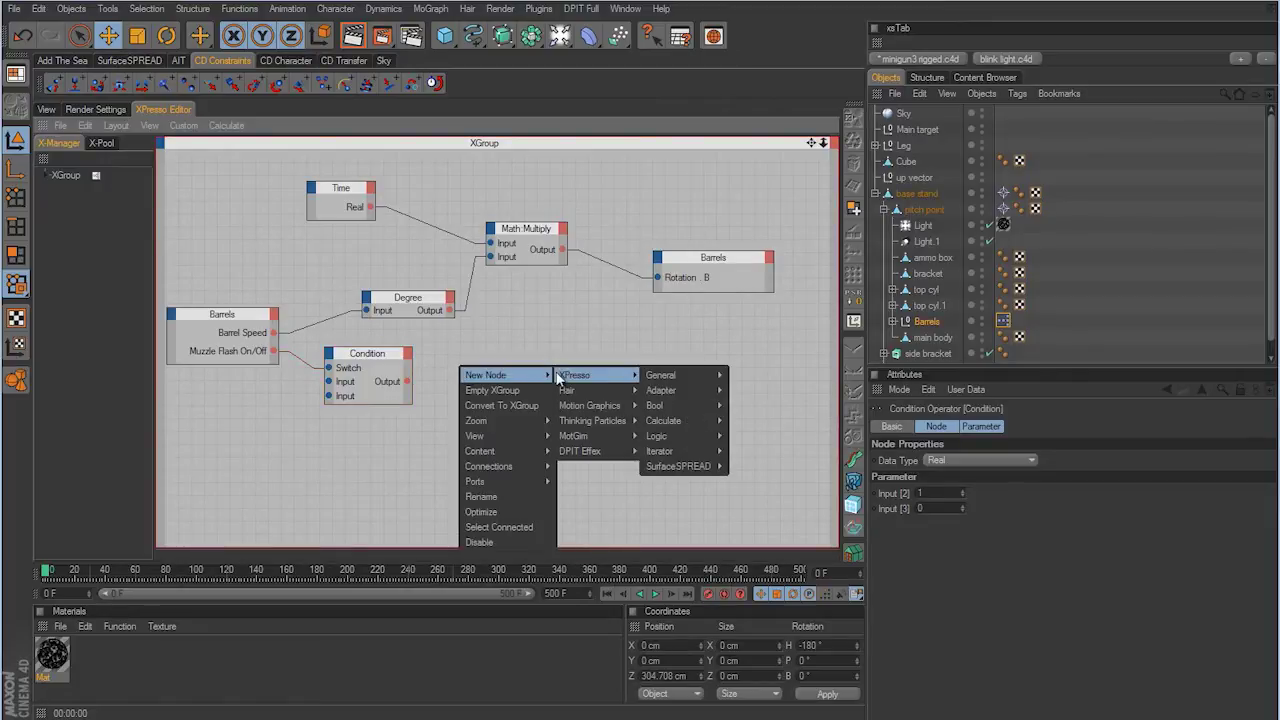
mouse_move(663, 421)
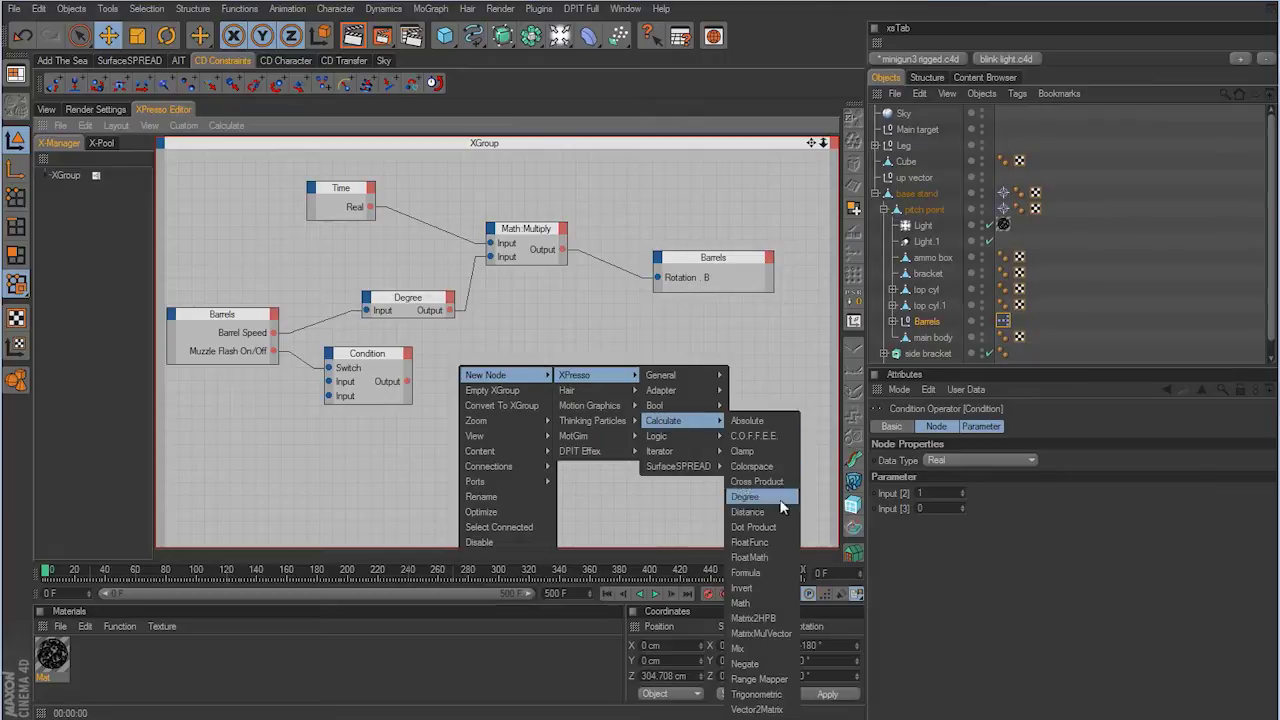
left_click(760, 603)
left_click_drag(465, 358, 547, 371)
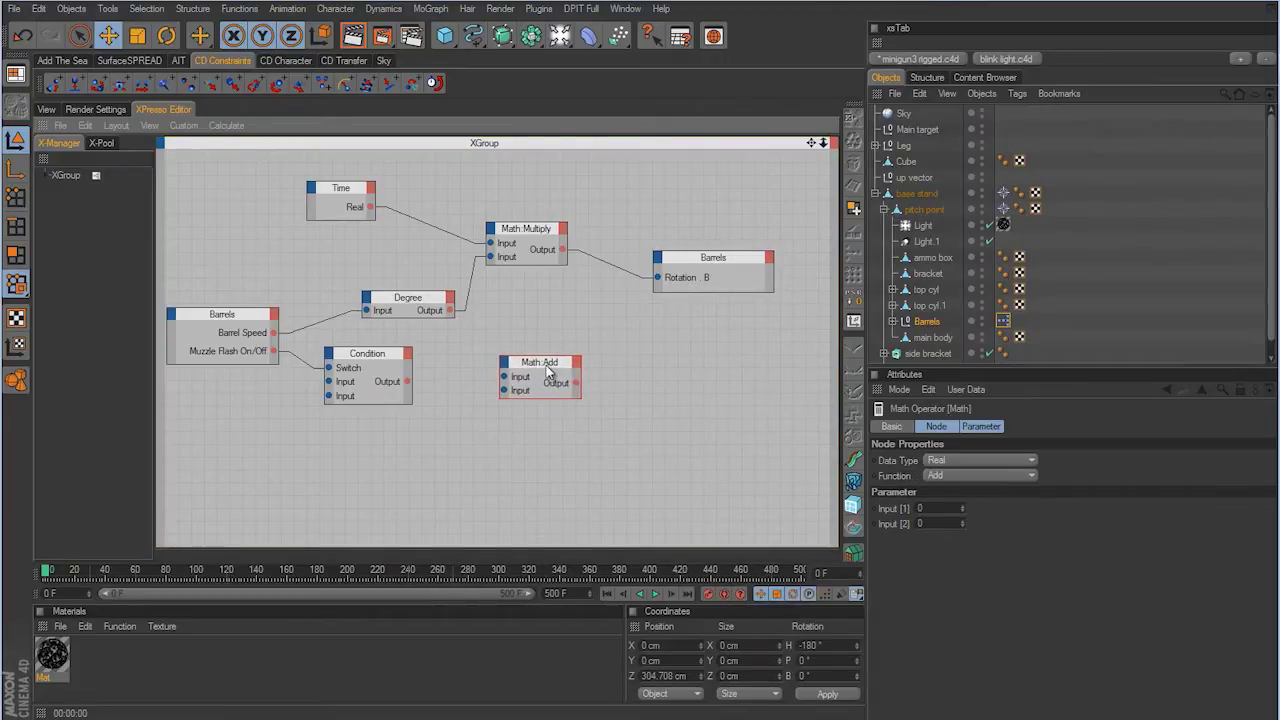
left_click(1030, 475)
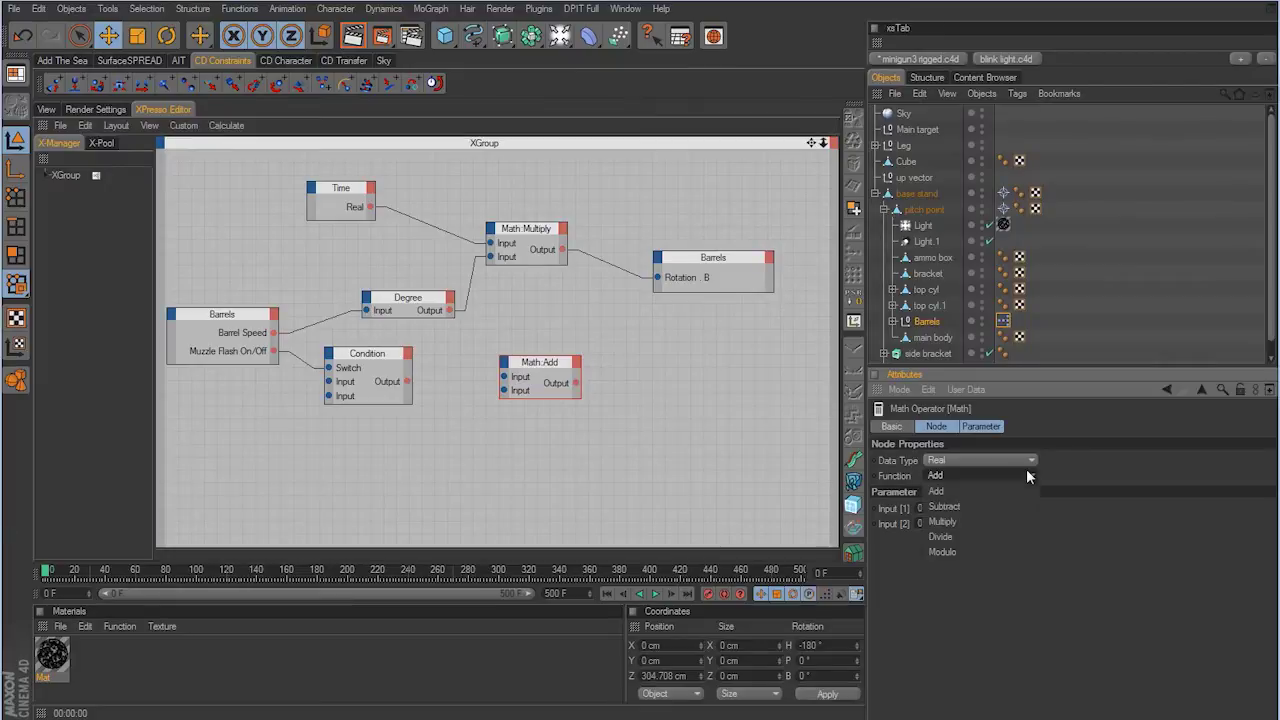
left_click(1010, 536)
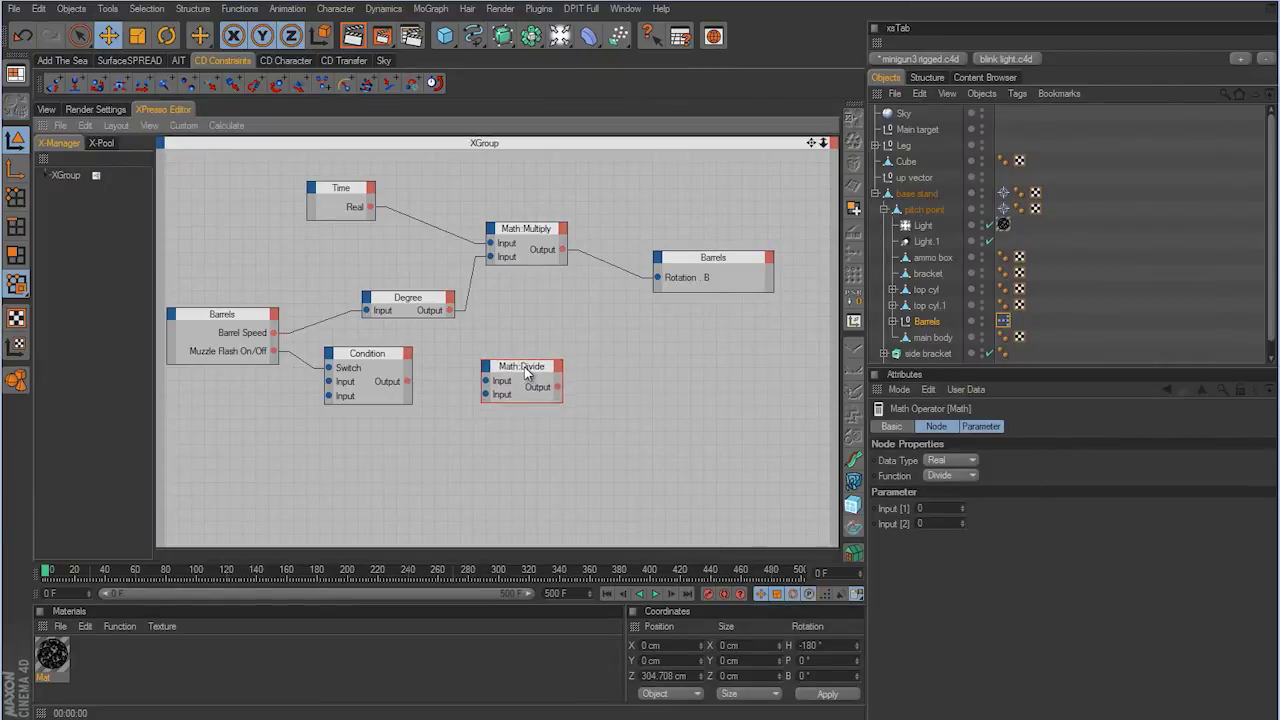
left_click_drag(547, 372, 493, 371)
right_click(438, 428)
mouse_move(464, 433)
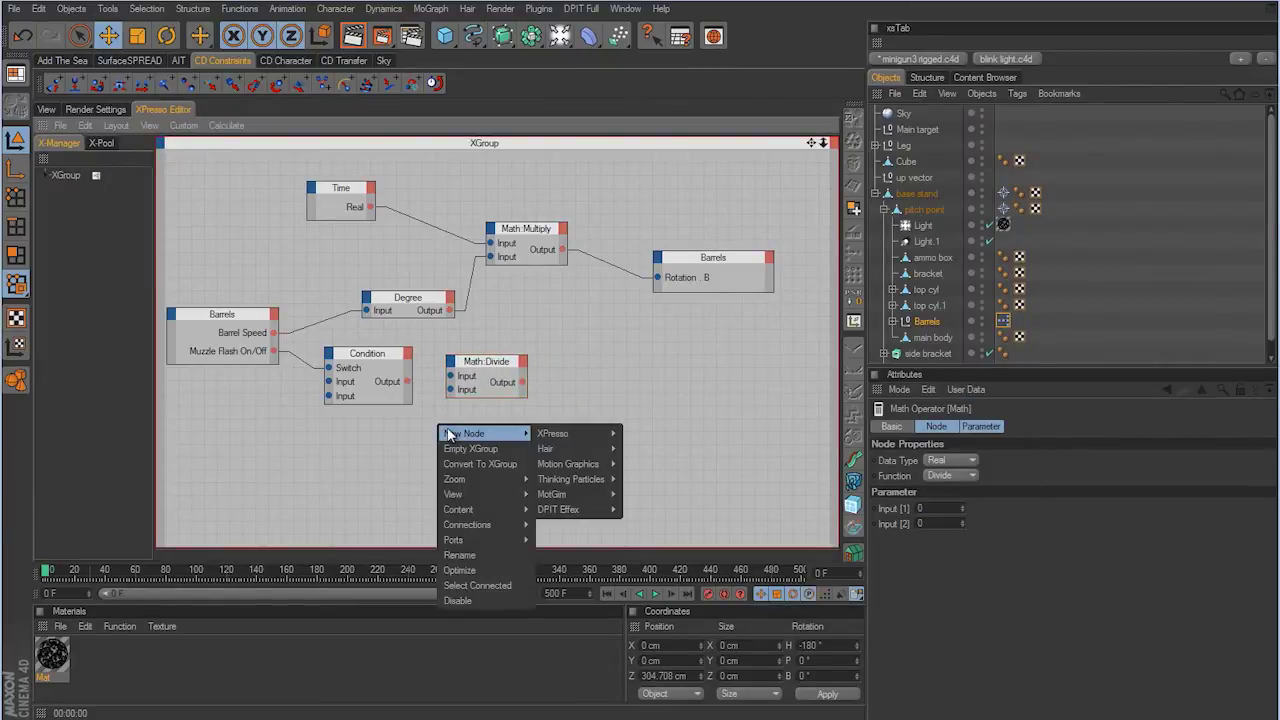
mouse_move(551, 494)
mouse_move(660, 494)
left_click(707, 374)
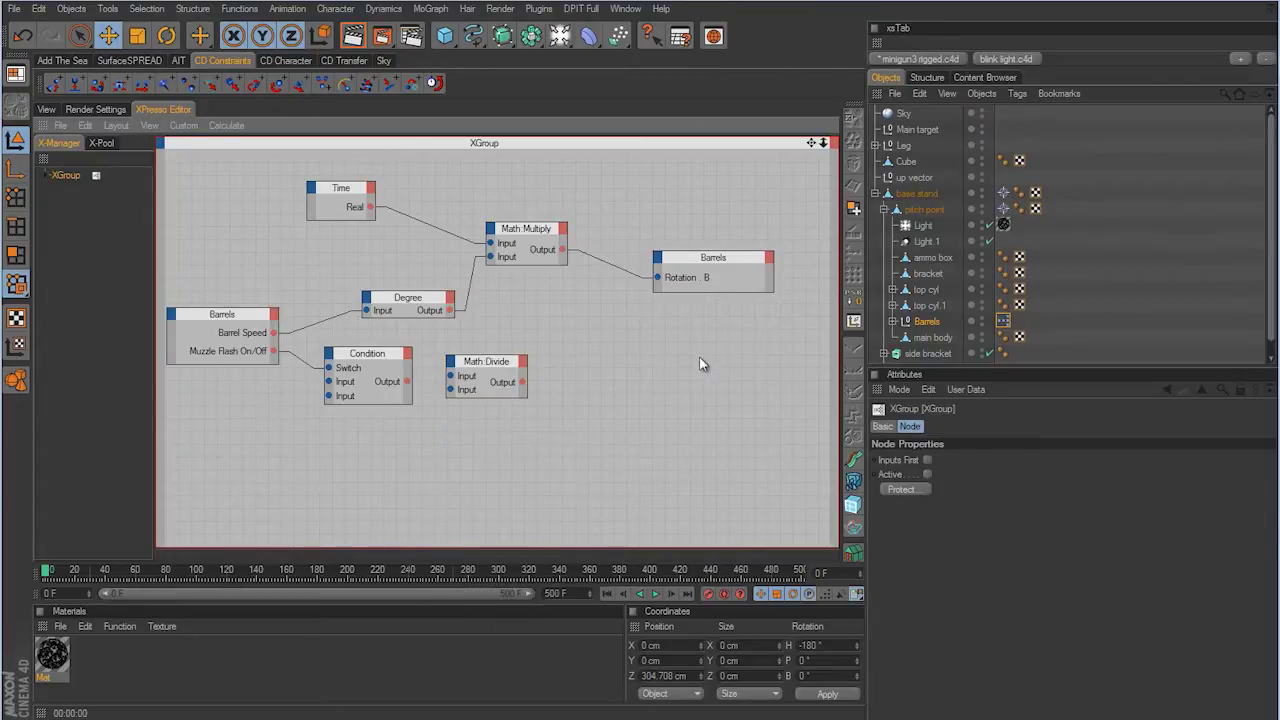
Step: Duplicate the Math:Divide node beside the original, change the copy's function to Modulo and set its Input [2] to 2
left_click(481, 369)
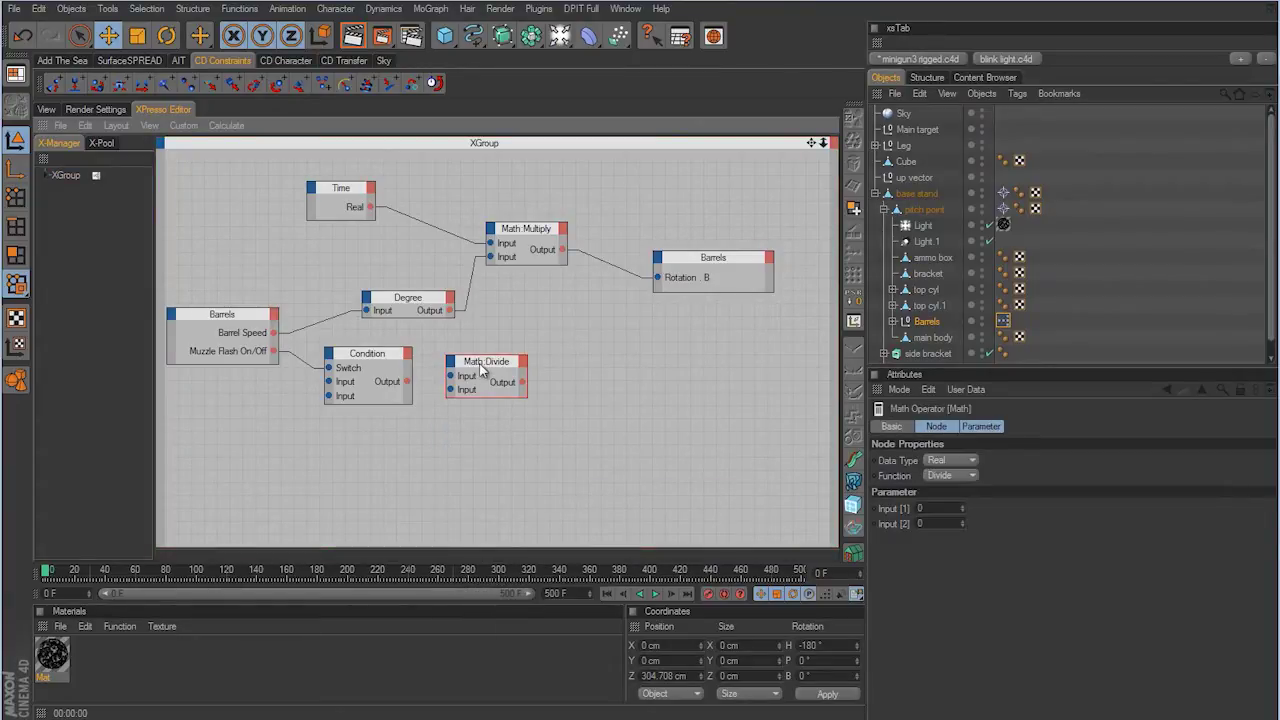
left_click_drag(481, 369, 614, 372, "ctrl")
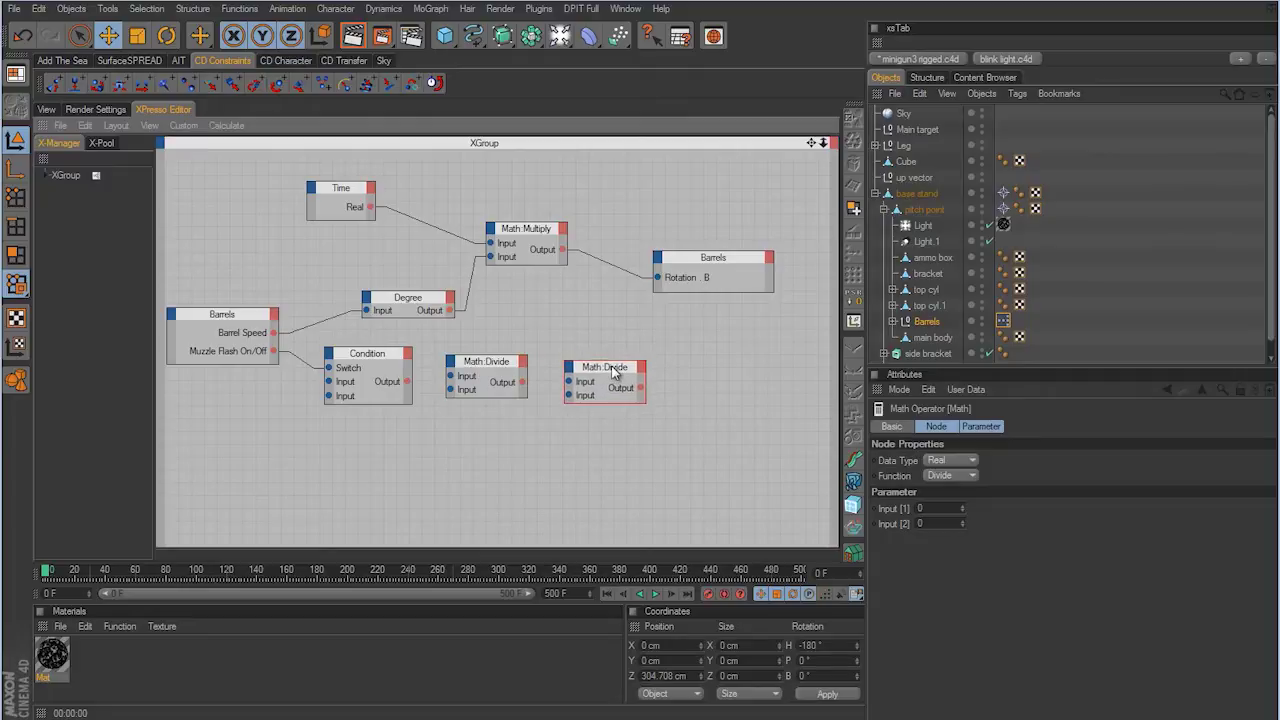
left_click(949, 476)
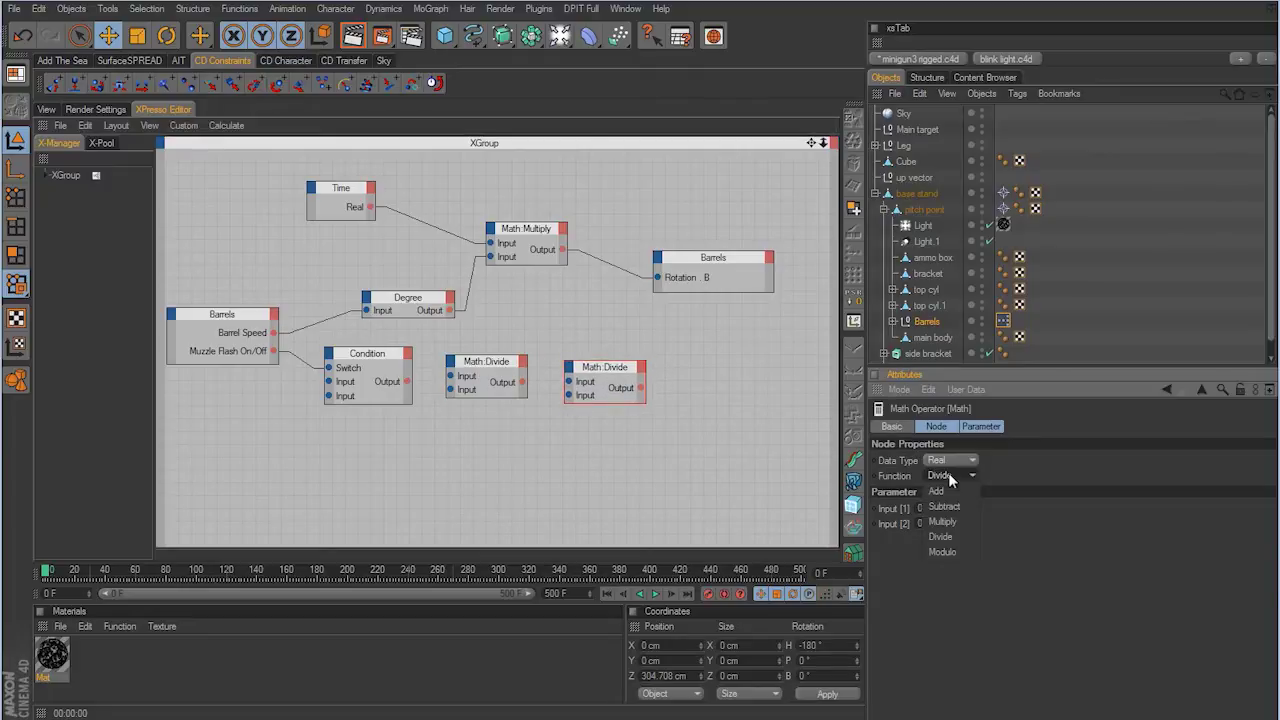
left_click(954, 551)
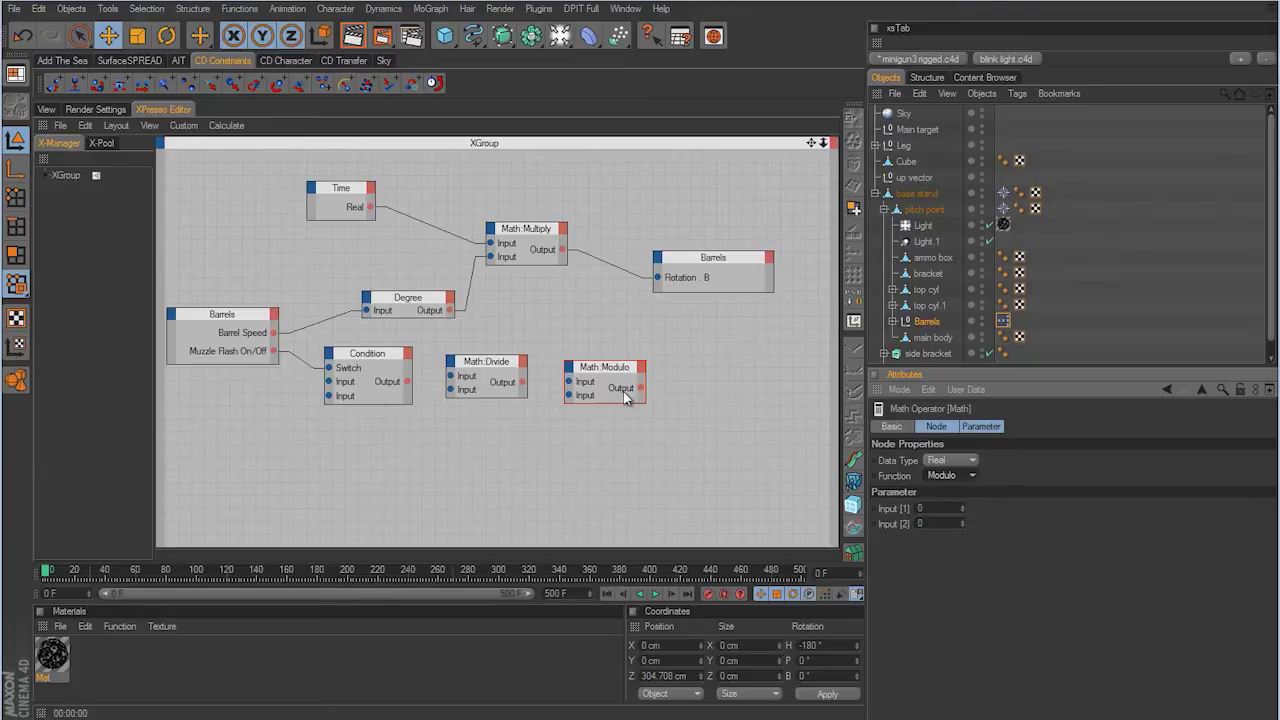
left_click_drag(613, 374, 601, 375)
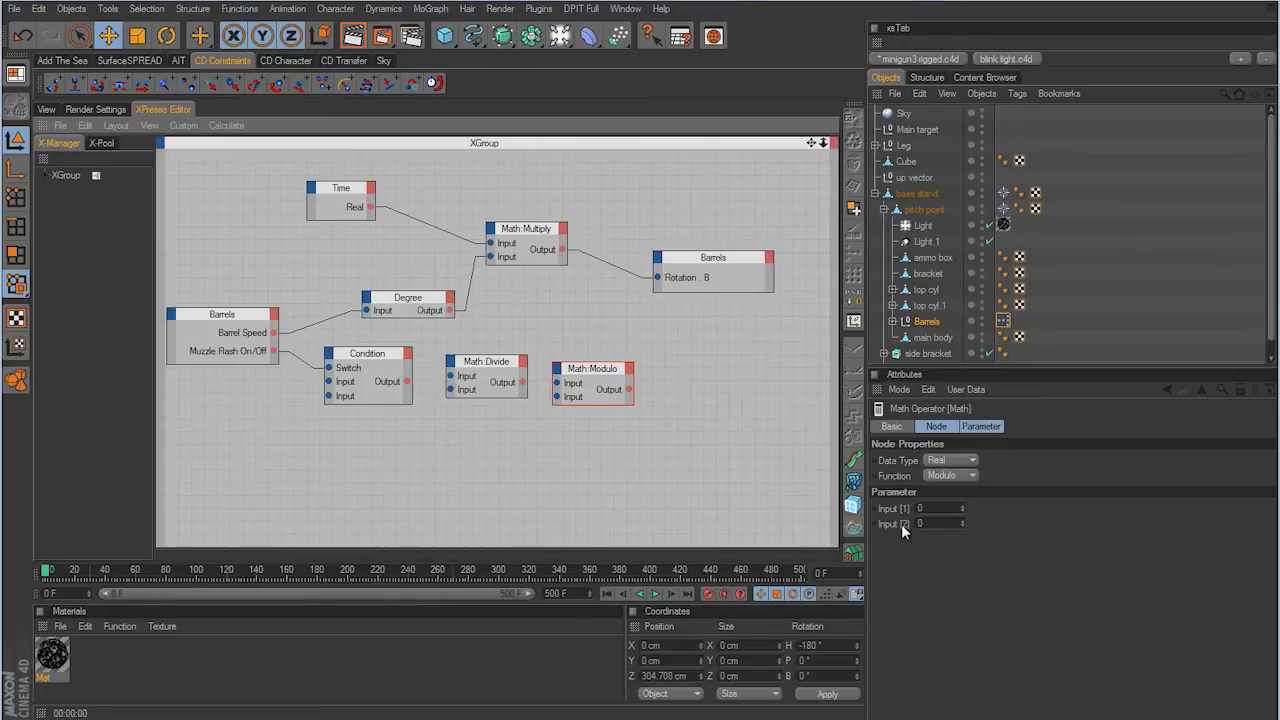
left_click(962, 520)
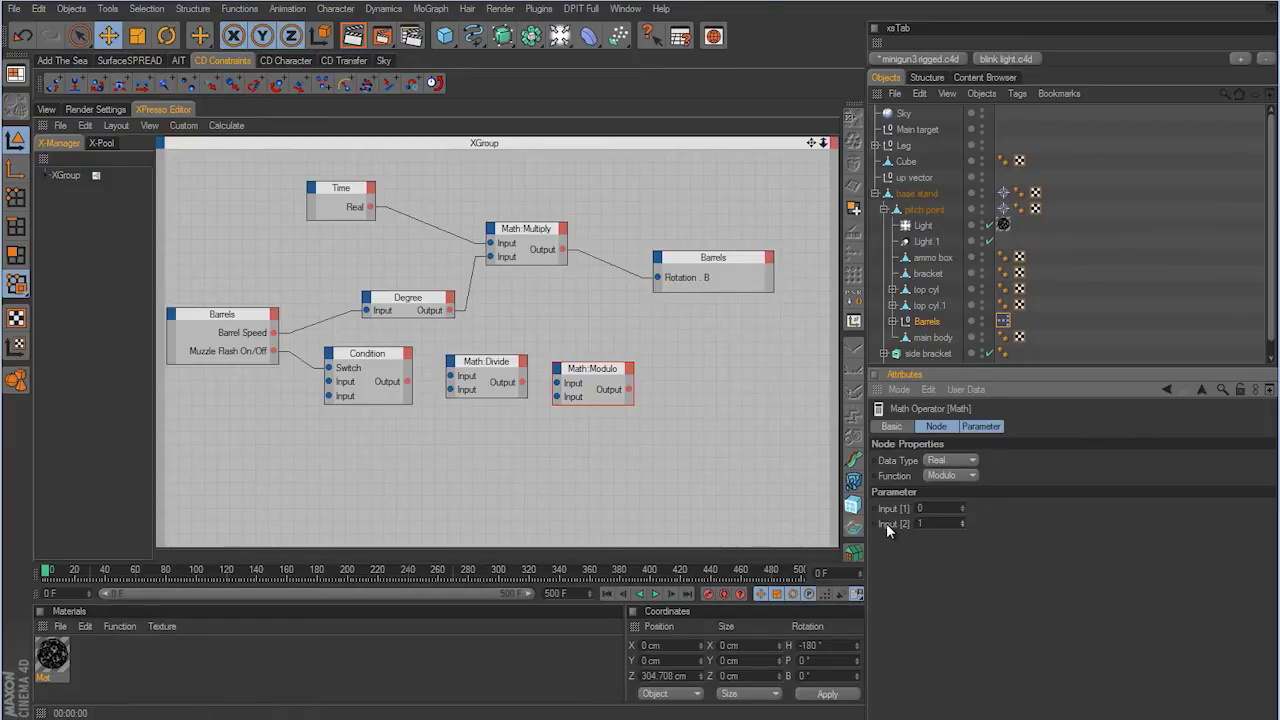
left_click(959, 519)
Step: Add a FlipFlop node and place it beside the Math:Modulo node
left_click_drag(811, 143, 774, 171)
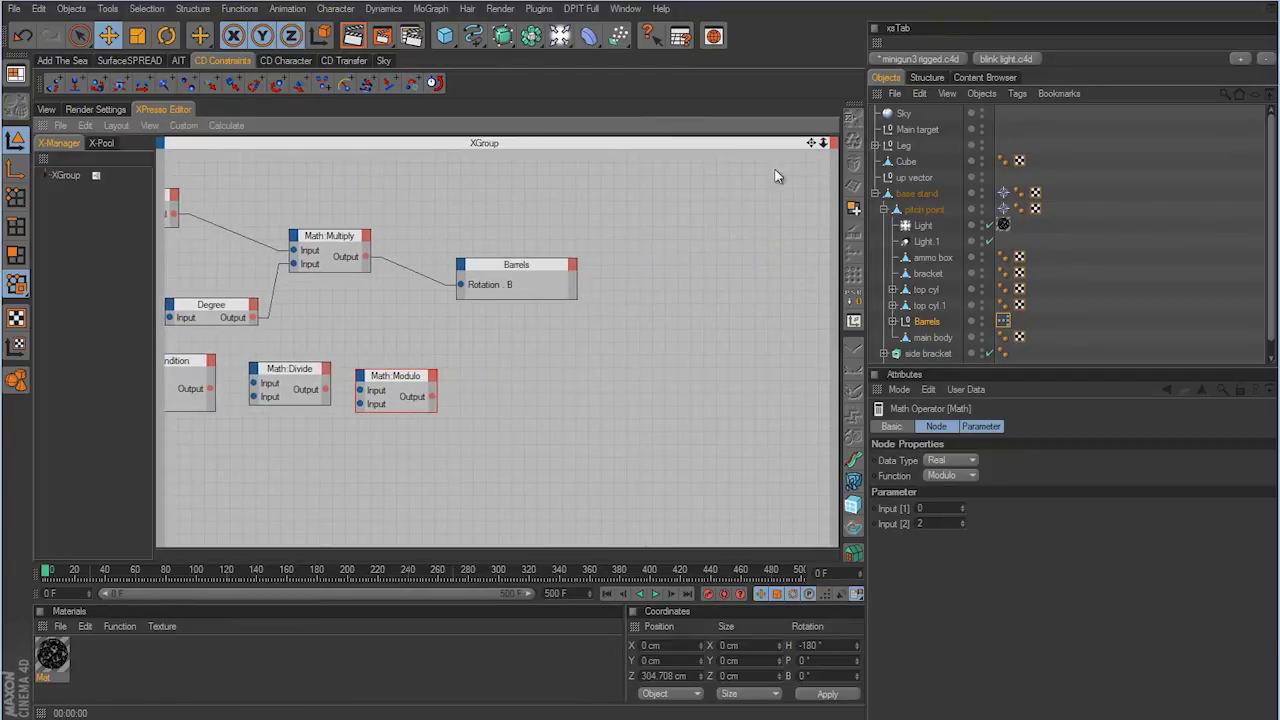
right_click(476, 366)
mouse_move(497, 372)
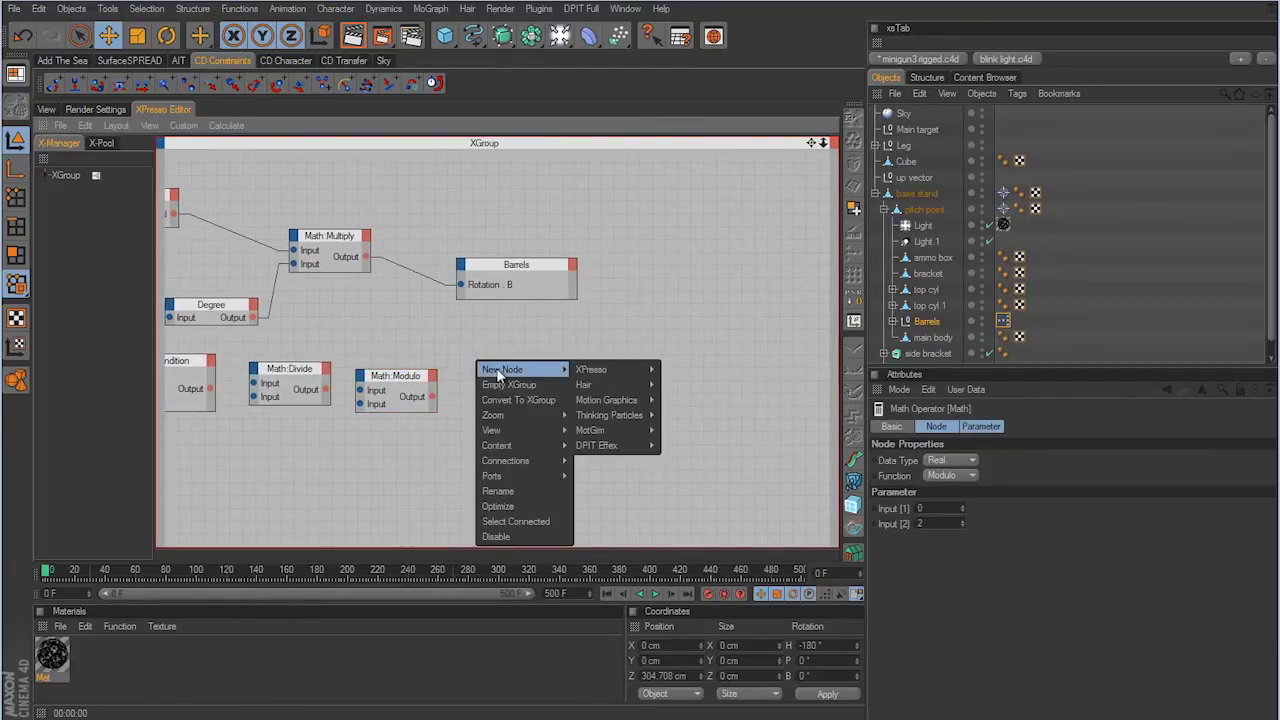
mouse_move(601, 374)
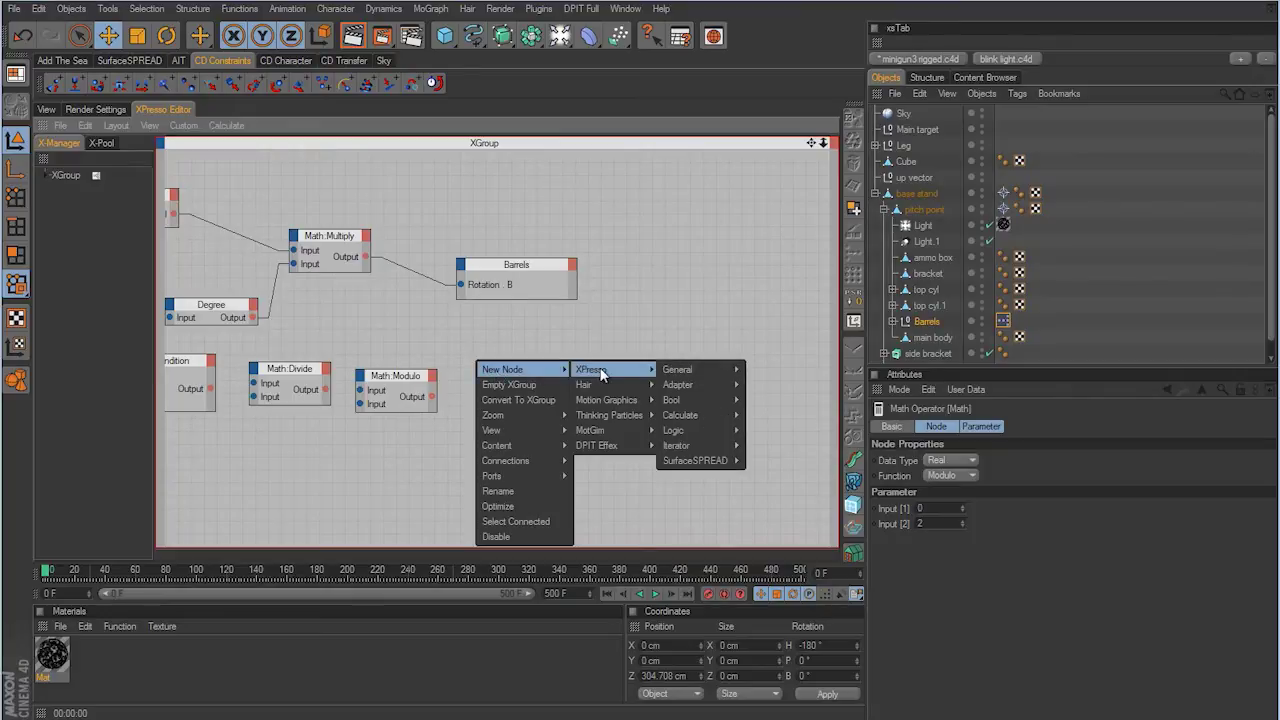
mouse_move(684, 370)
left_click(765, 442)
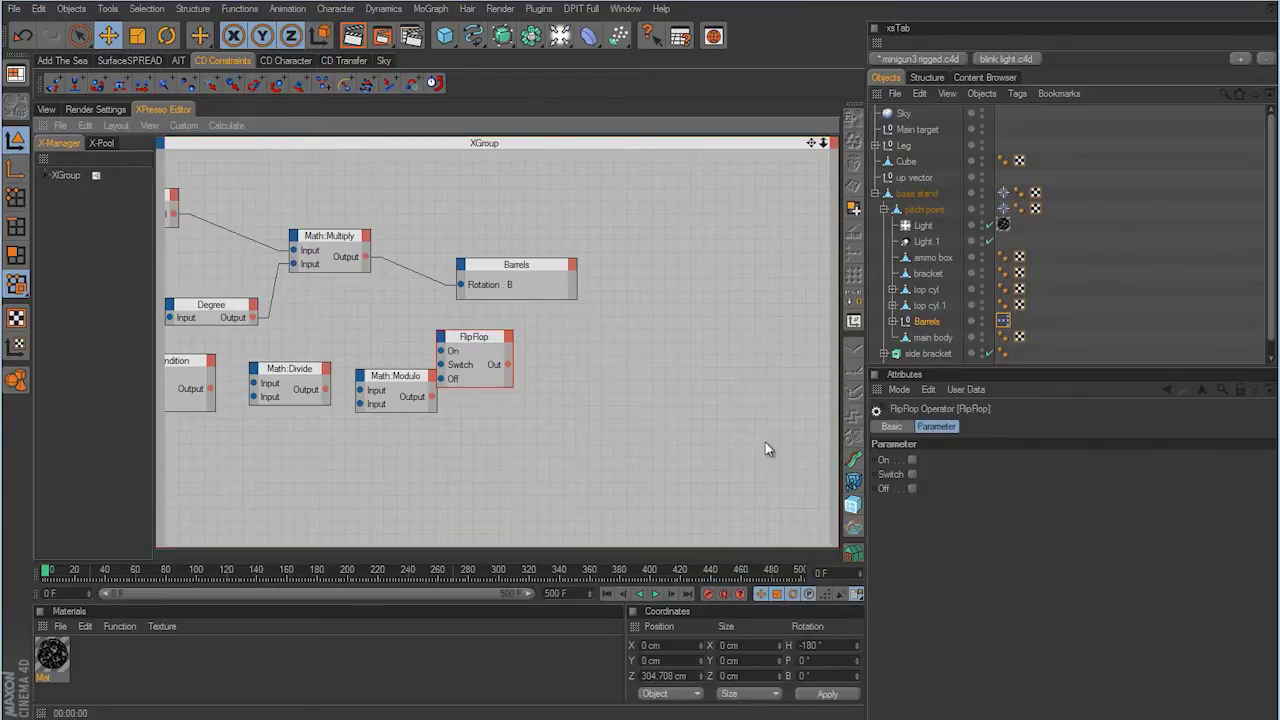
left_click_drag(481, 337, 520, 372)
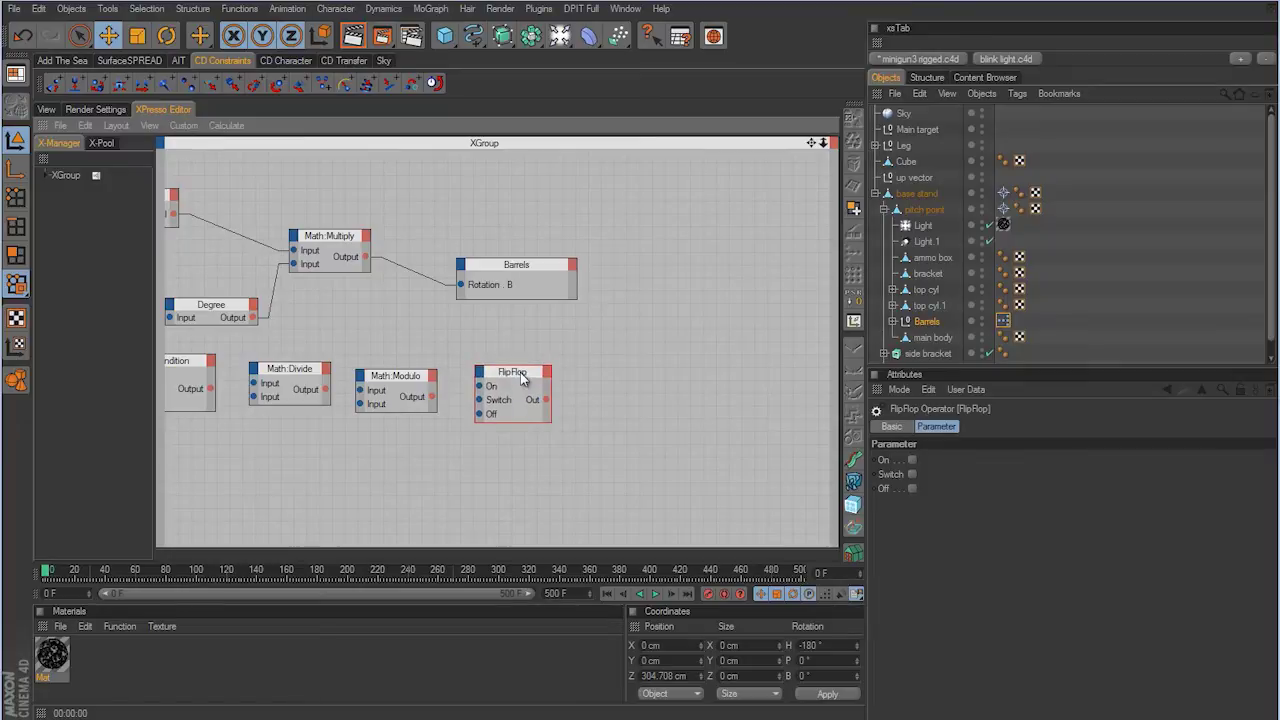
Step: Bring the Light and Light.1 objects in as nodes beyond the FlipFlop and give each an Enabled input port
left_click_drag(923, 226, 633, 352)
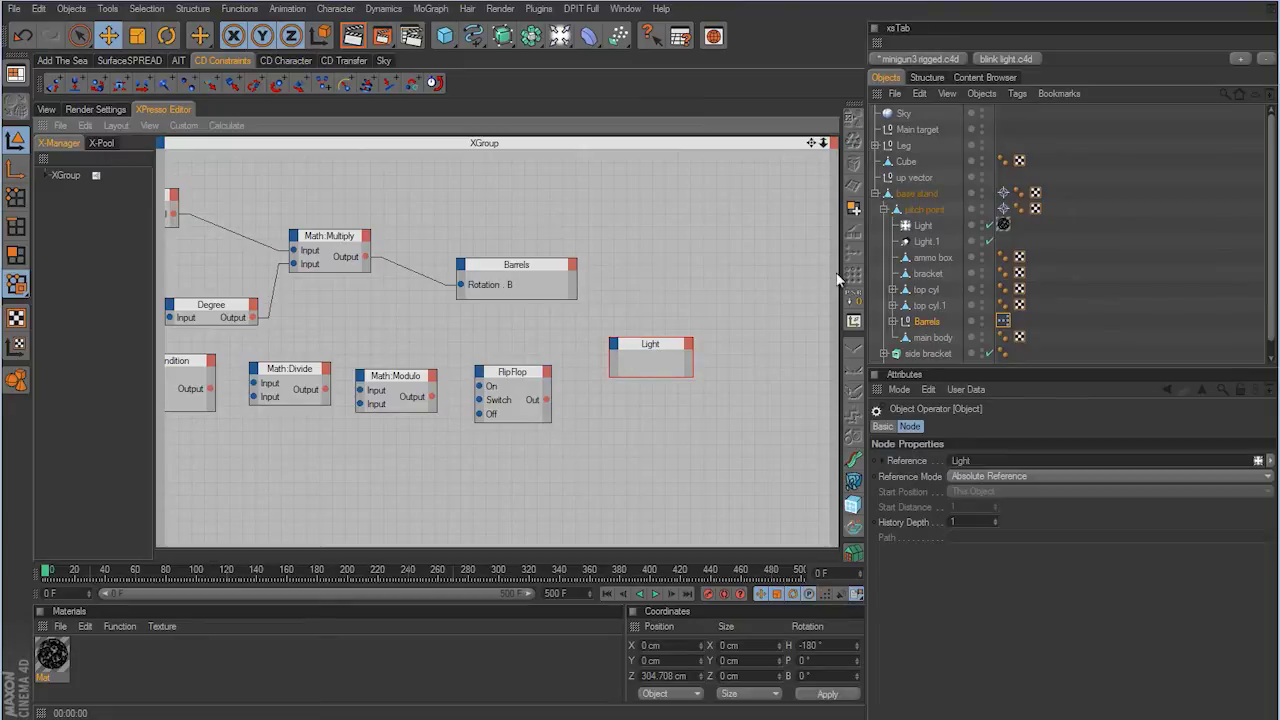
left_click_drag(927, 242, 681, 406)
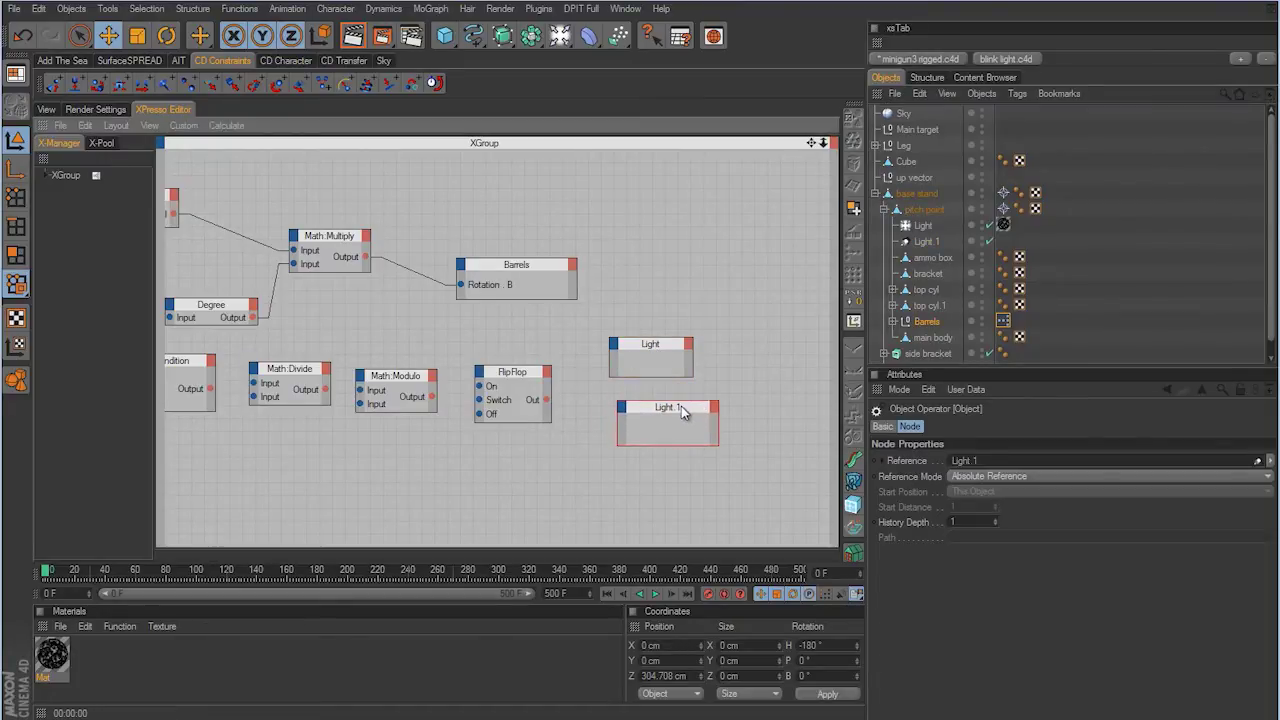
left_click(614, 345)
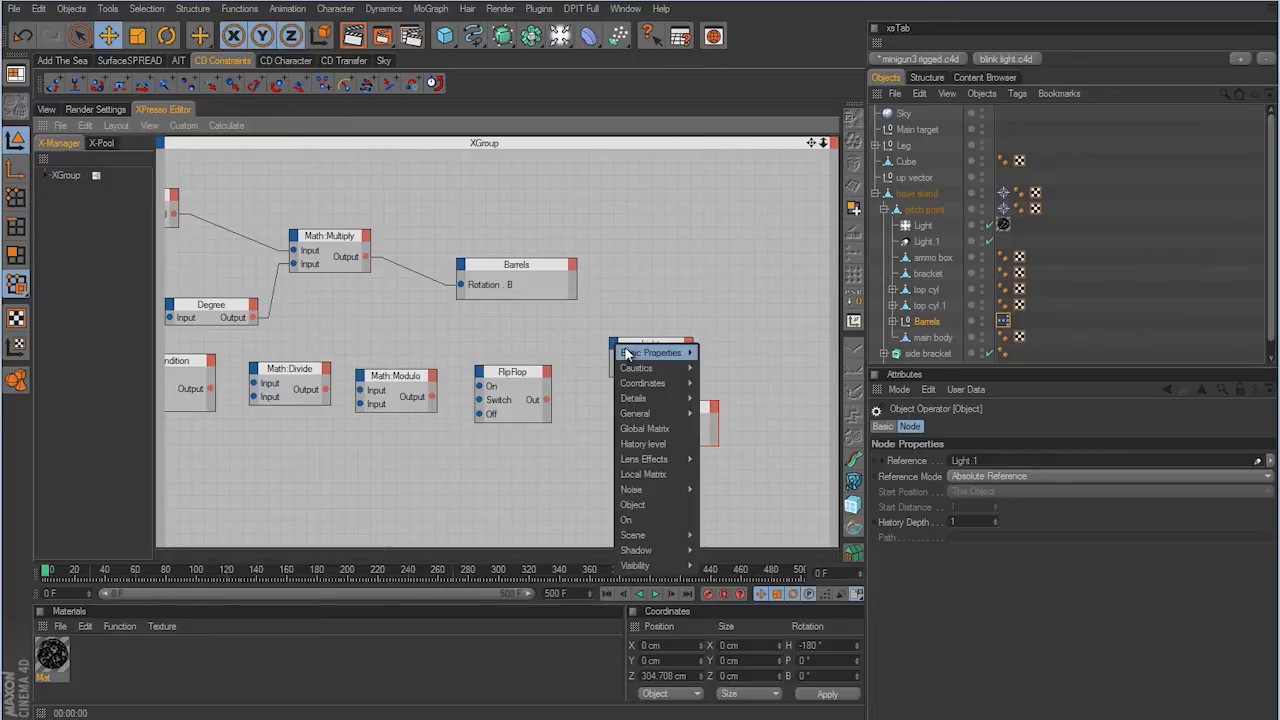
left_click(732, 352)
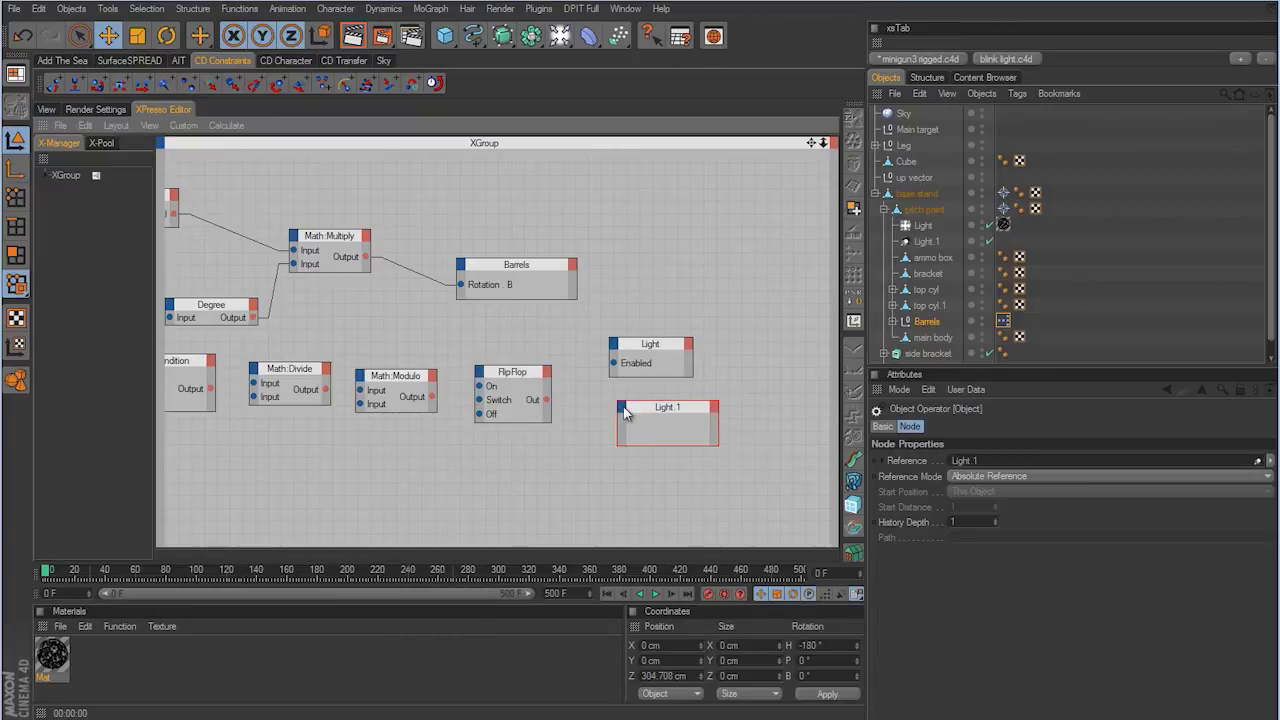
left_click(621, 407)
mouse_move(630, 414)
left_click(702, 417)
left_click_drag(699, 420, 689, 415)
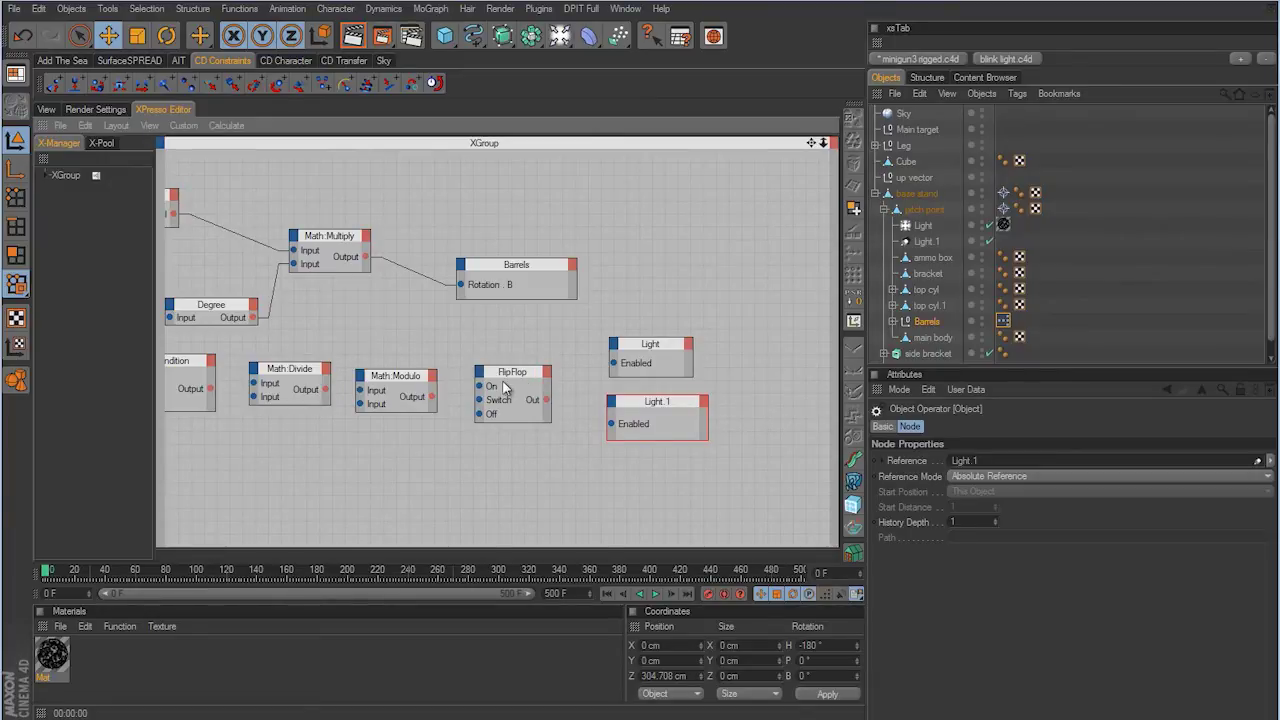
Step: Switch the Light.1 object off and back on in the object hierarchy
left_click(991, 242)
left_click(989, 242)
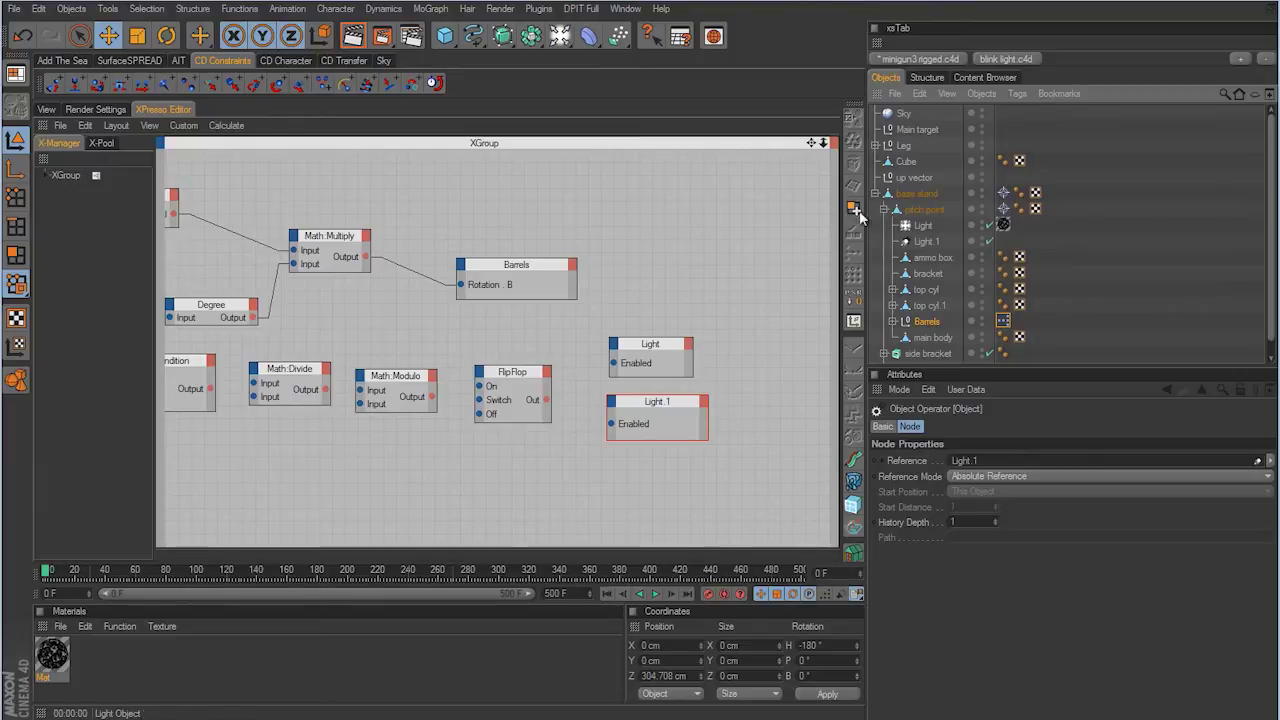
Step: Enlarge the Time node and add a Frame output port to it
left_click_drag(811, 143, 675, 377)
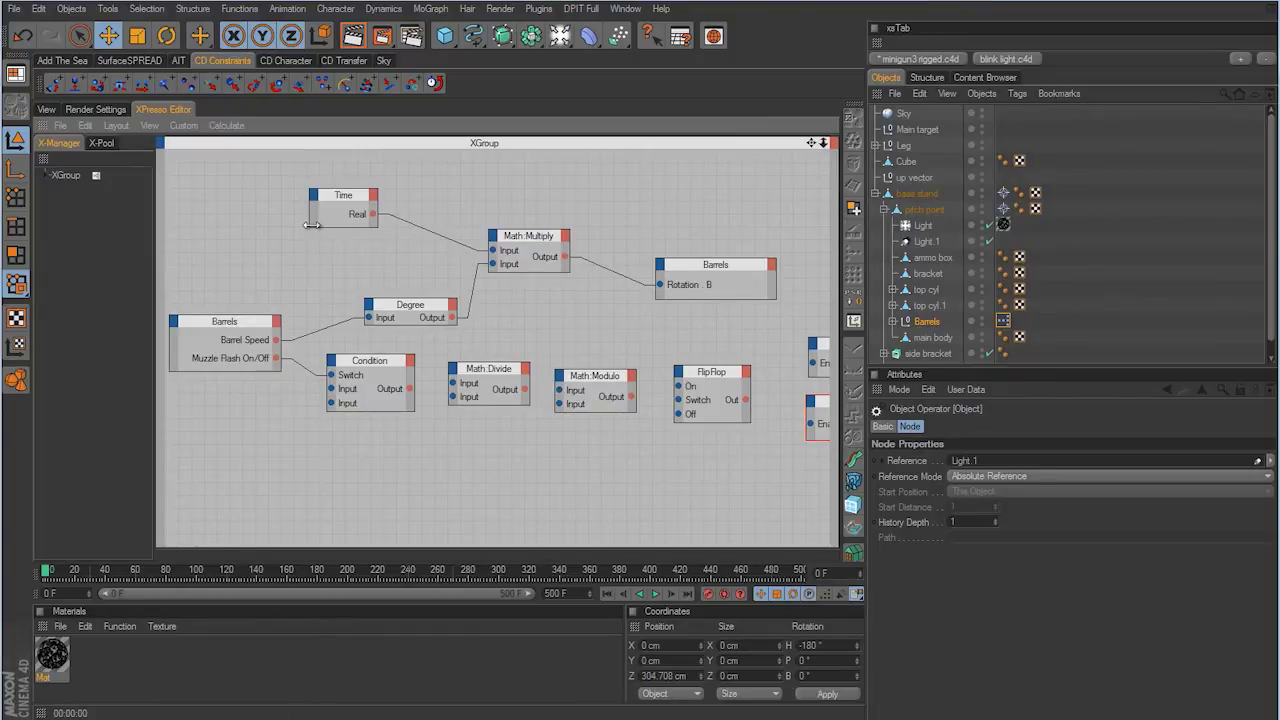
left_click_drag(312, 225, 270, 242)
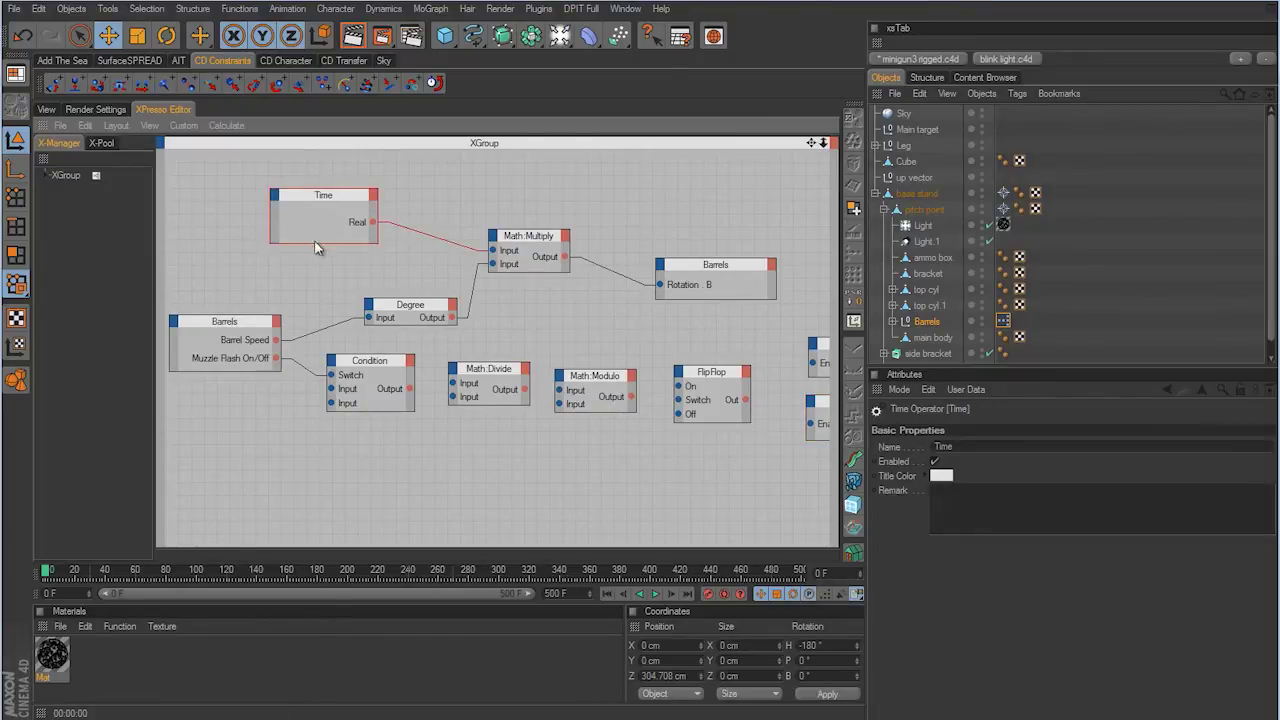
left_click(375, 200)
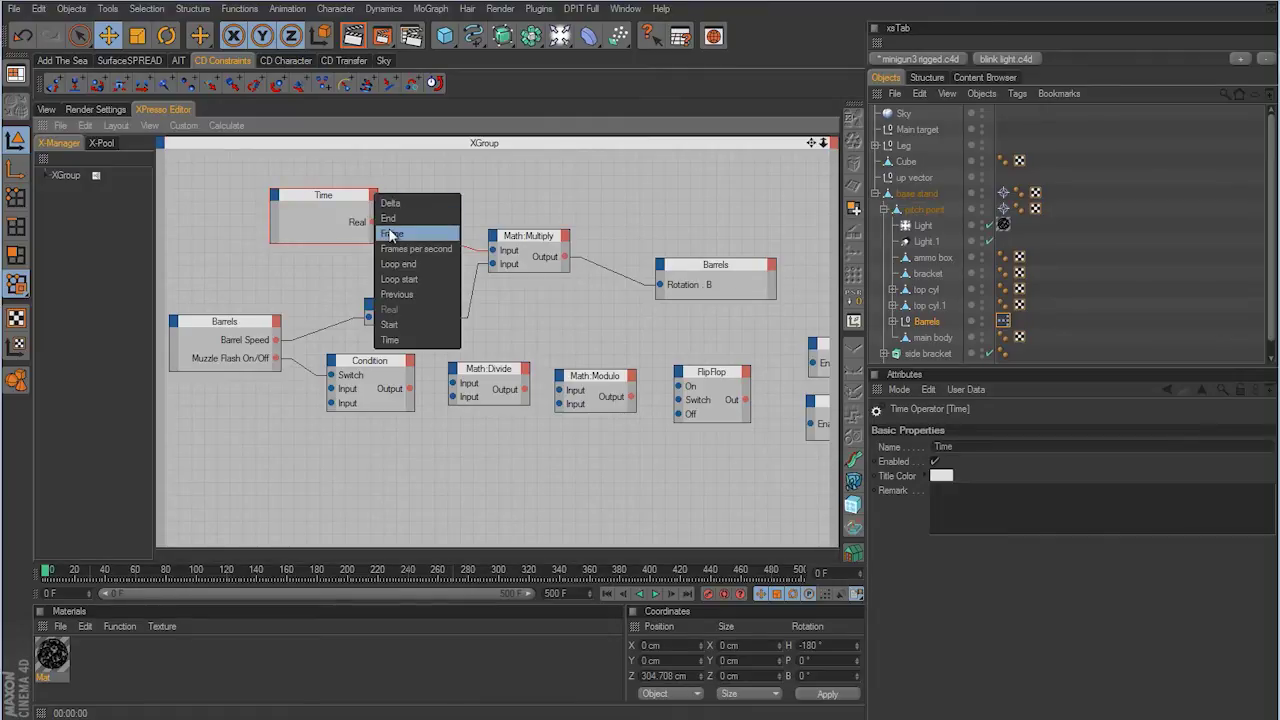
left_click(389, 229)
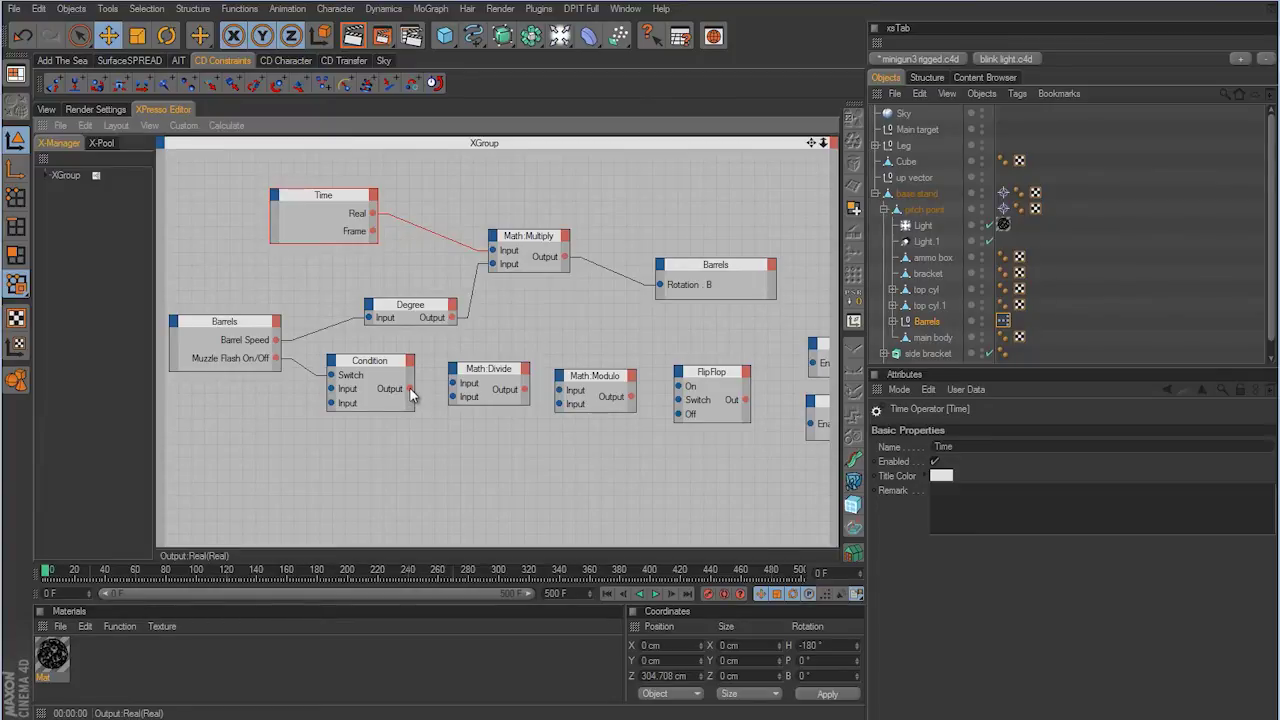
Step: Connect Time's Frame and the Condition Output to Divide's first and second inputs, then chain Divide through Modulo's first input to FlipFlop's Switch
left_click(376, 365)
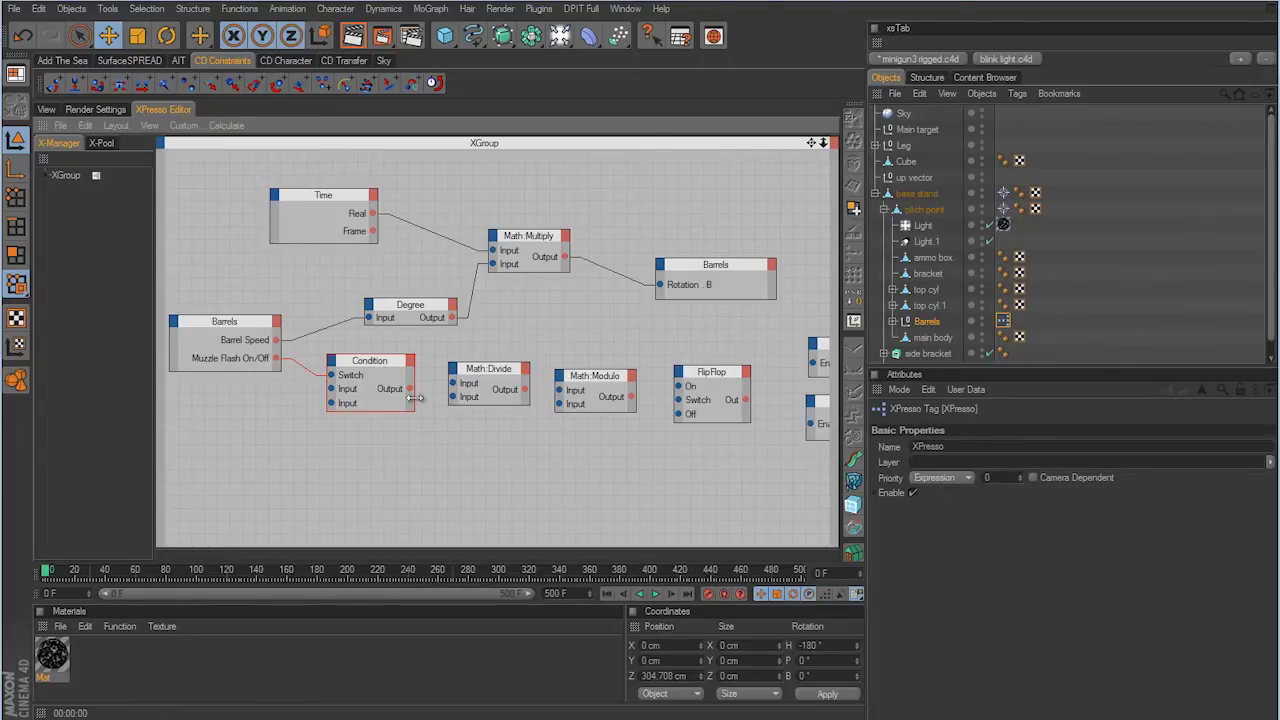
left_click_drag(410, 389, 452, 397)
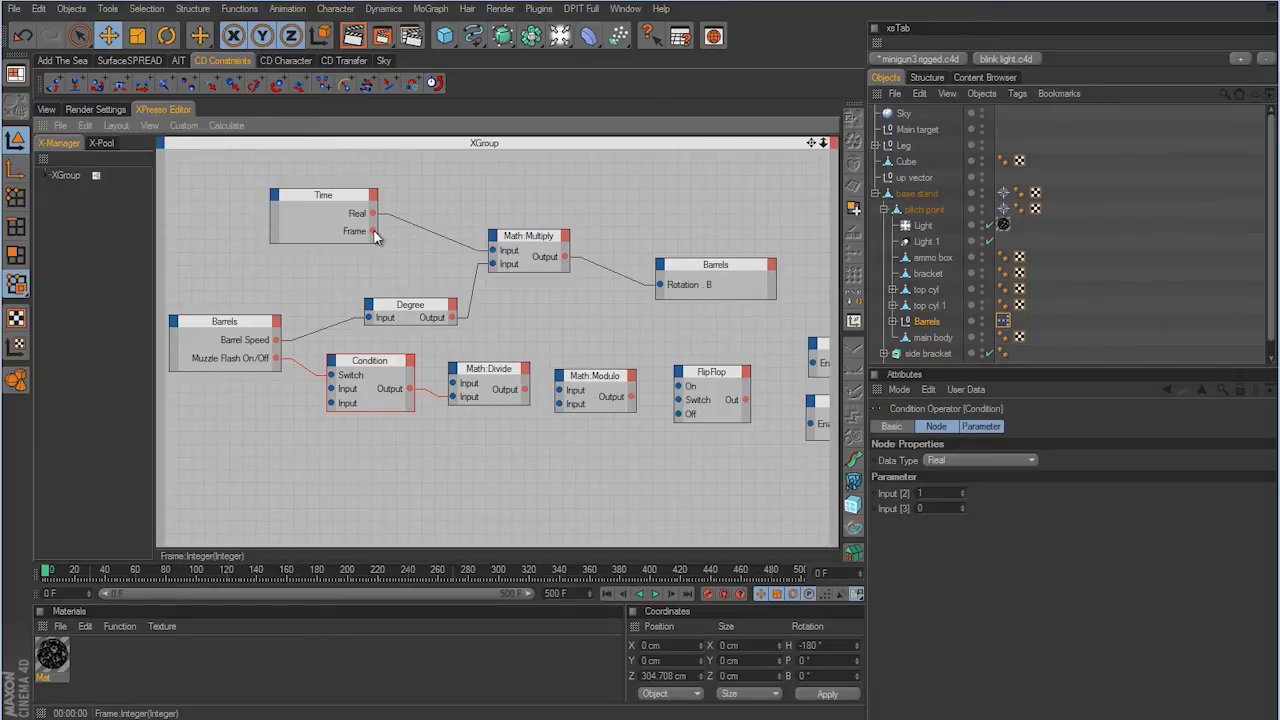
left_click_drag(374, 233, 678, 400)
Step: Connect the FlipFlop's Out port to the Enabled inputs of both Light and Light.1, then return to the 3D view
left_click_drag(816, 143, 639, 370)
left_click_drag(548, 404, 613, 368)
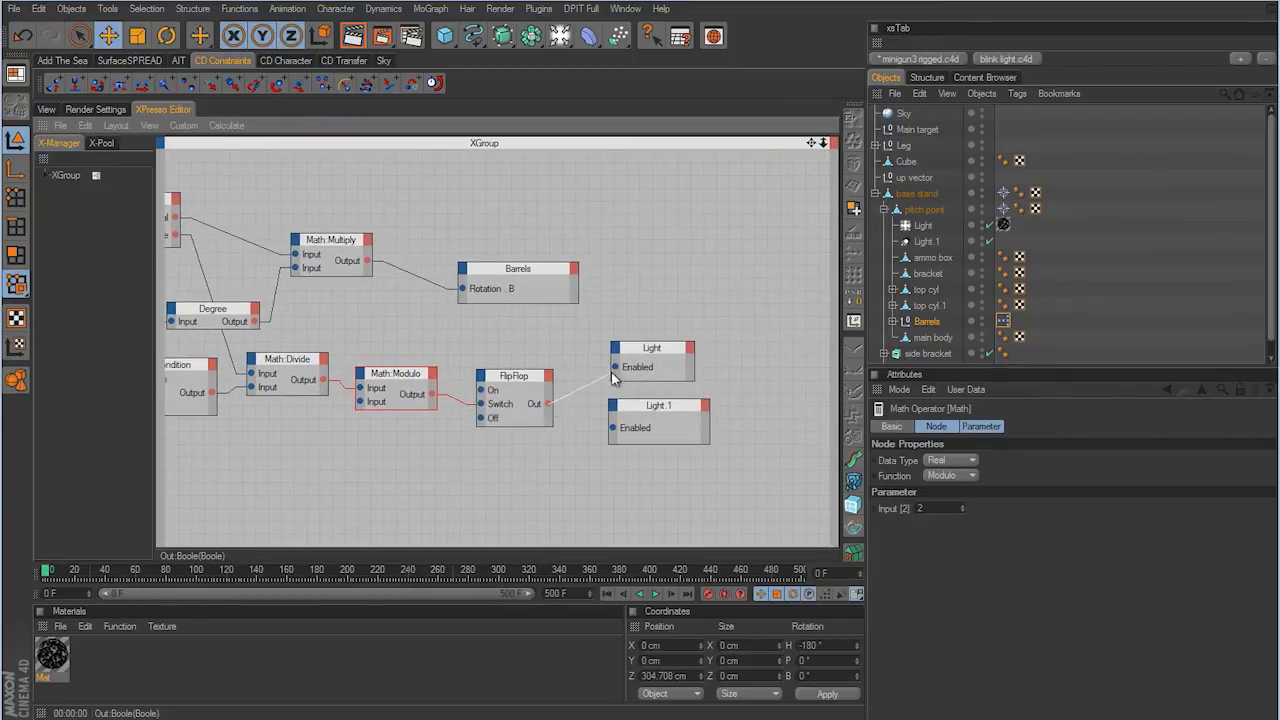
left_click_drag(548, 404, 613, 428)
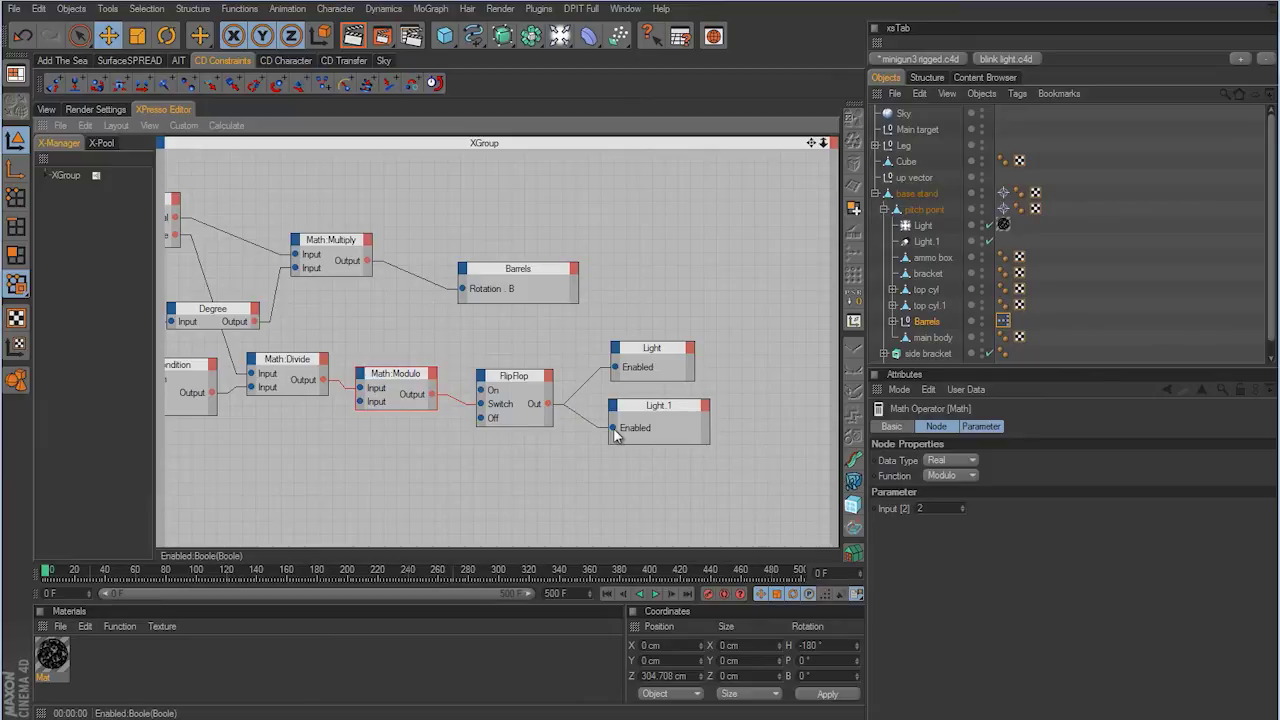
left_click(50, 110)
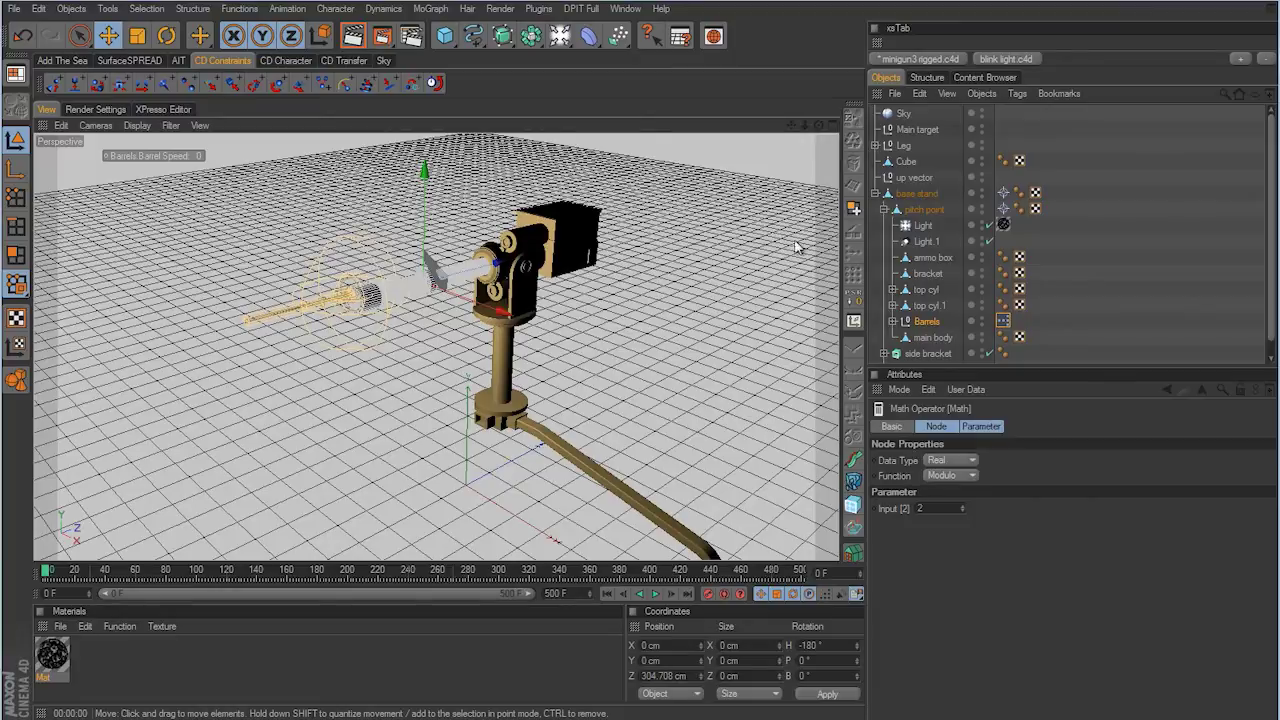
Step: Add the Barrels object's Muzzle Flash On/Off switch to the viewport HUD beneath Barrel Speed and set it to show always
left_click(927, 322)
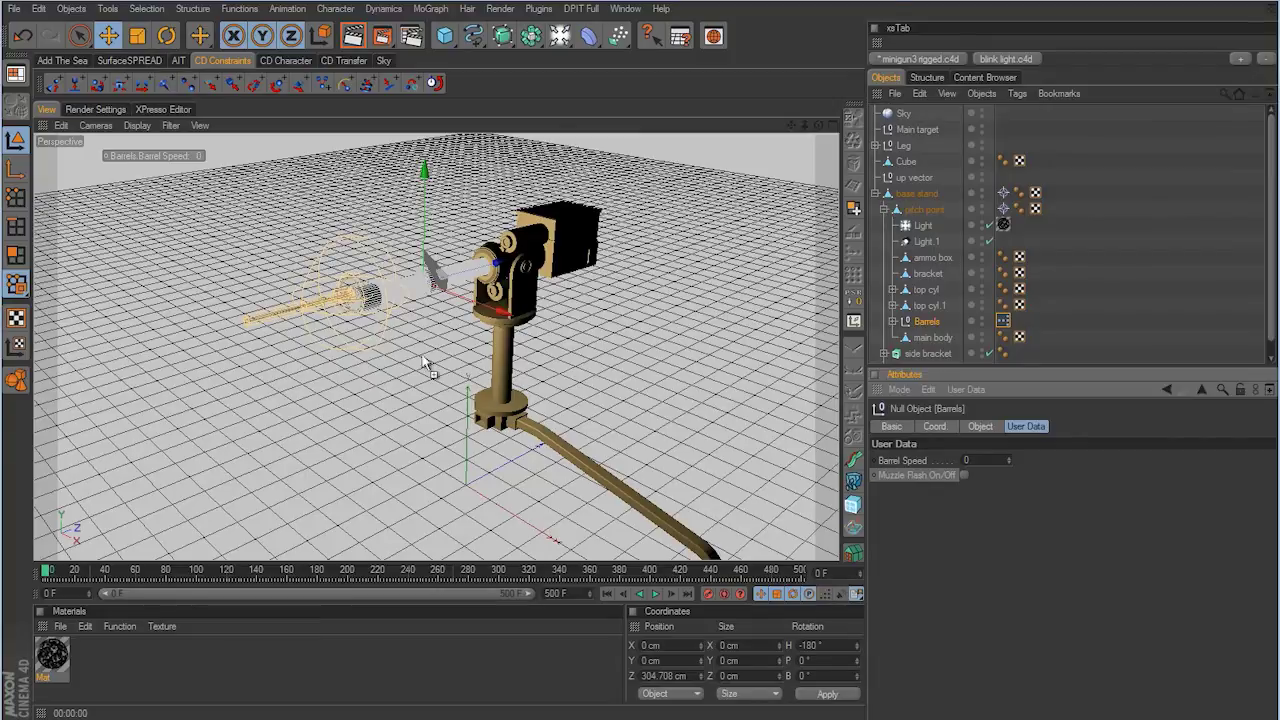
left_click_drag(130, 187, 132, 186, "ctrl")
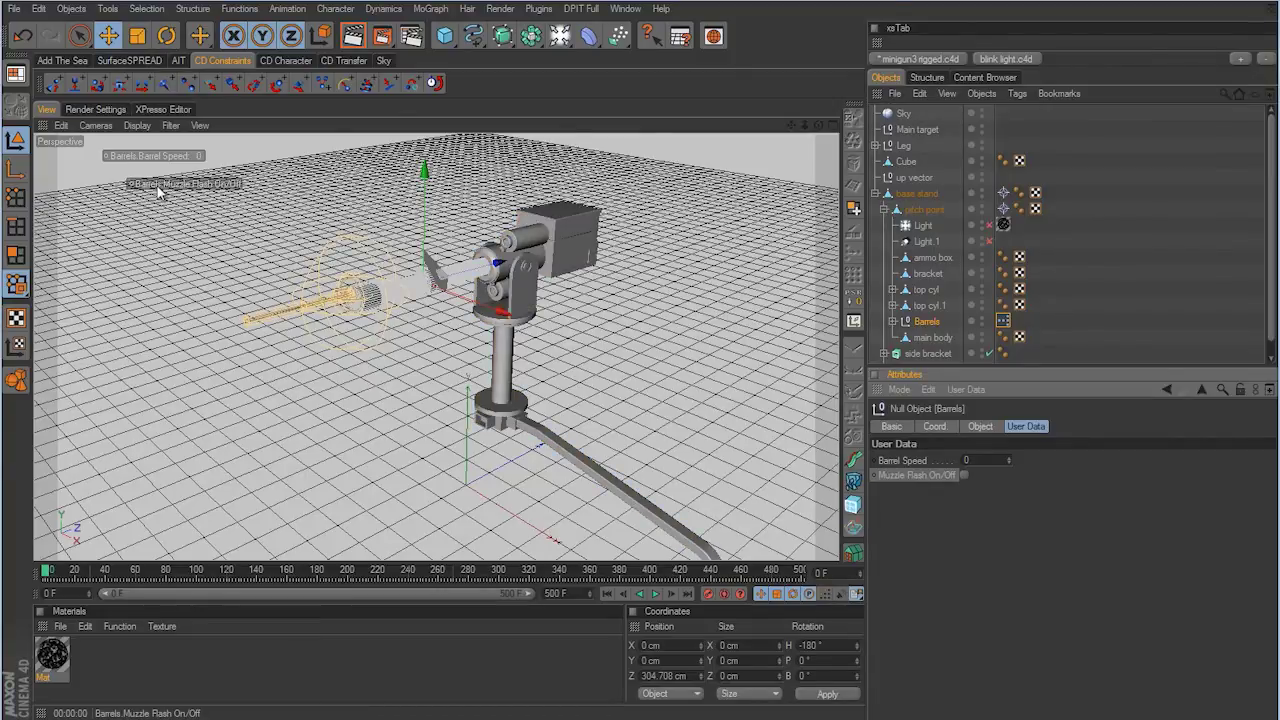
left_click_drag(163, 190, 139, 178, "ctrl")
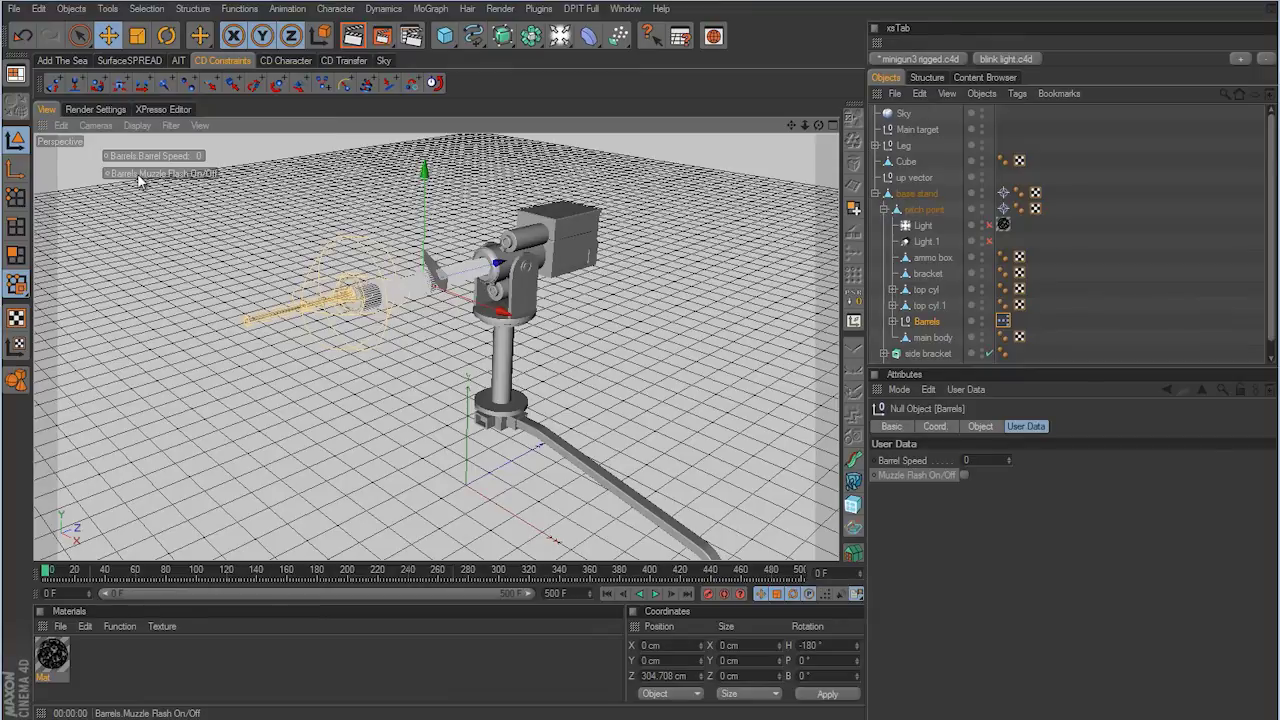
right_click(139, 178)
mouse_move(150, 185)
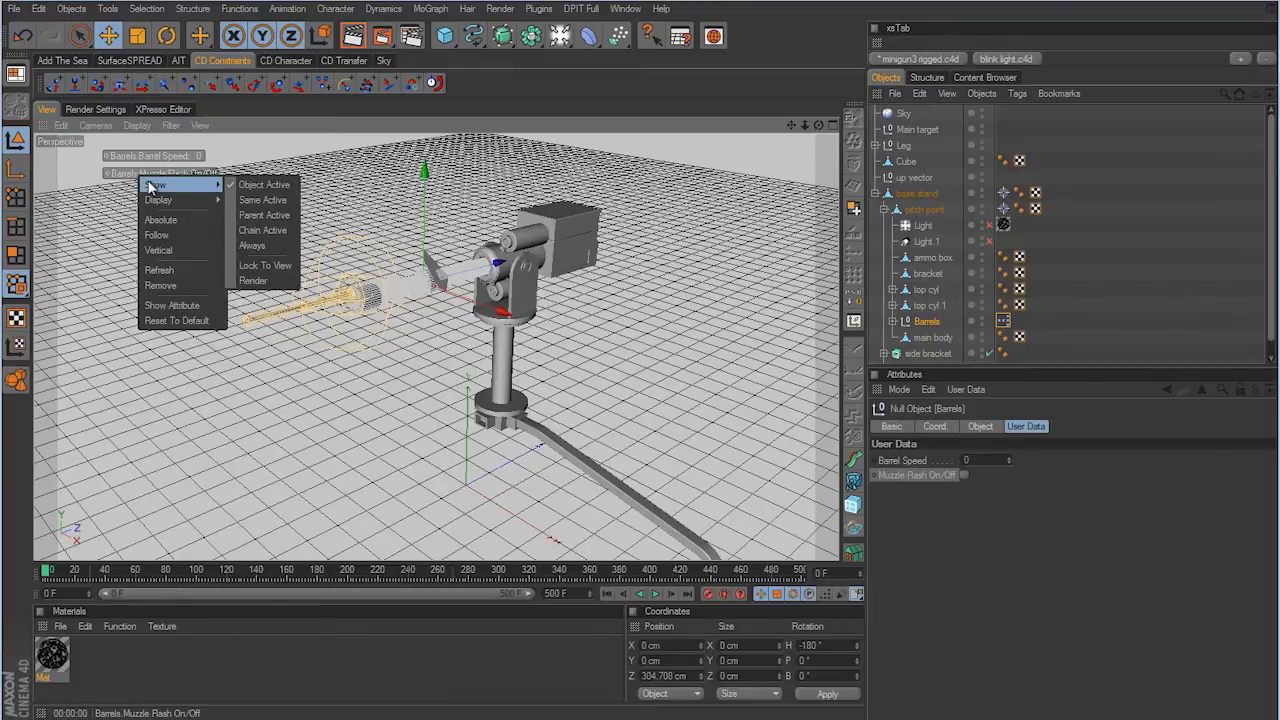
left_click(247, 250)
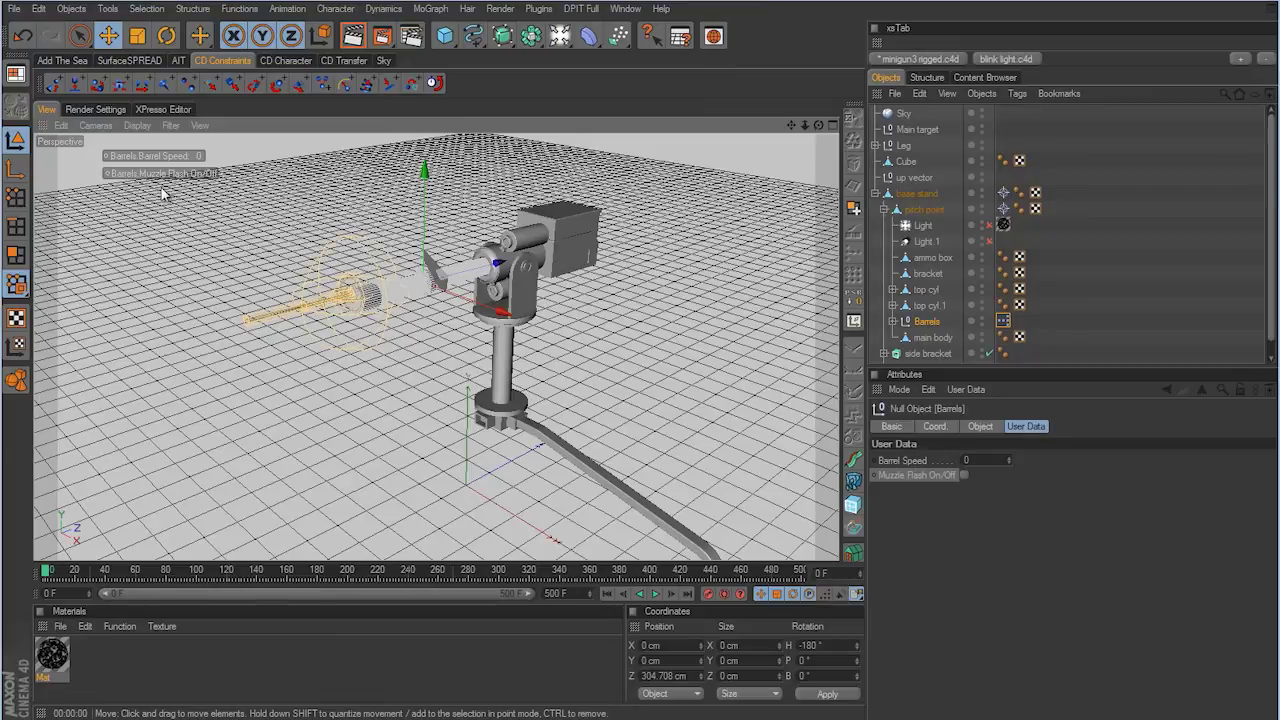
Step: Test toggling Muzzle Flash On/Off from the HUD and the Barrels user data, leave it enabled, and deselect the Barrels object
left_click(191, 174)
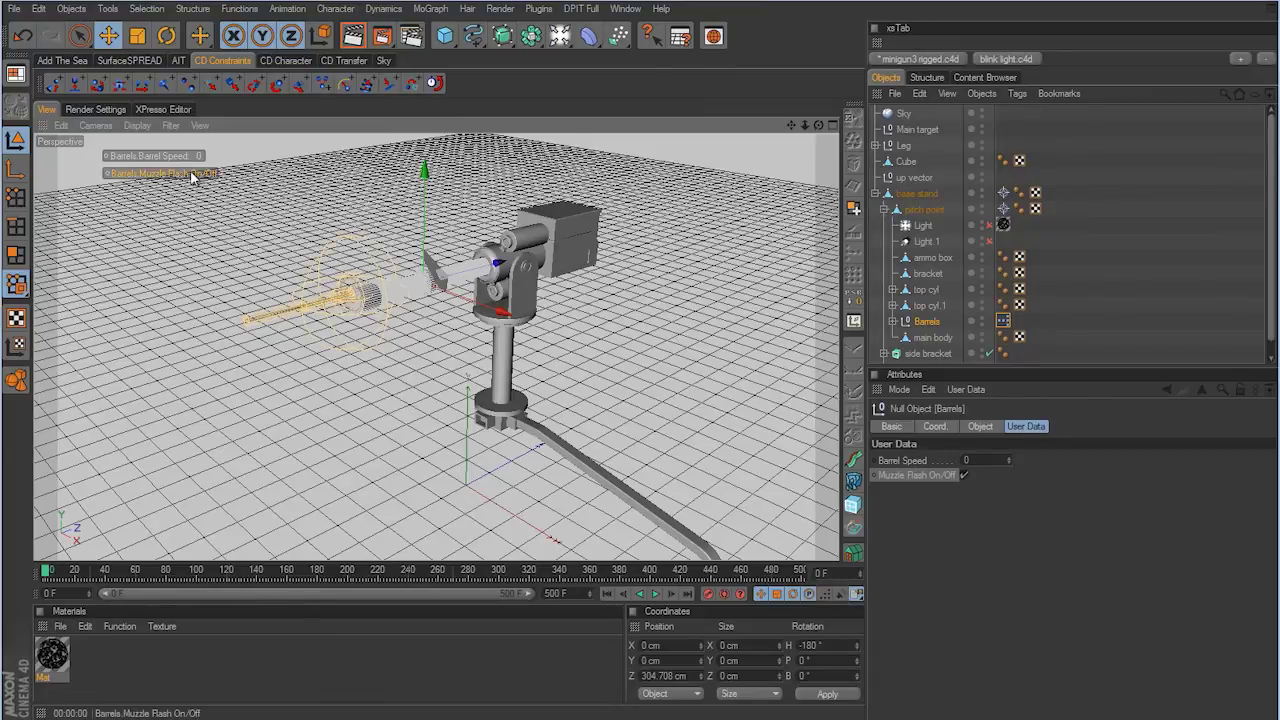
left_click(191, 174)
left_click(964, 475)
left_click(964, 475)
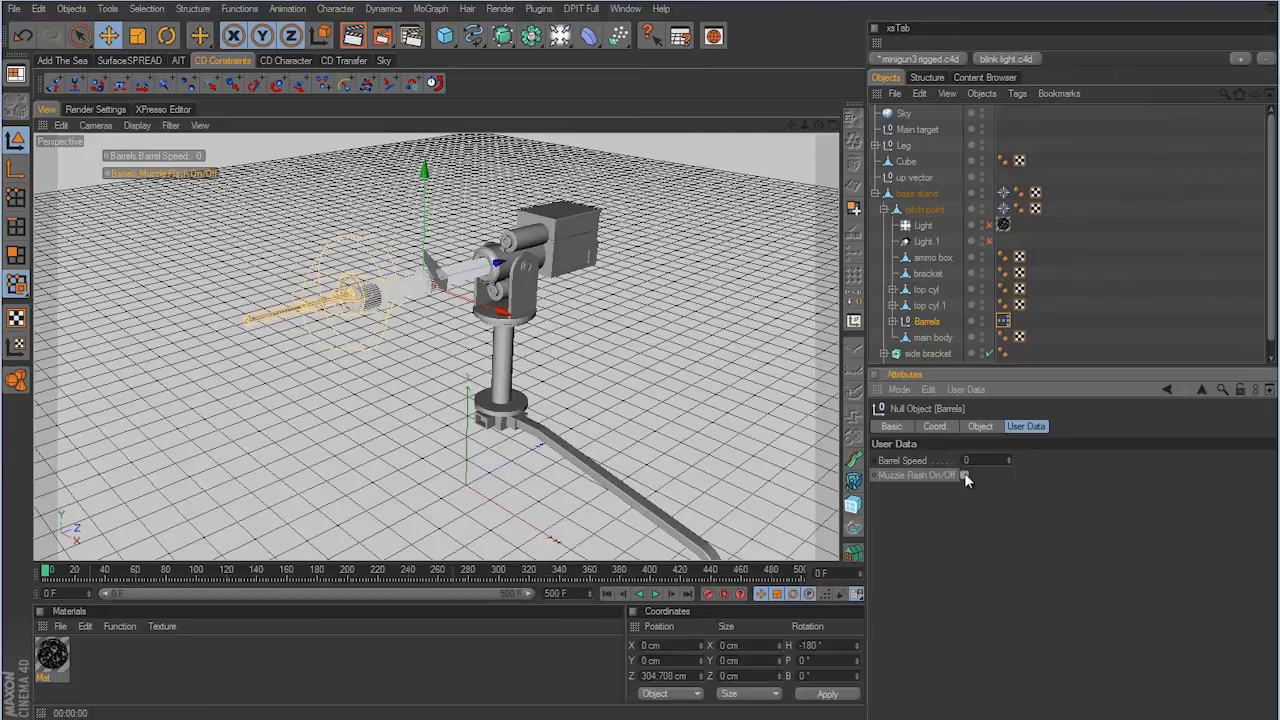
left_click(931, 324)
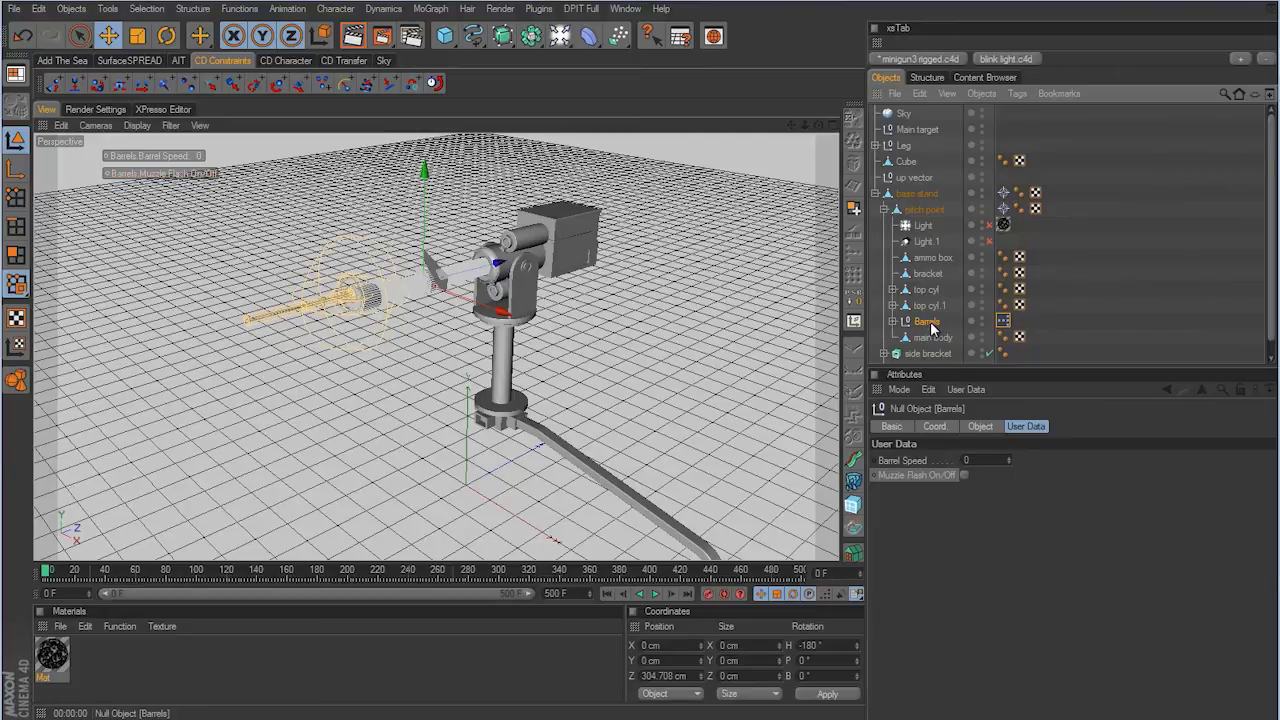
left_click(964, 475)
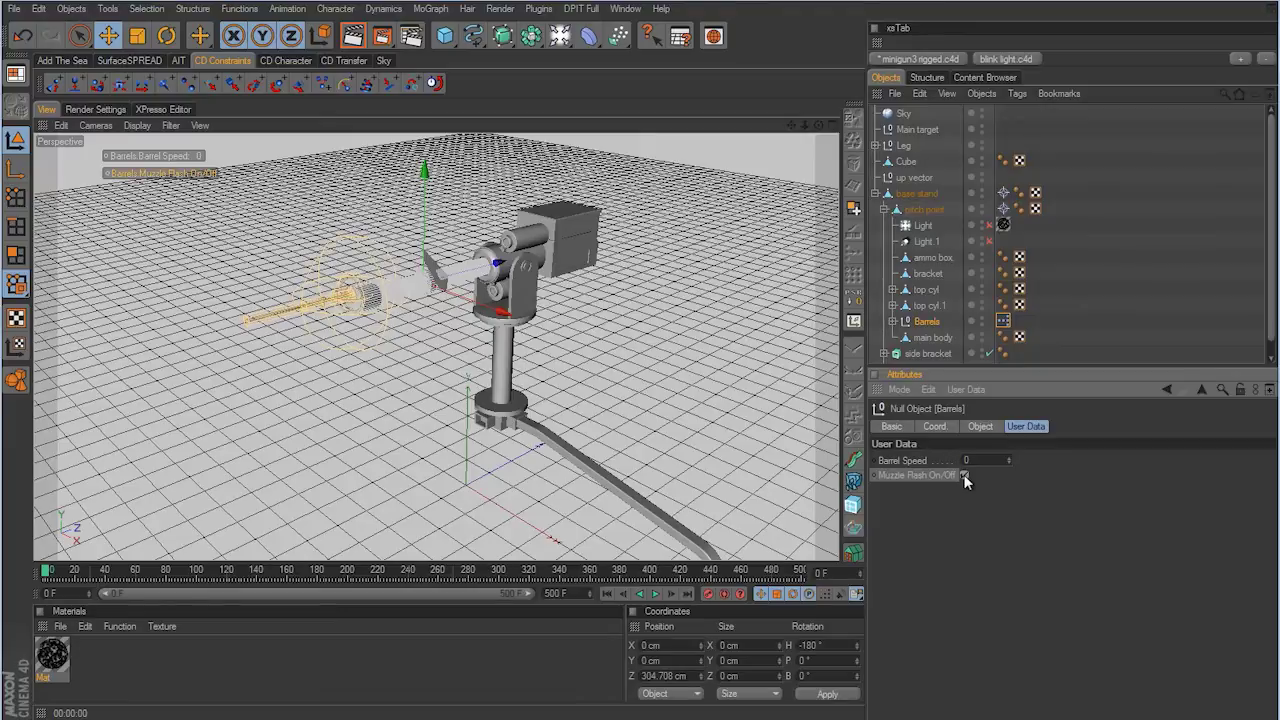
left_click(1146, 287)
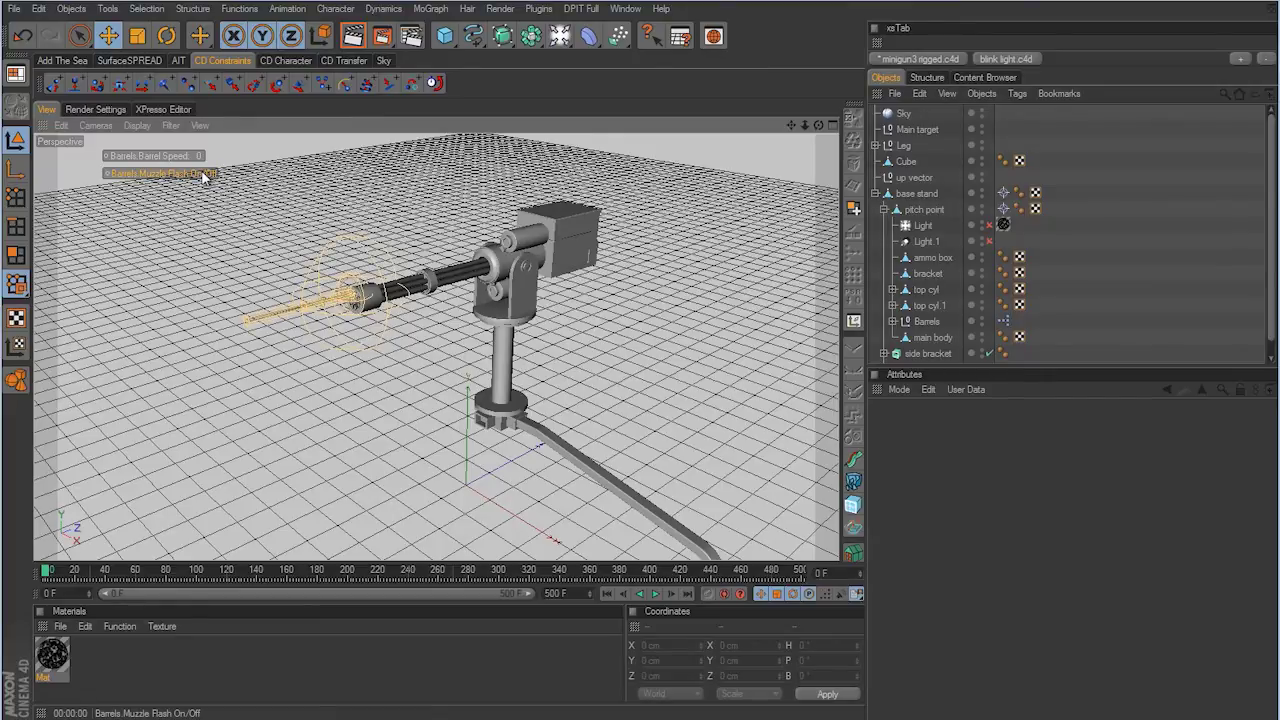
Step: Play the animation to check the muzzle flash flicker, stop playback, and return to frame 0
left_click(656, 594)
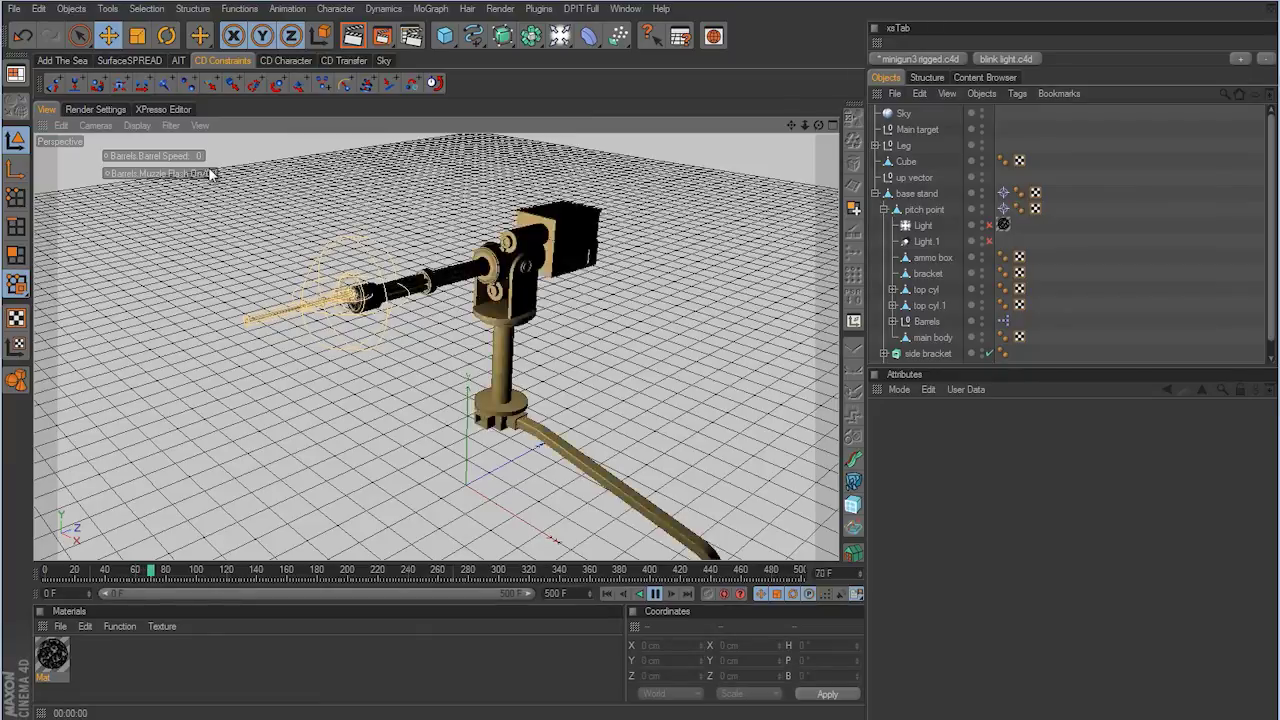
left_click(657, 594)
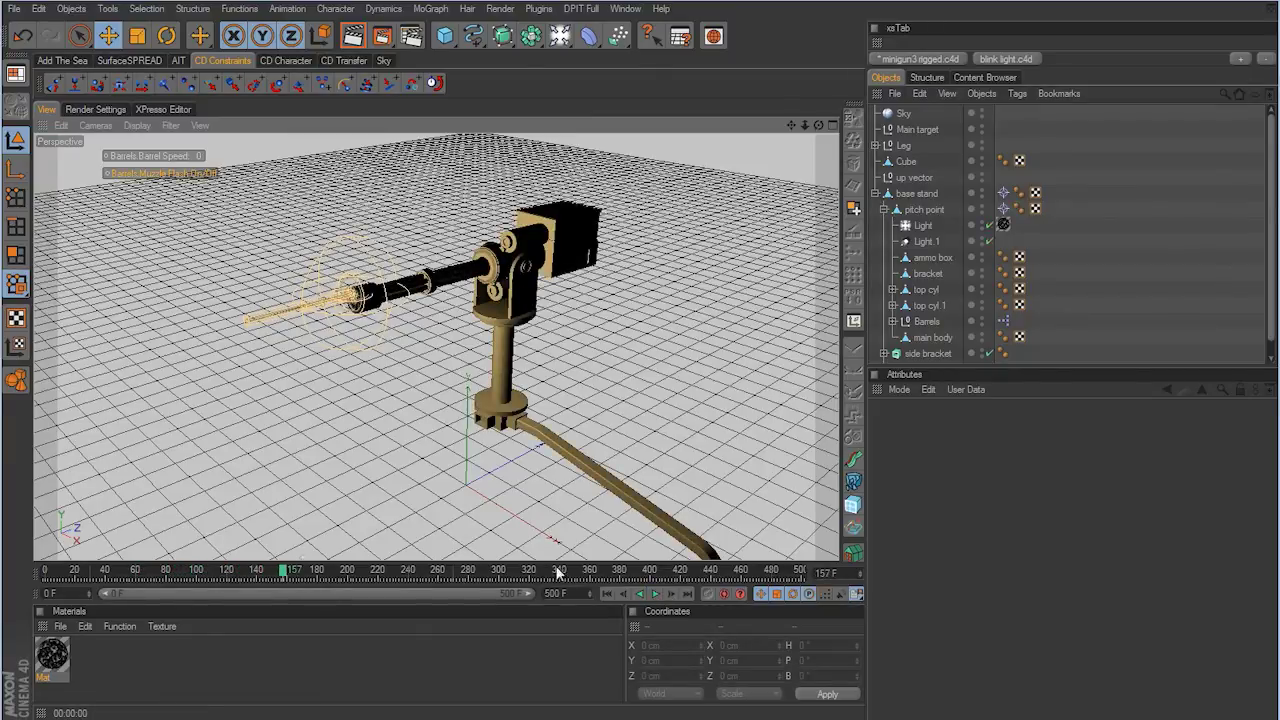
left_click_drag(286, 572, 45, 572)
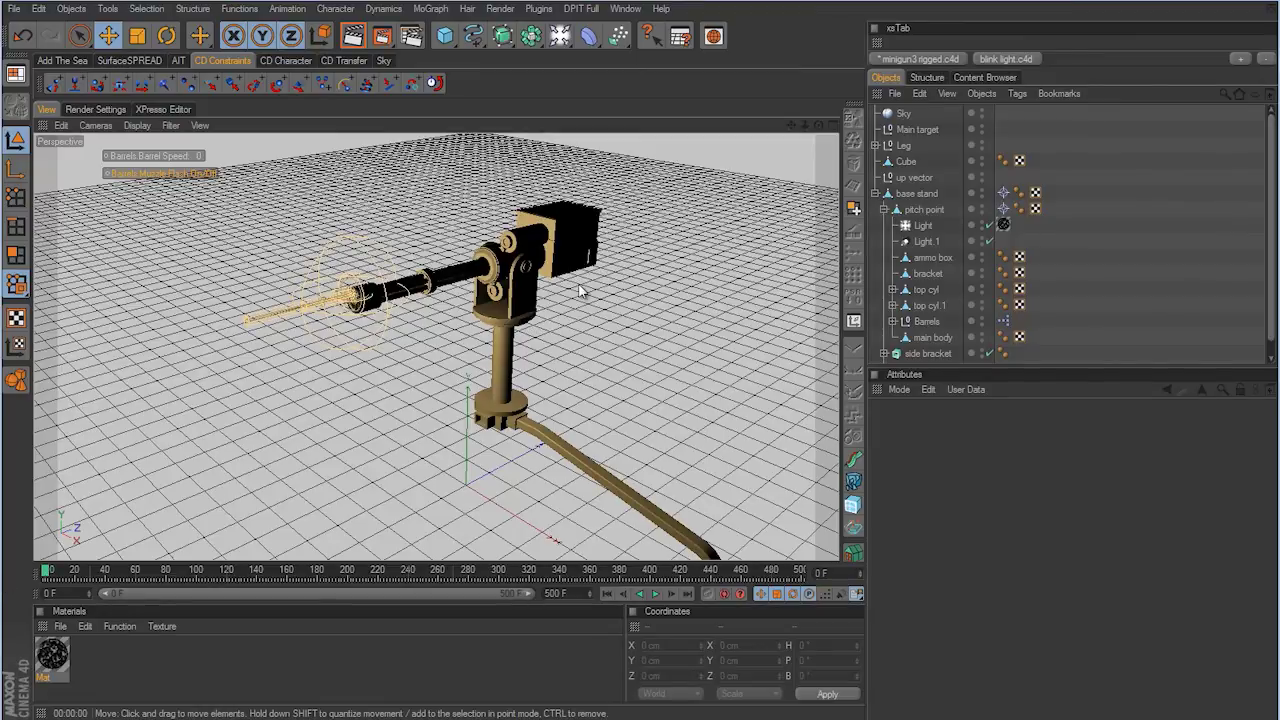
Step: Hide Light, Light.1 and the Sky object in the editor view
left_click(981, 221)
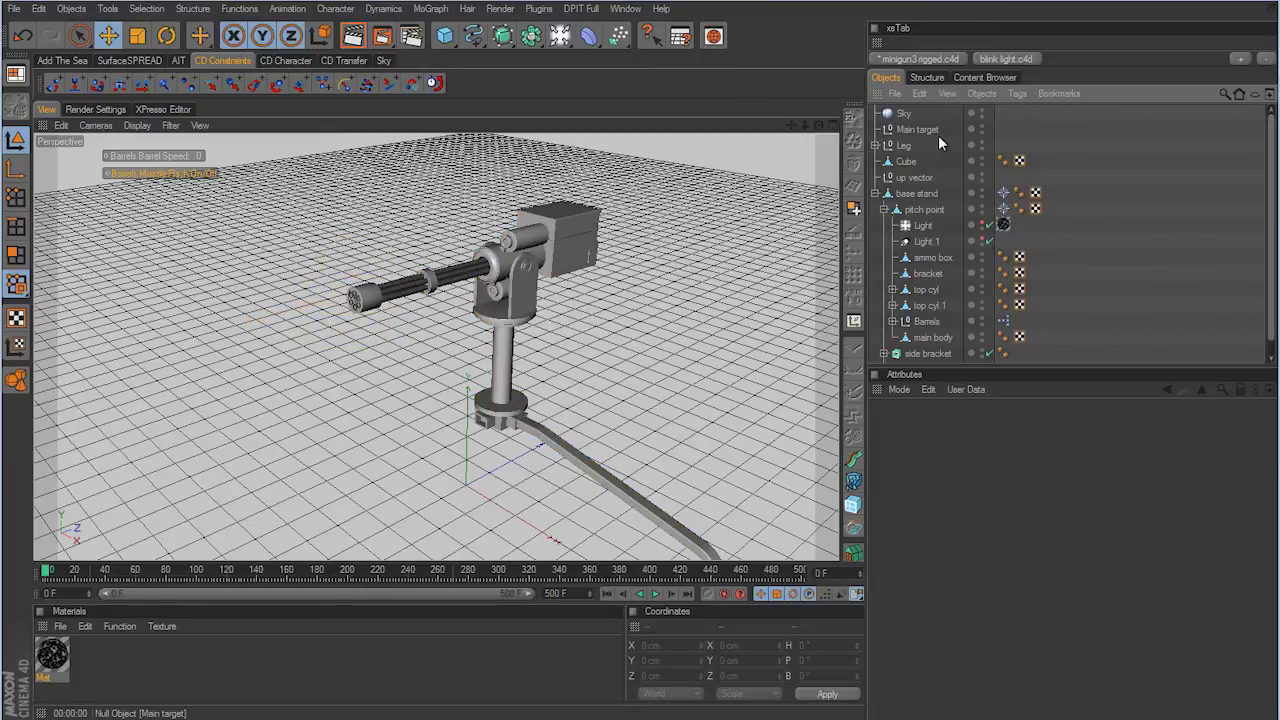
left_click(982, 110)
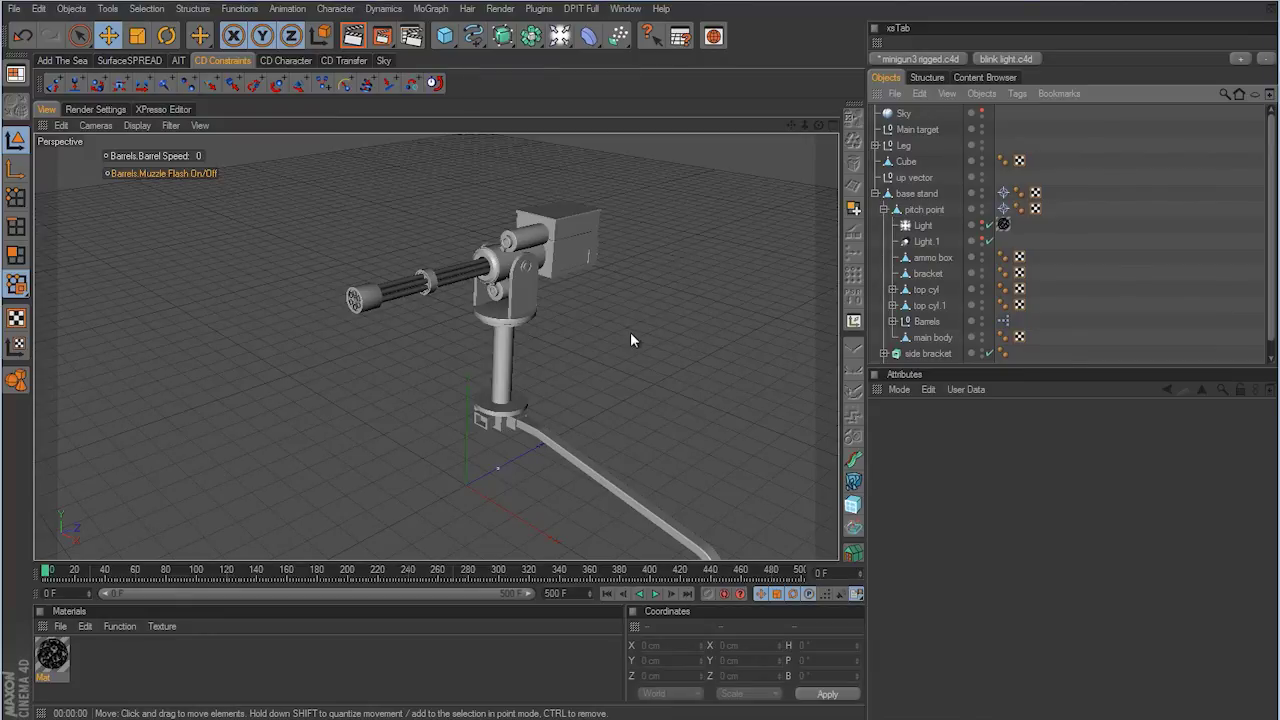
left_click_drag(631, 337, 640, 369, "alt")
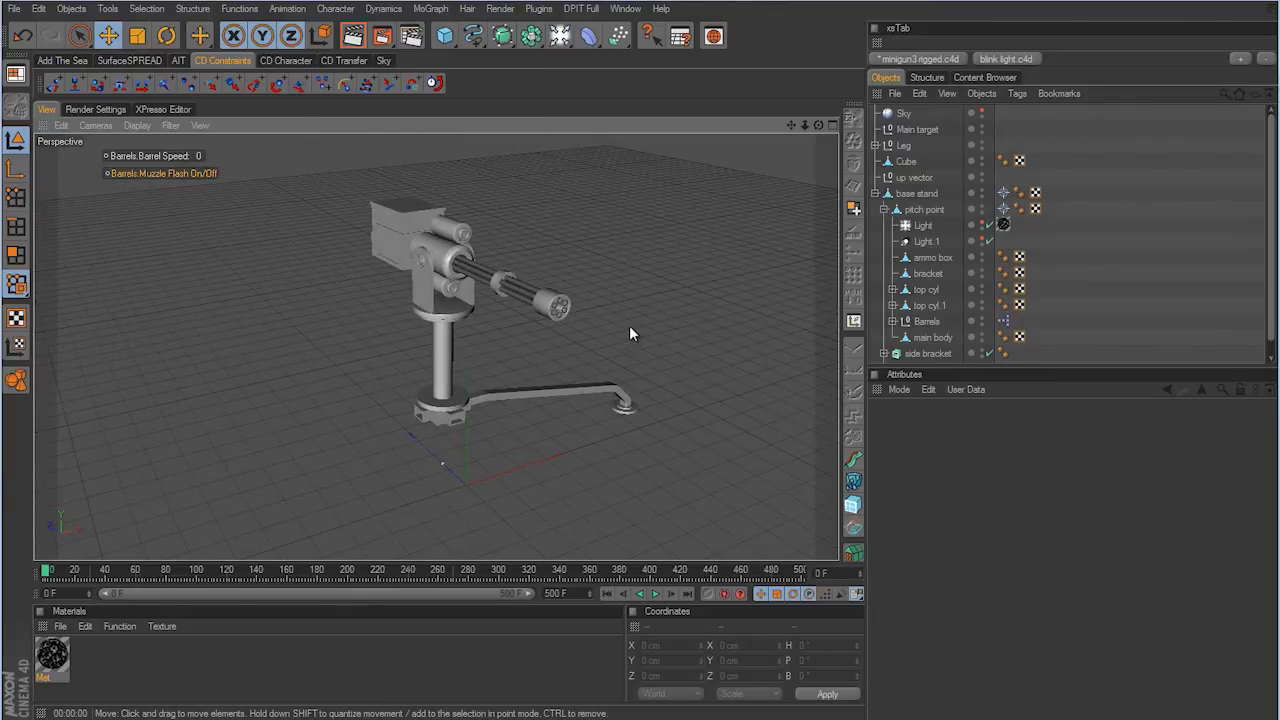